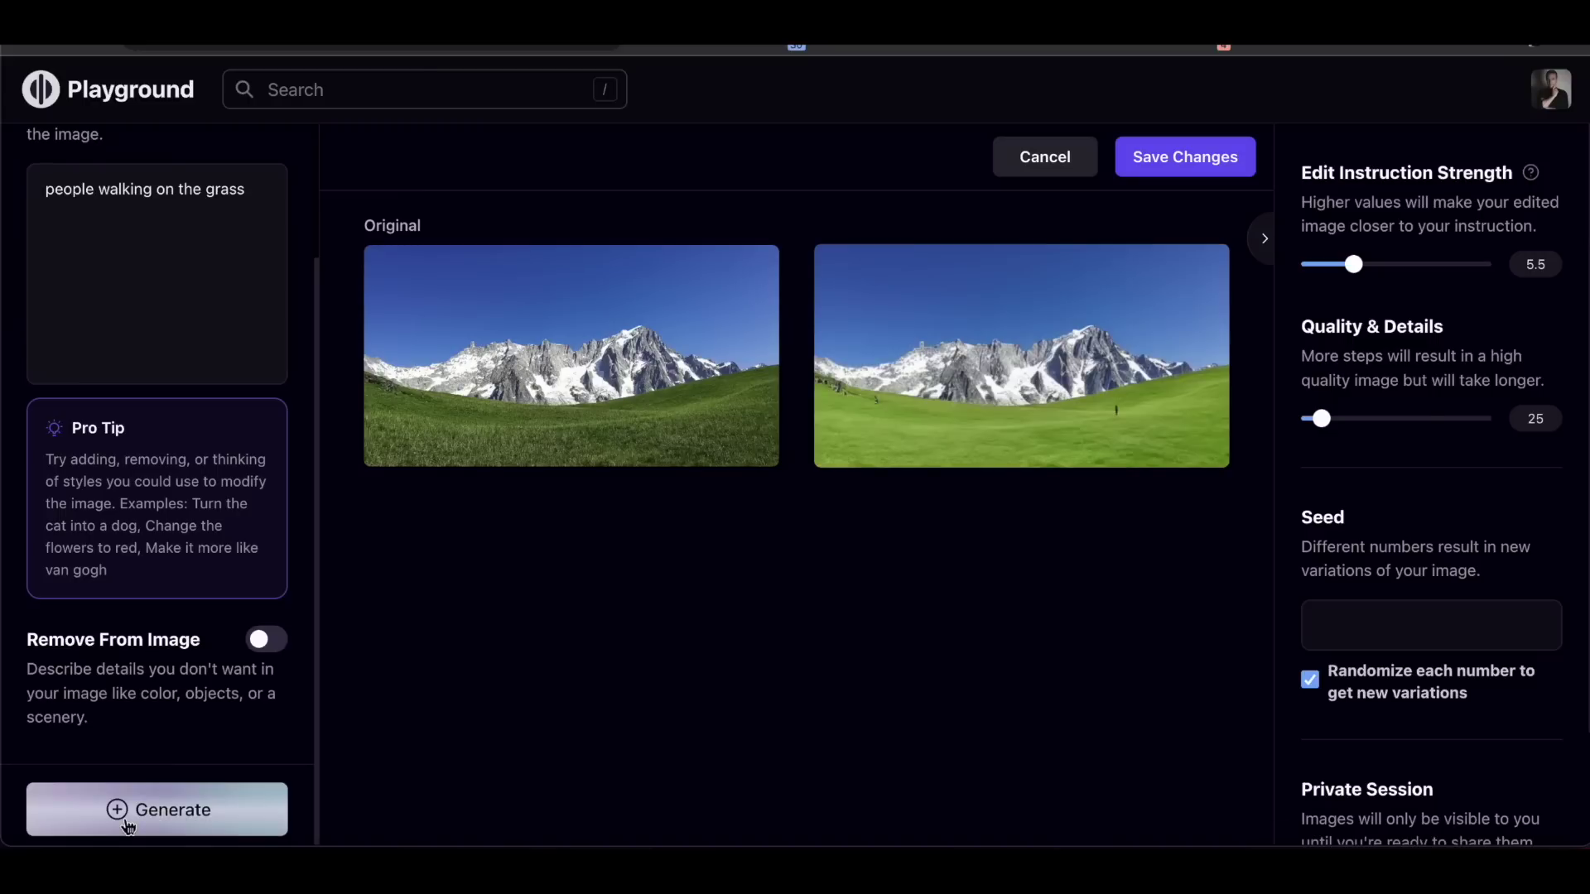
Regenerate the "people walking on the grass" edit with the edit instruction strength at 9 and view the result enlarged
{"action": "left_click", "coordinate": [1390, 264]}
{"action": "left_click", "coordinate": [173, 808]}
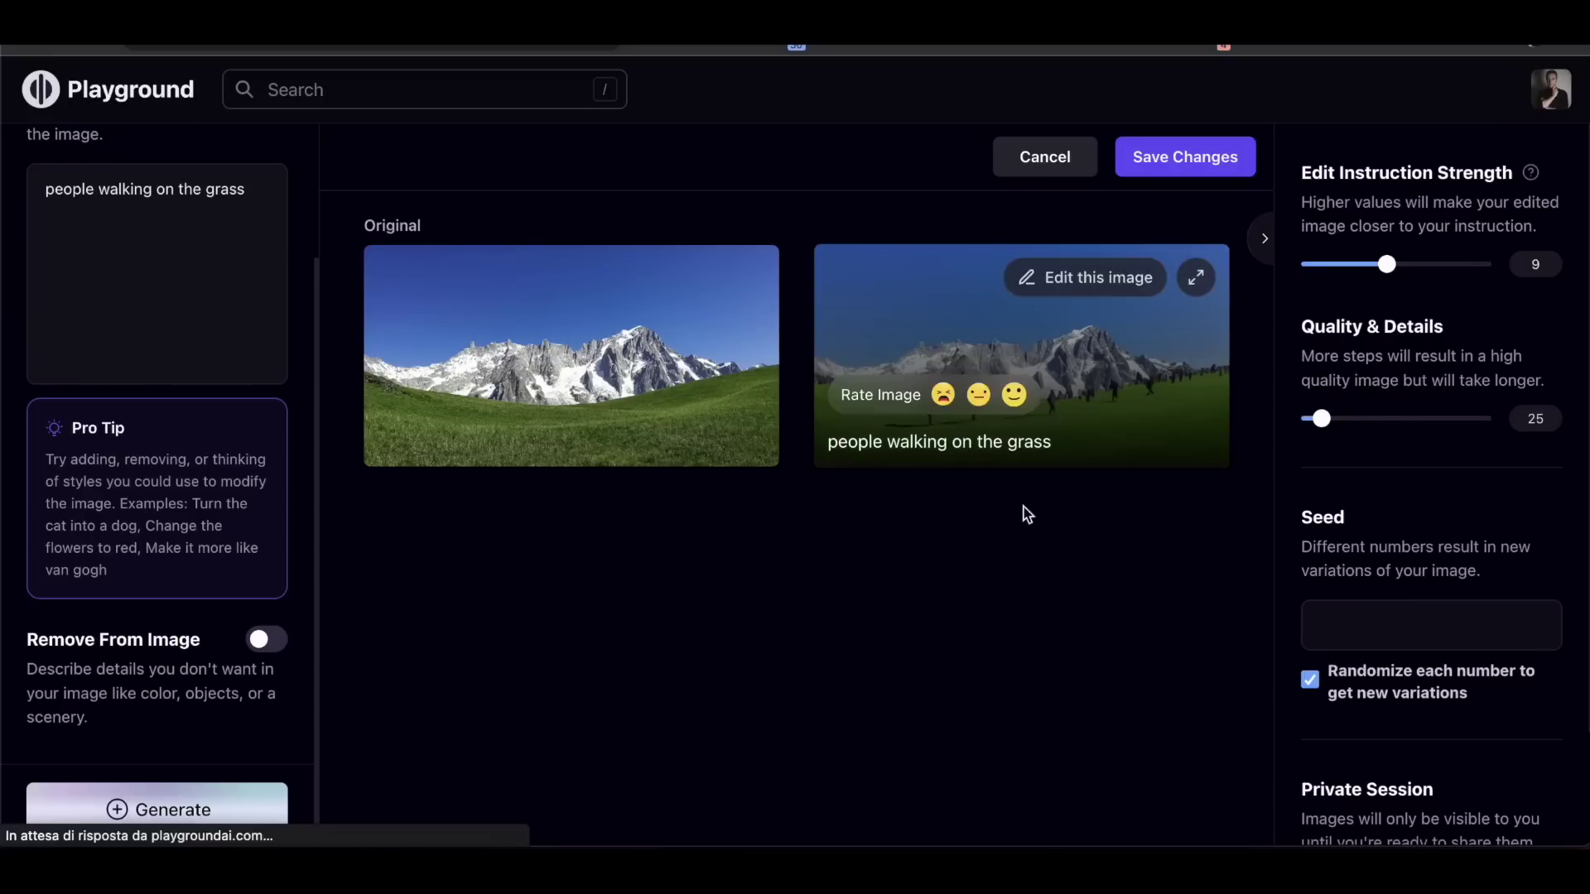
{"action": "mouse_move", "coordinate": [1093, 406]}
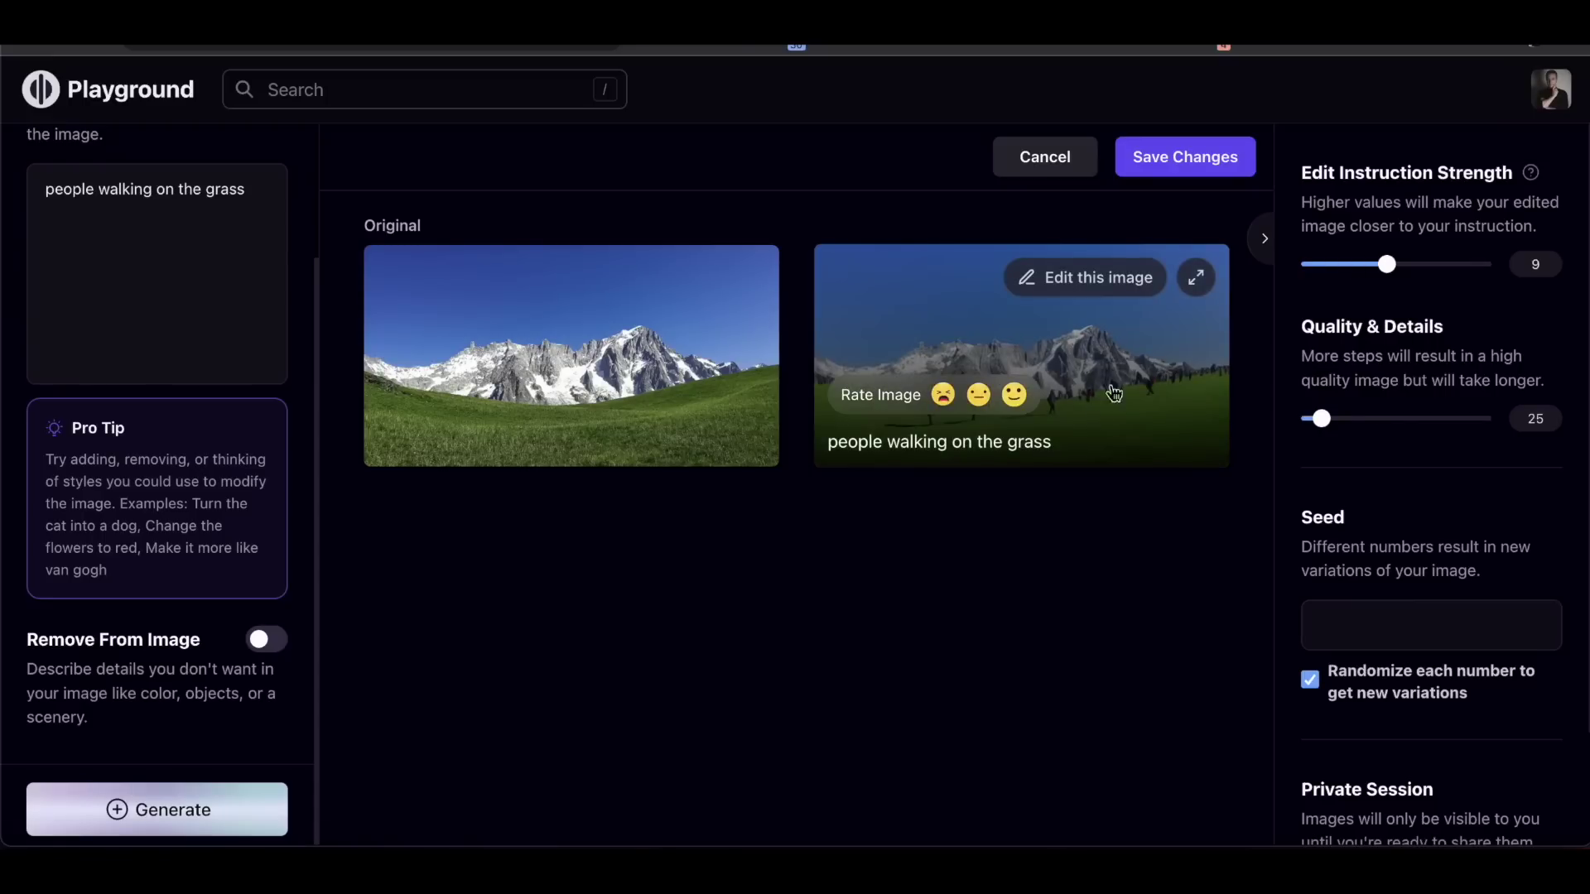
{"action": "left_click", "coordinate": [1196, 278]}
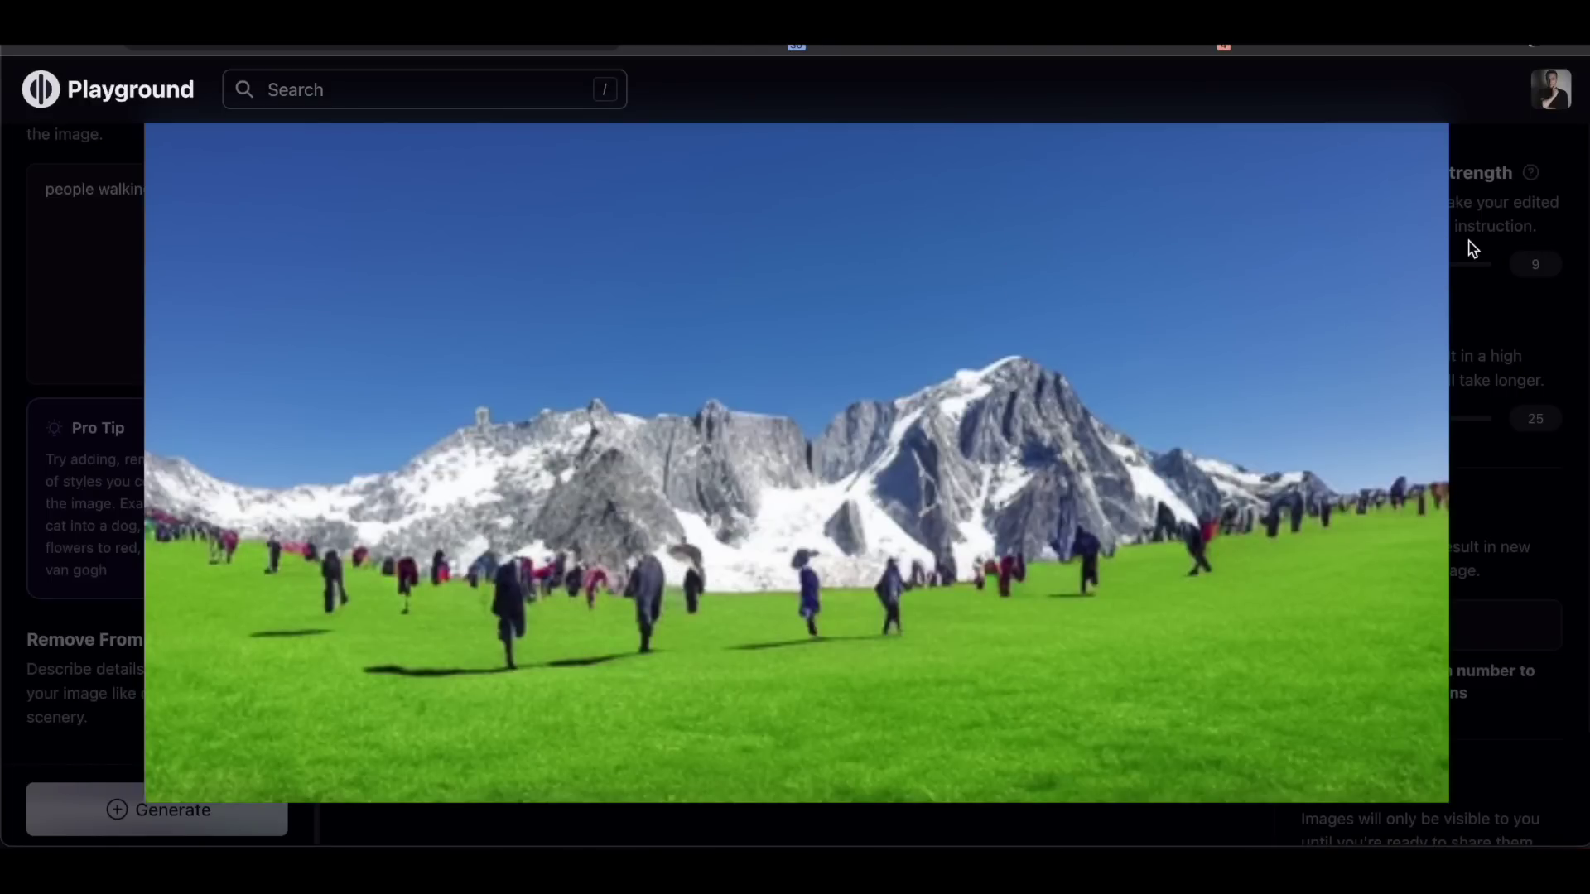
{"action": "left_click", "coordinate": [1499, 312]}
Generate two further versions of the "people walking on the grass" edit, with edit instruction strengths of 10.5 and 15
{"action": "left_click", "coordinate": [1402, 265]}
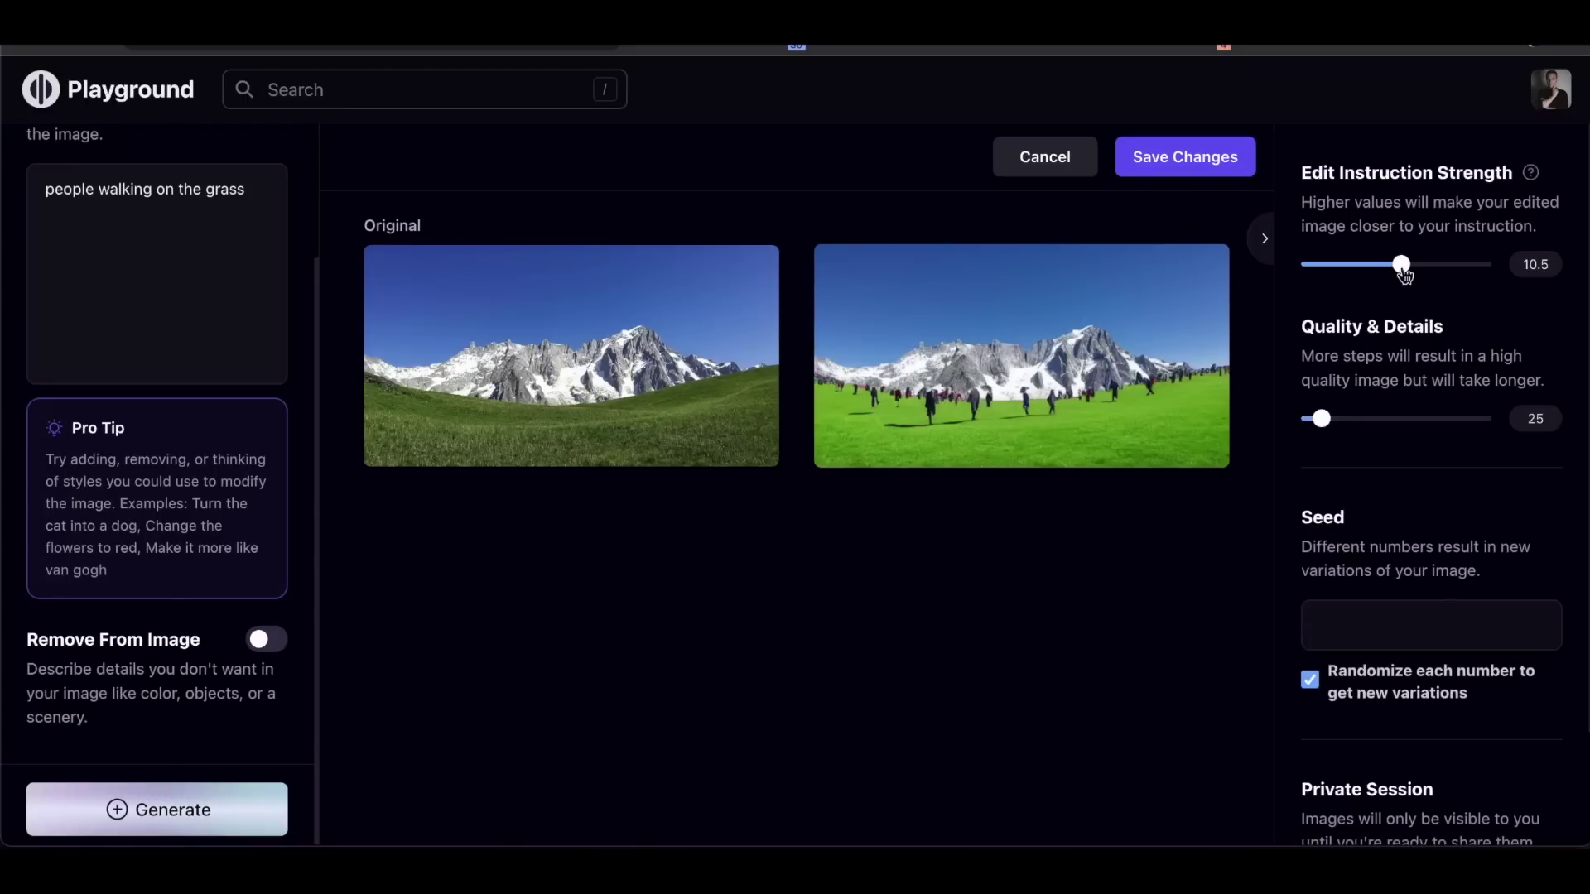
{"action": "left_click", "coordinate": [145, 830]}
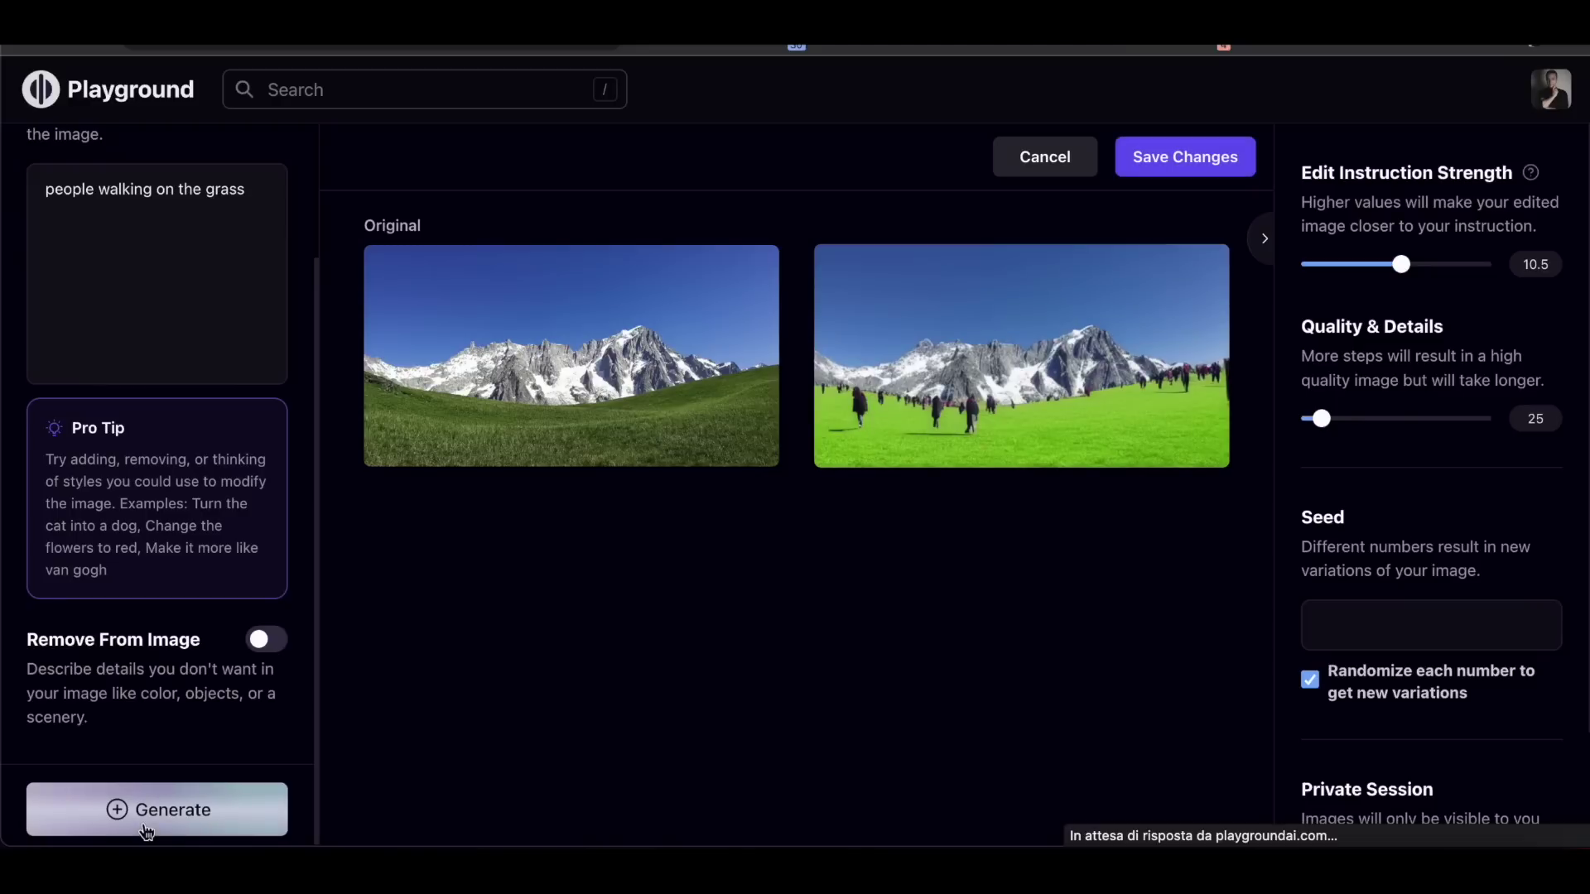
{"action": "left_click", "coordinate": [1443, 265]}
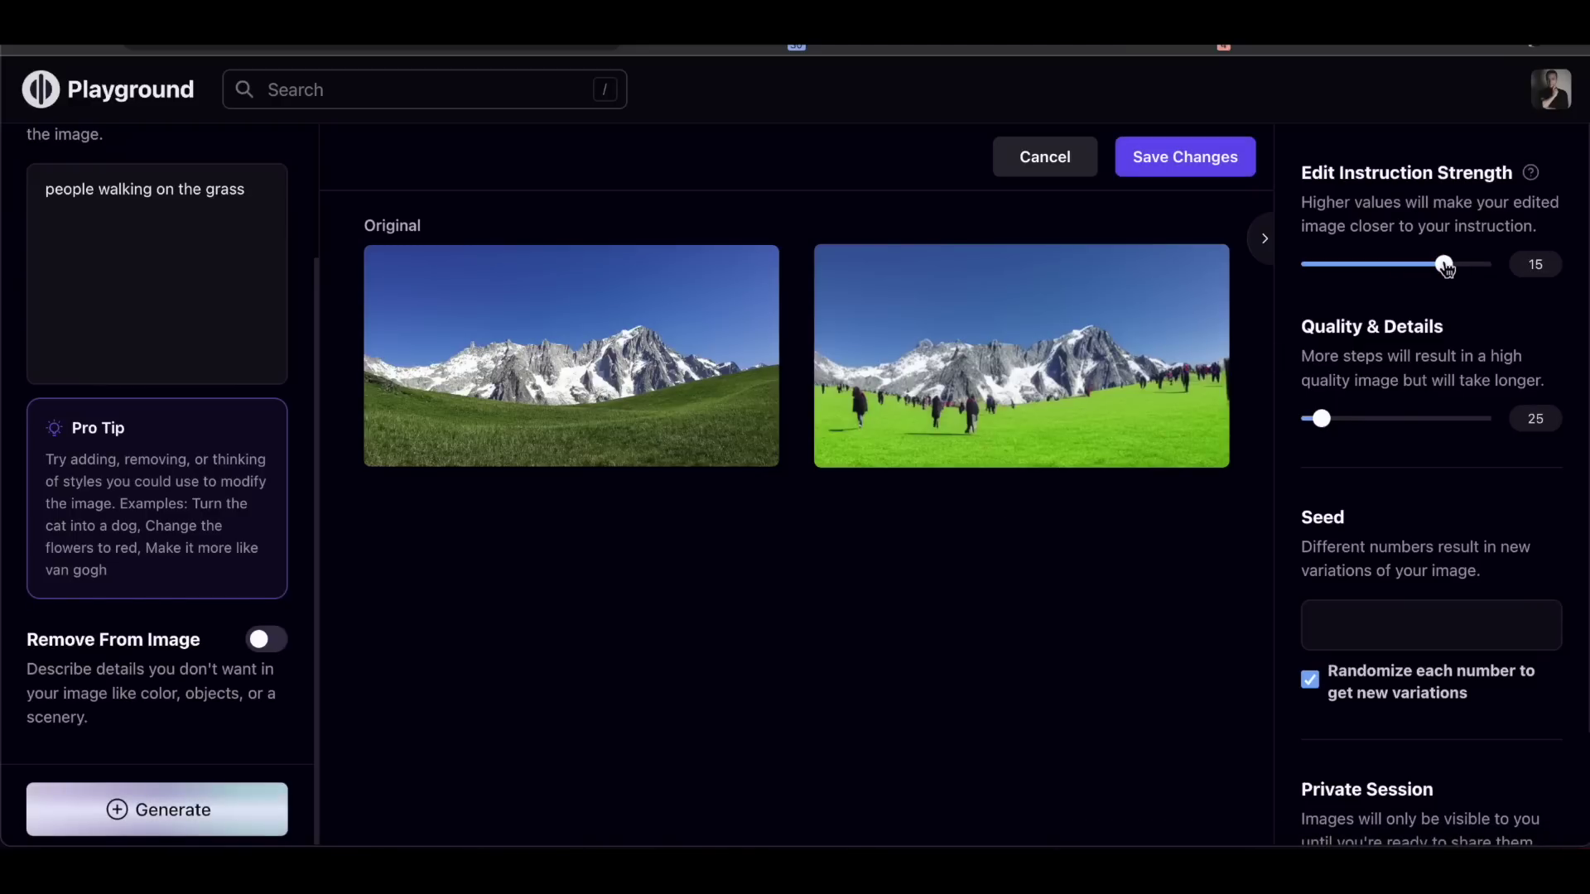
{"action": "left_click", "coordinate": [133, 836]}
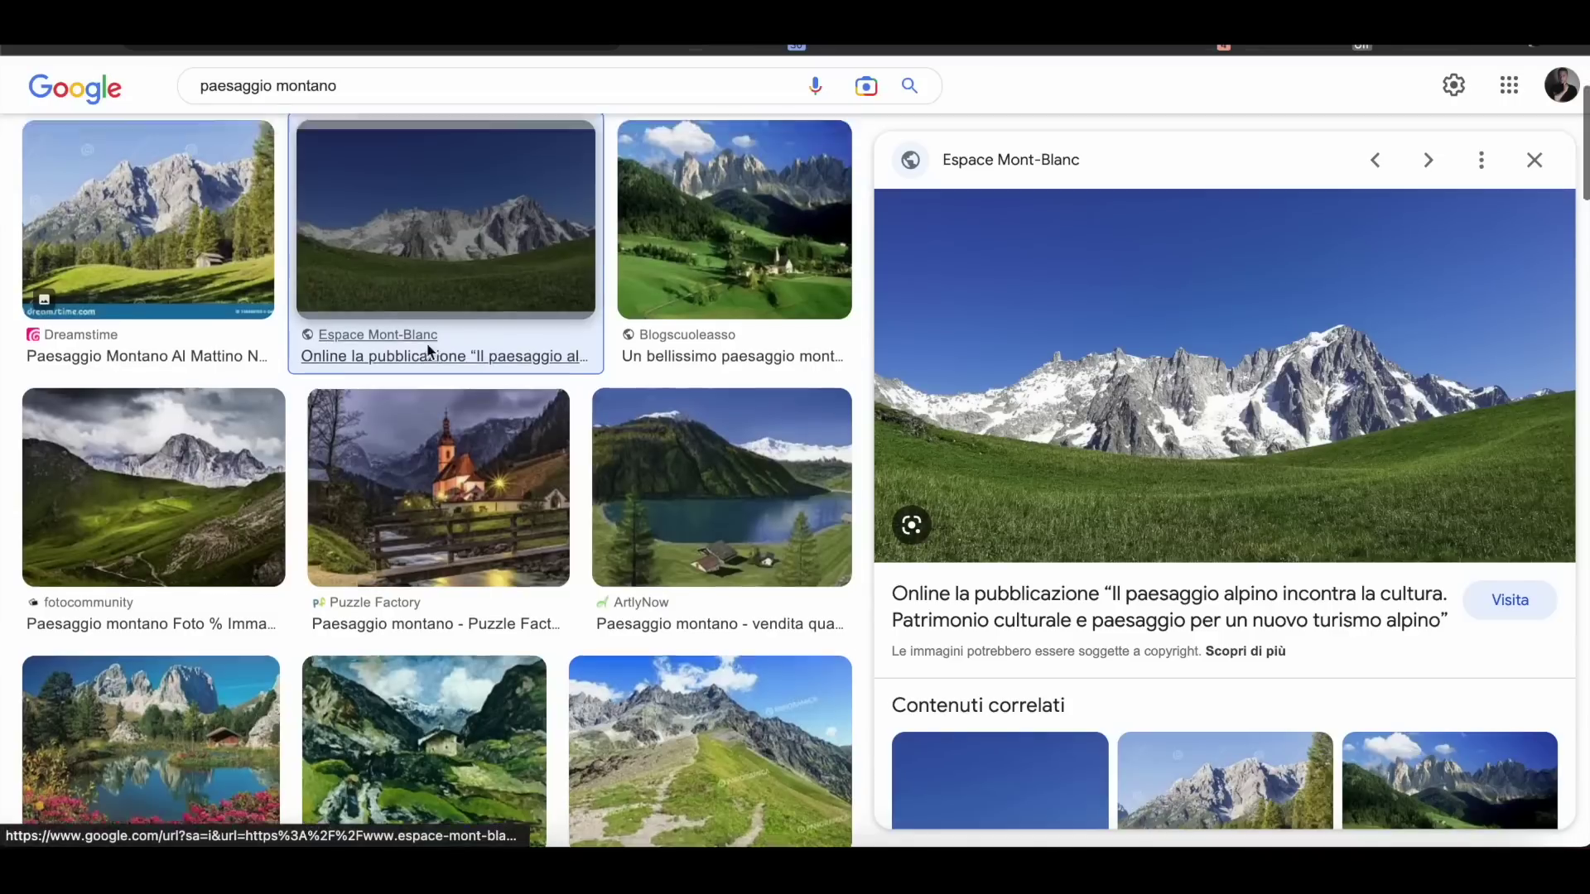
Search Google Images for "model female" and save the iStock portrait of the dark-haired woman on a teal background to the desktop
{"action": "scroll", "coordinate": [426, 347], "scroll_direction": "up", "scroll_amount": 3}
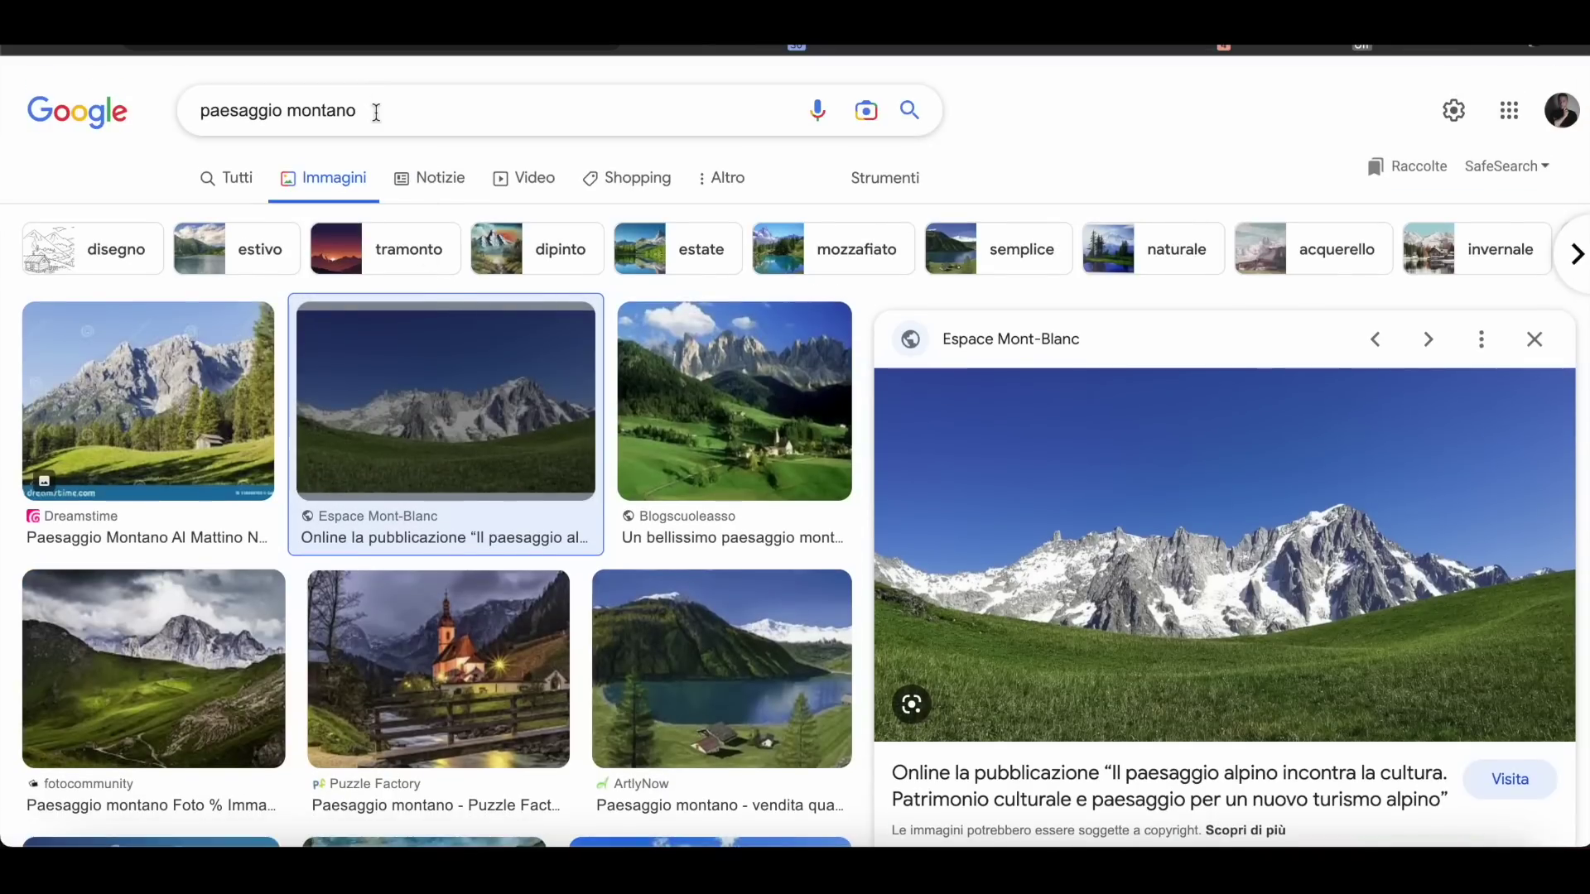
{"action": "triple_click", "coordinate": [376, 112]}
{"action": "type", "text": "model"}
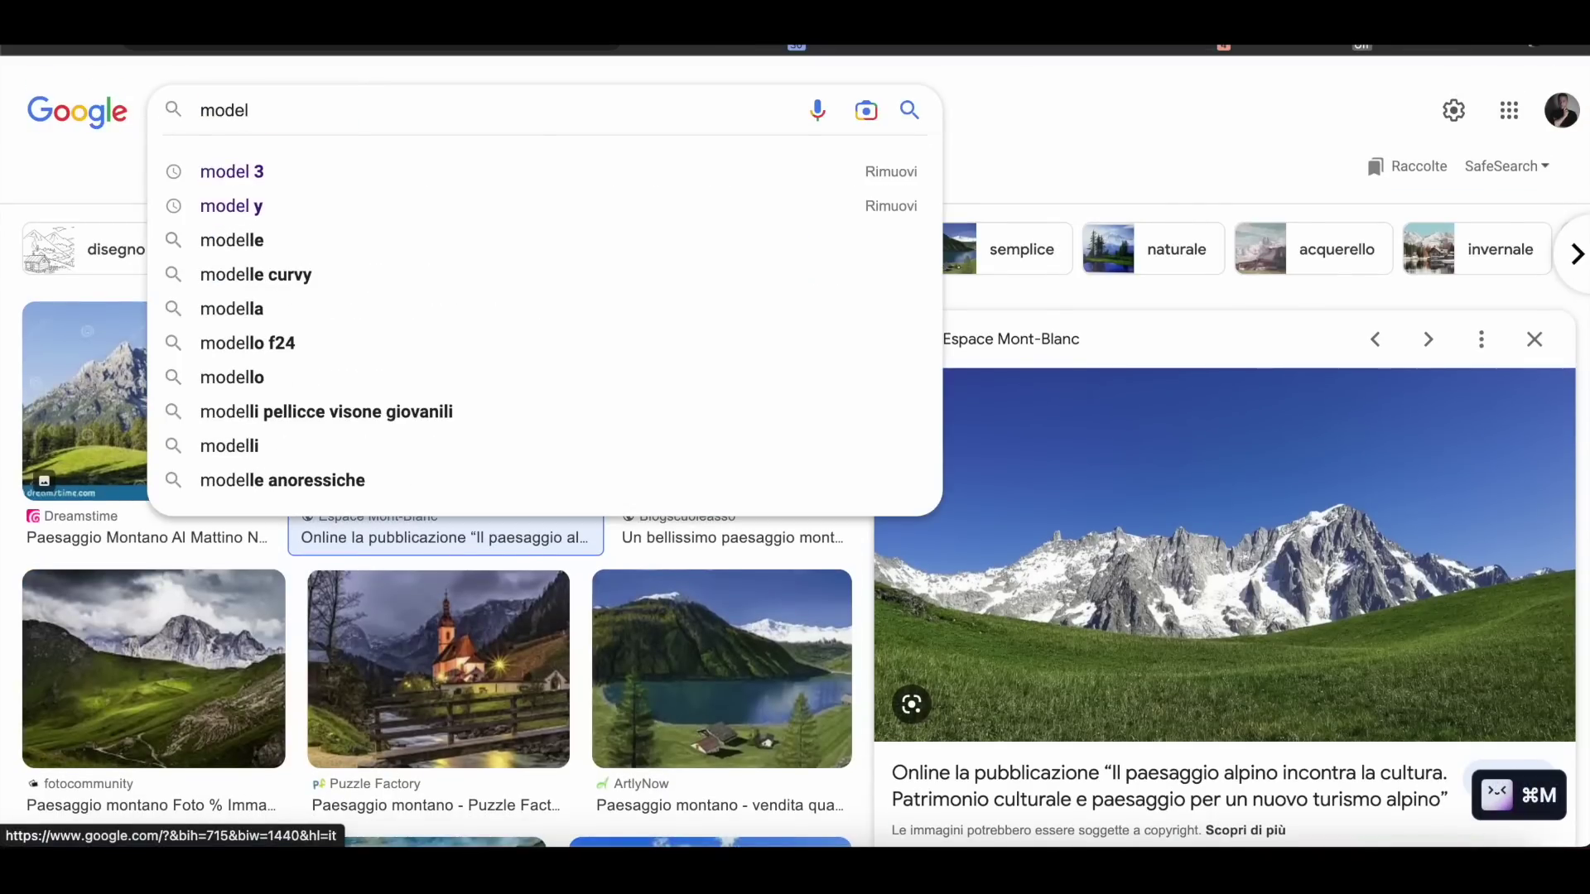
{"action": "type", "text": " female"}
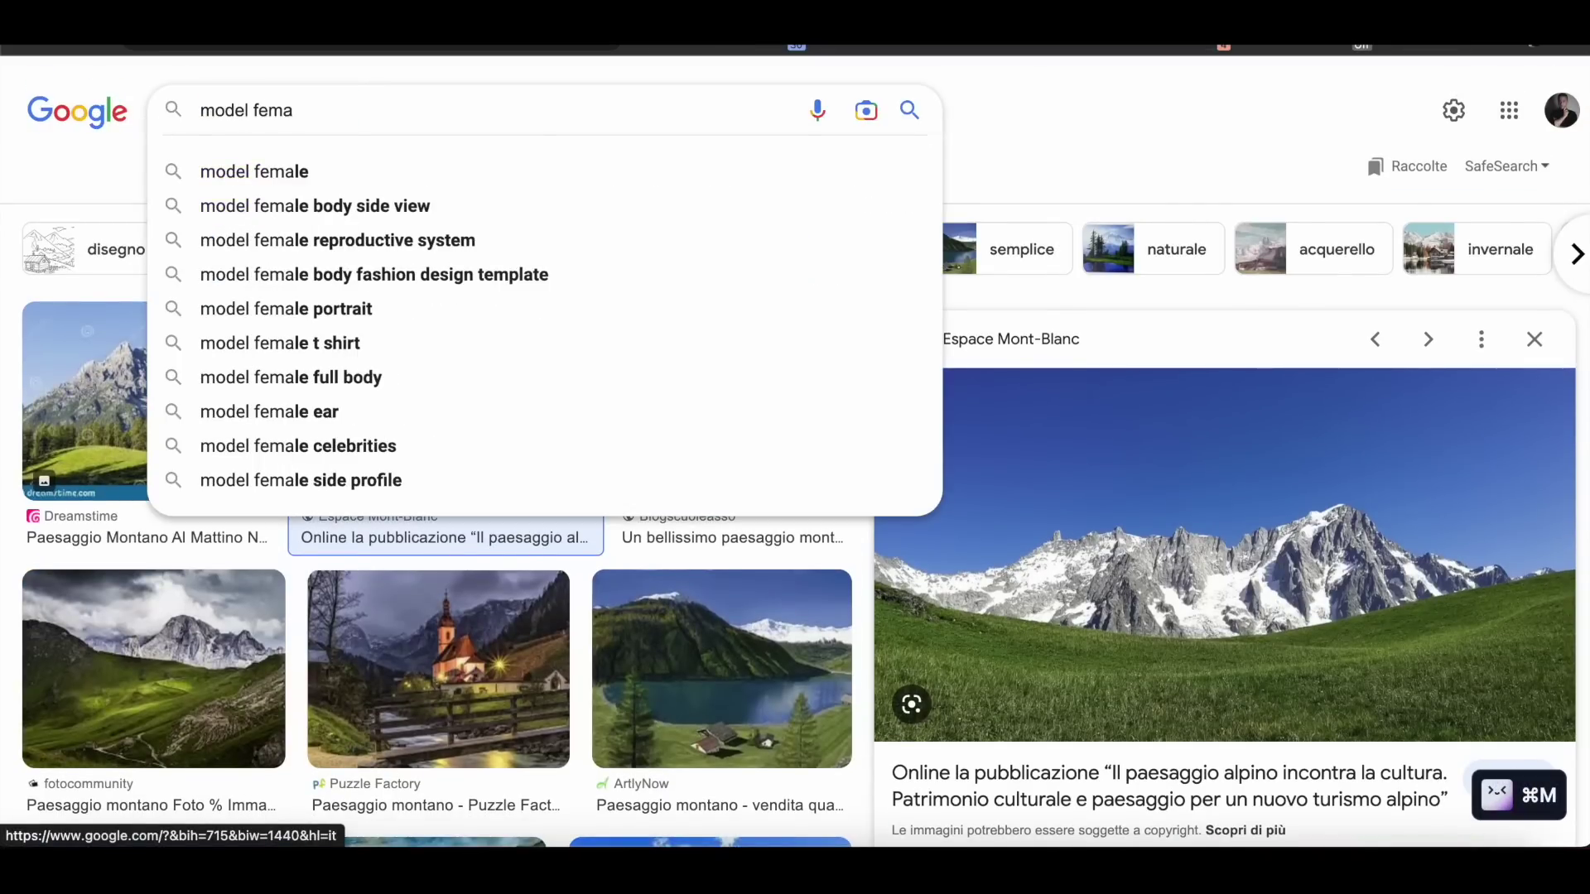
{"action": "key", "text": "Return"}
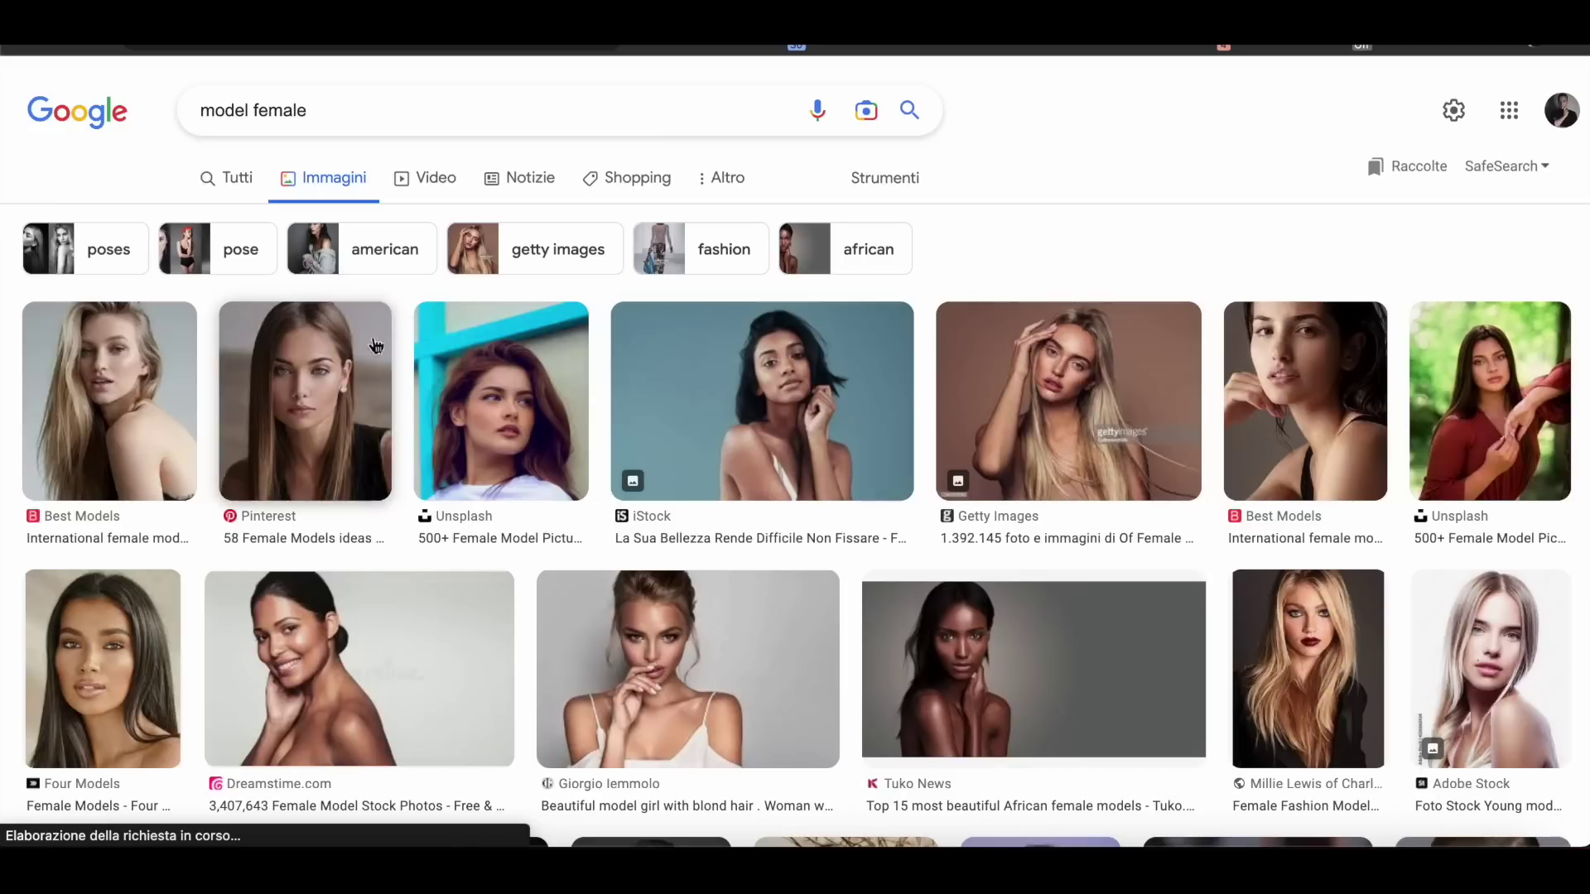
{"action": "left_click", "coordinate": [756, 387]}
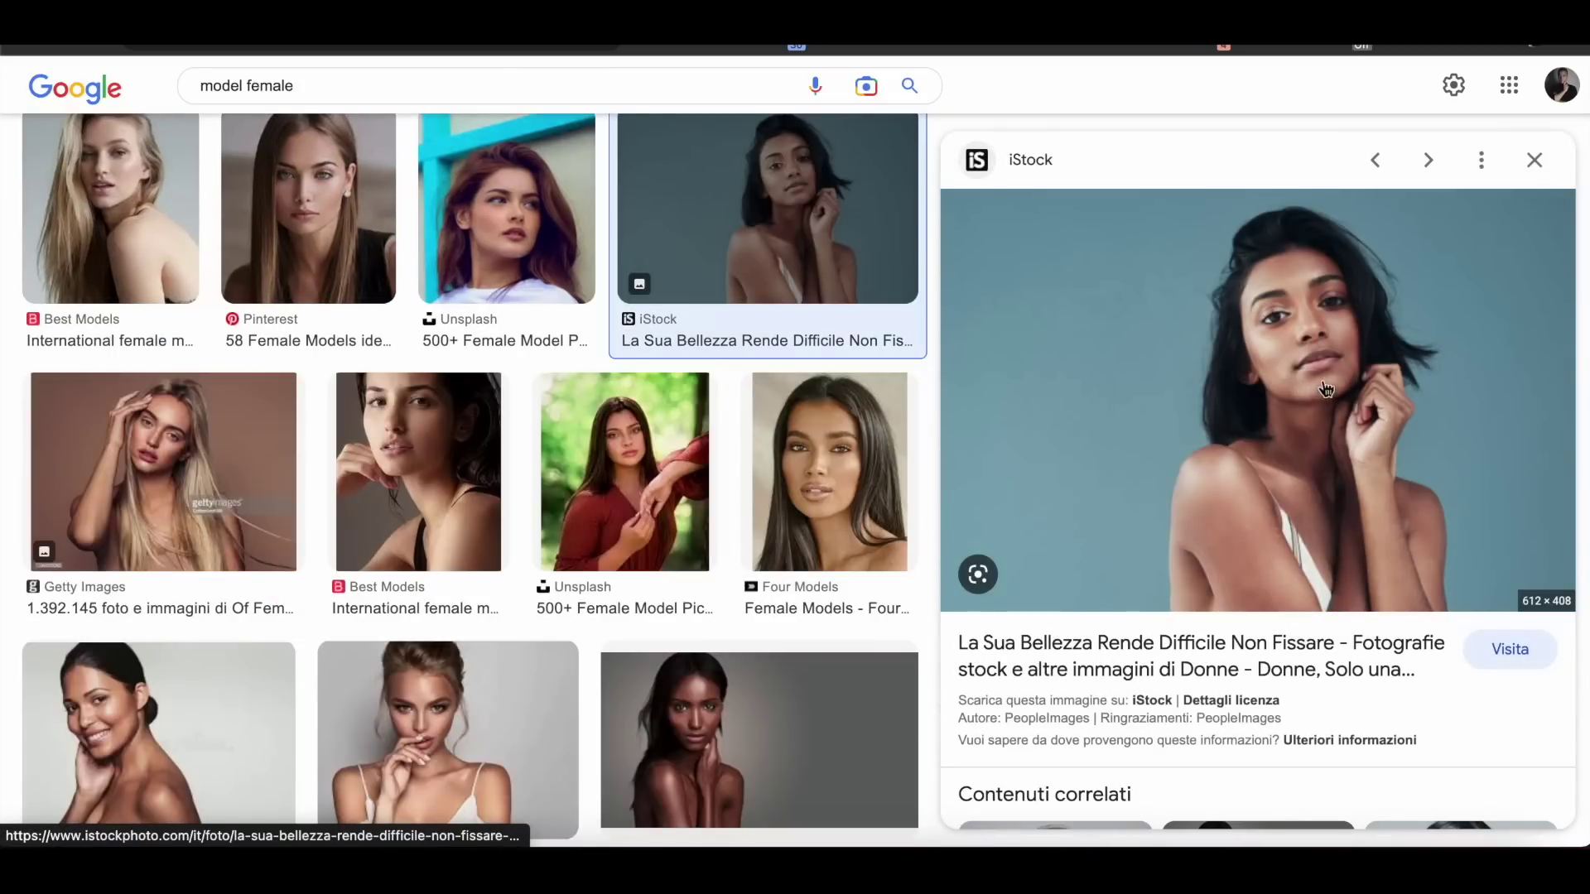
{"action": "left_click_drag", "start_coordinate": [1297, 359], "coordinate": [790, 235]}
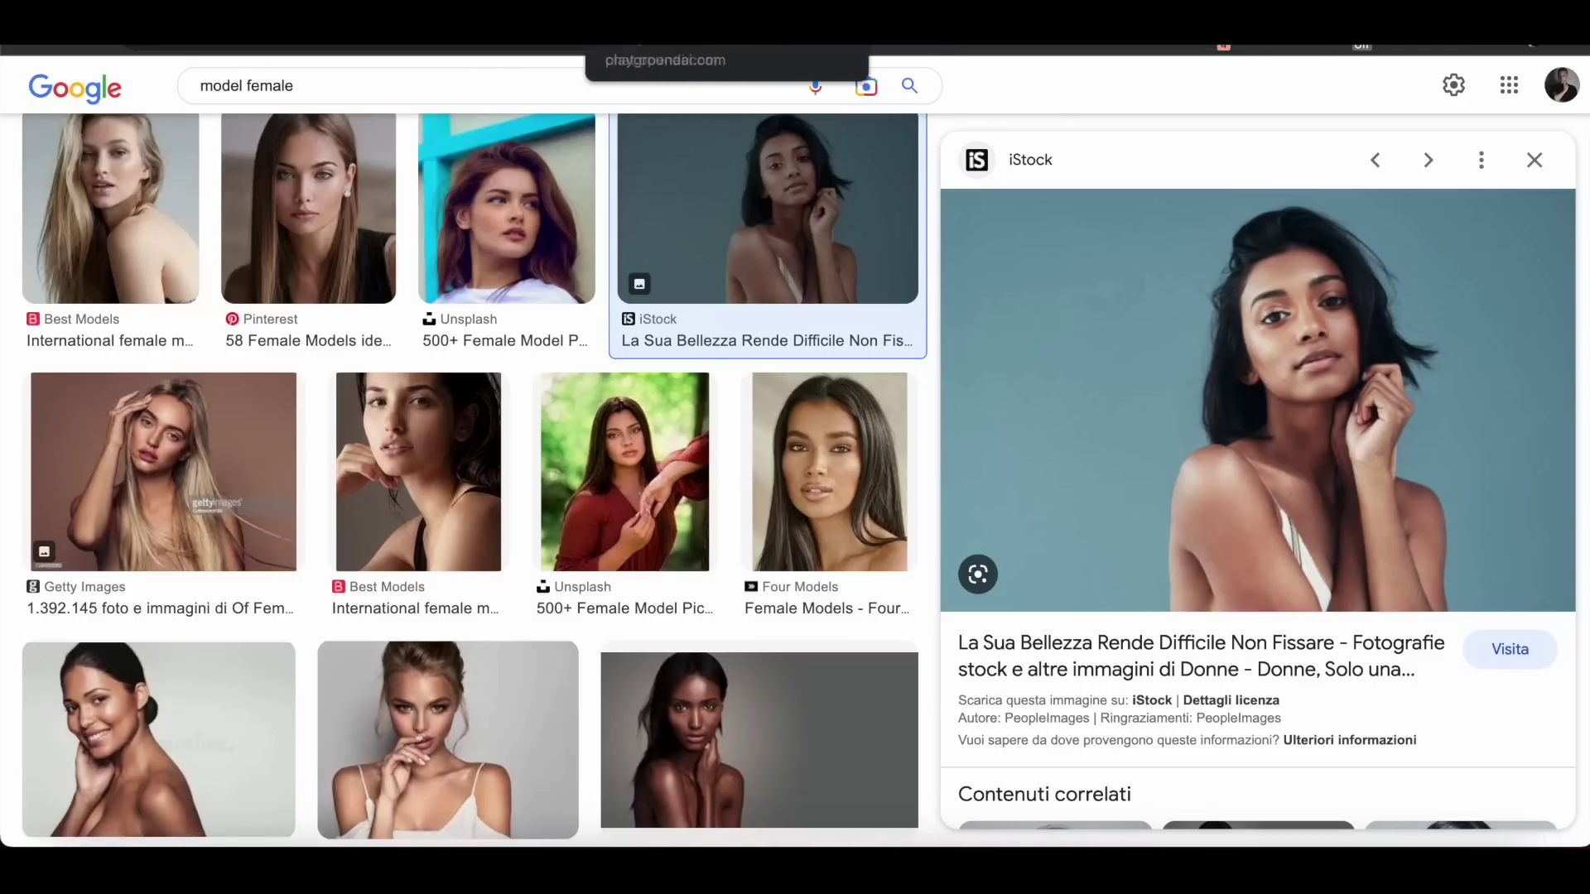
{"action": "left_click", "coordinate": [563, 48]}
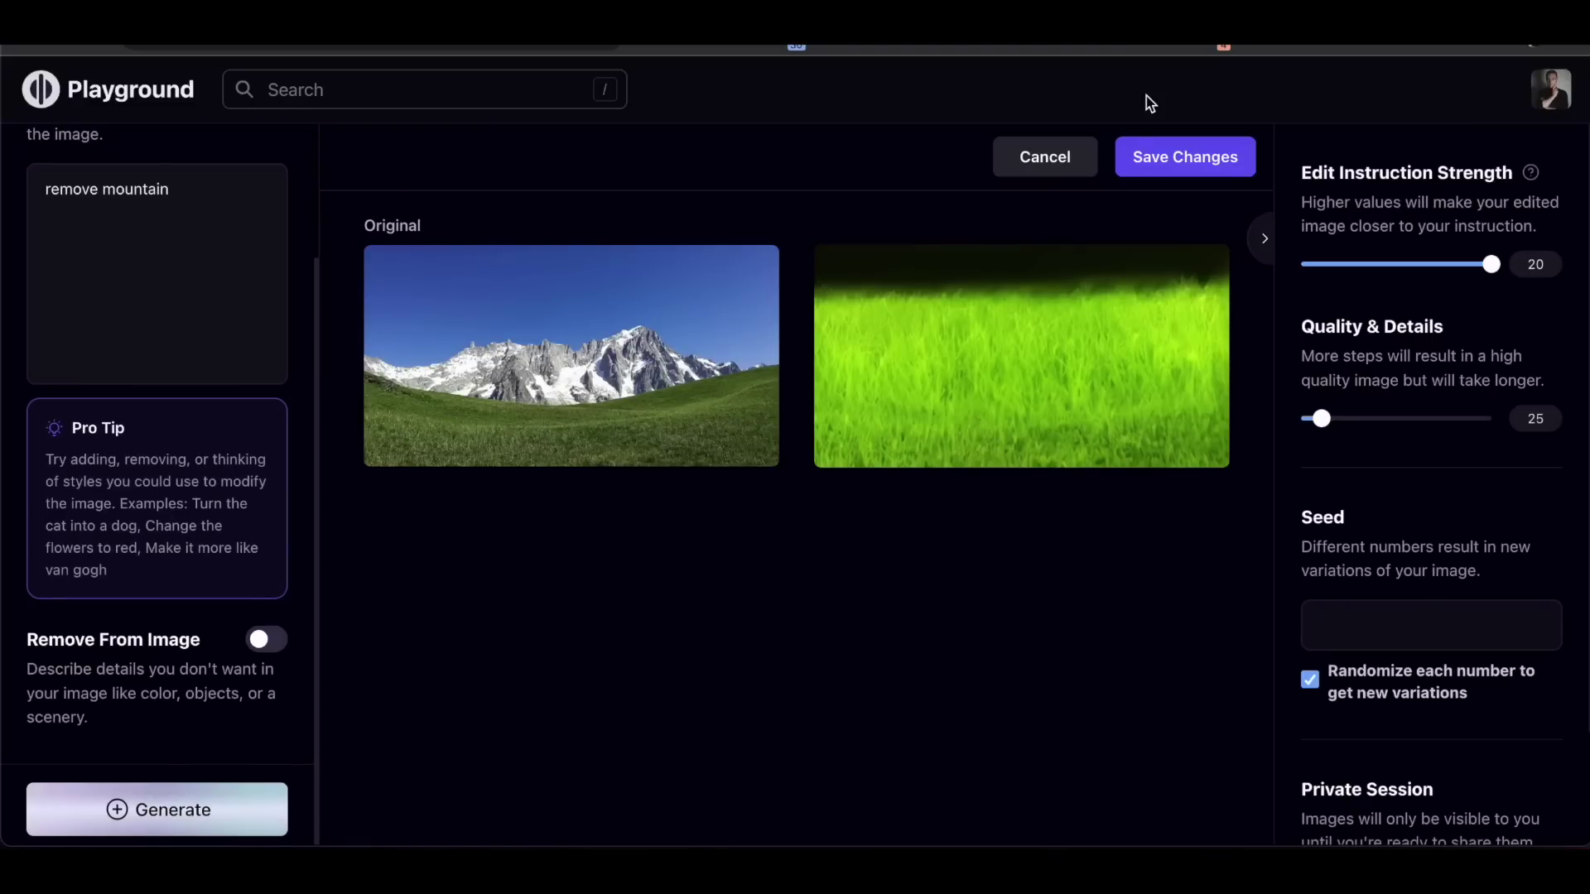
{"action": "left_click", "coordinate": [210, 811]}
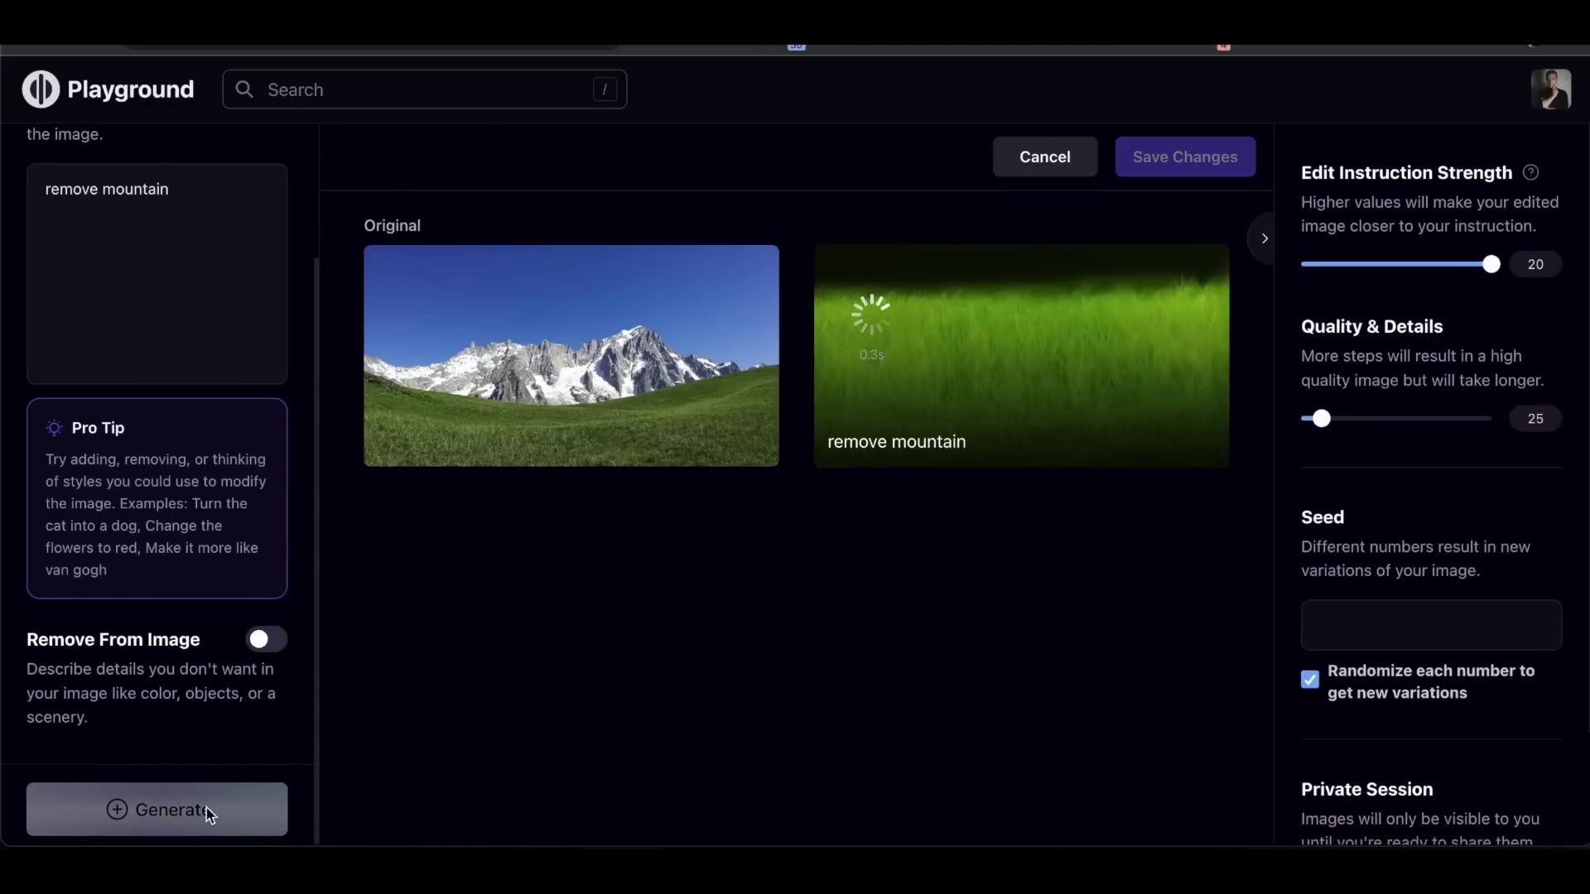
{"action": "left_click", "coordinate": [1050, 157]}
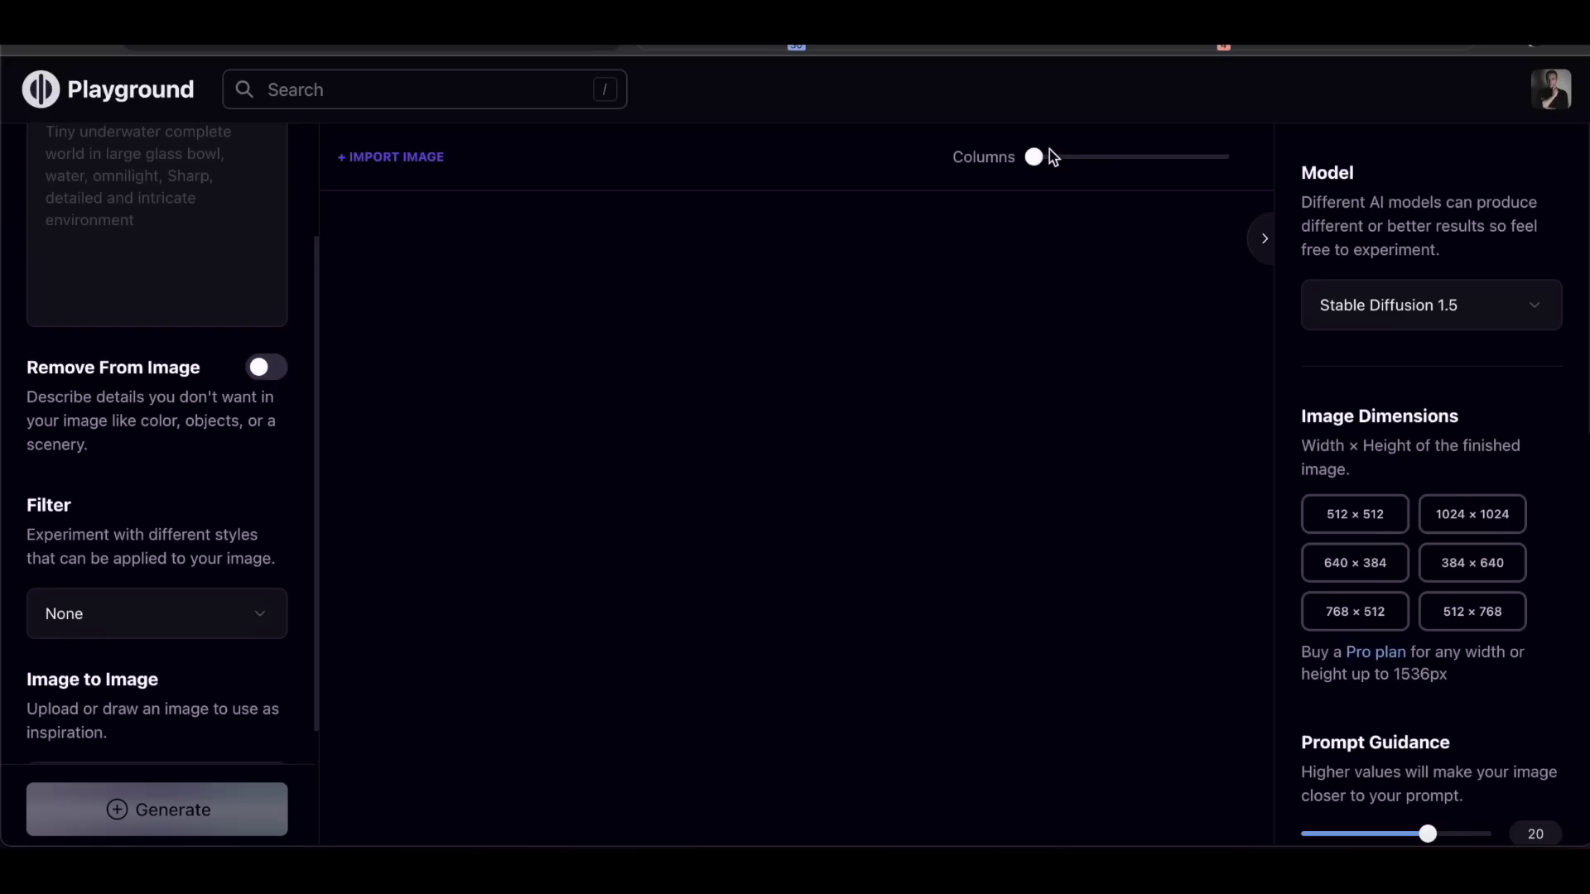
{"action": "left_click", "coordinate": [427, 156]}
{"action": "left_click", "coordinate": [646, 280]}
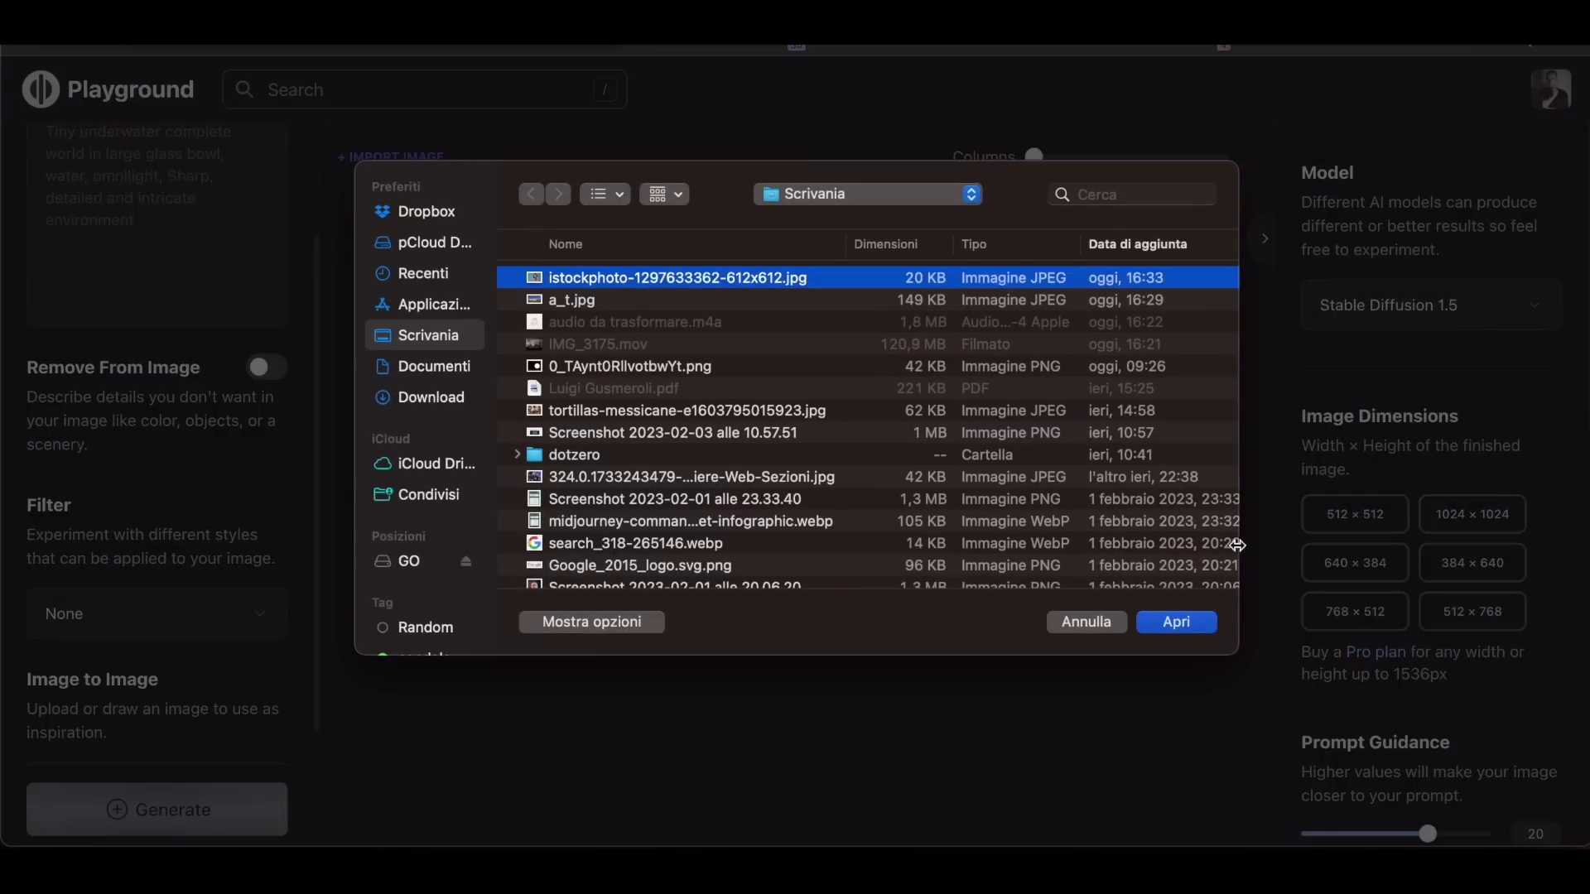
{"action": "left_click", "coordinate": [1178, 628]}
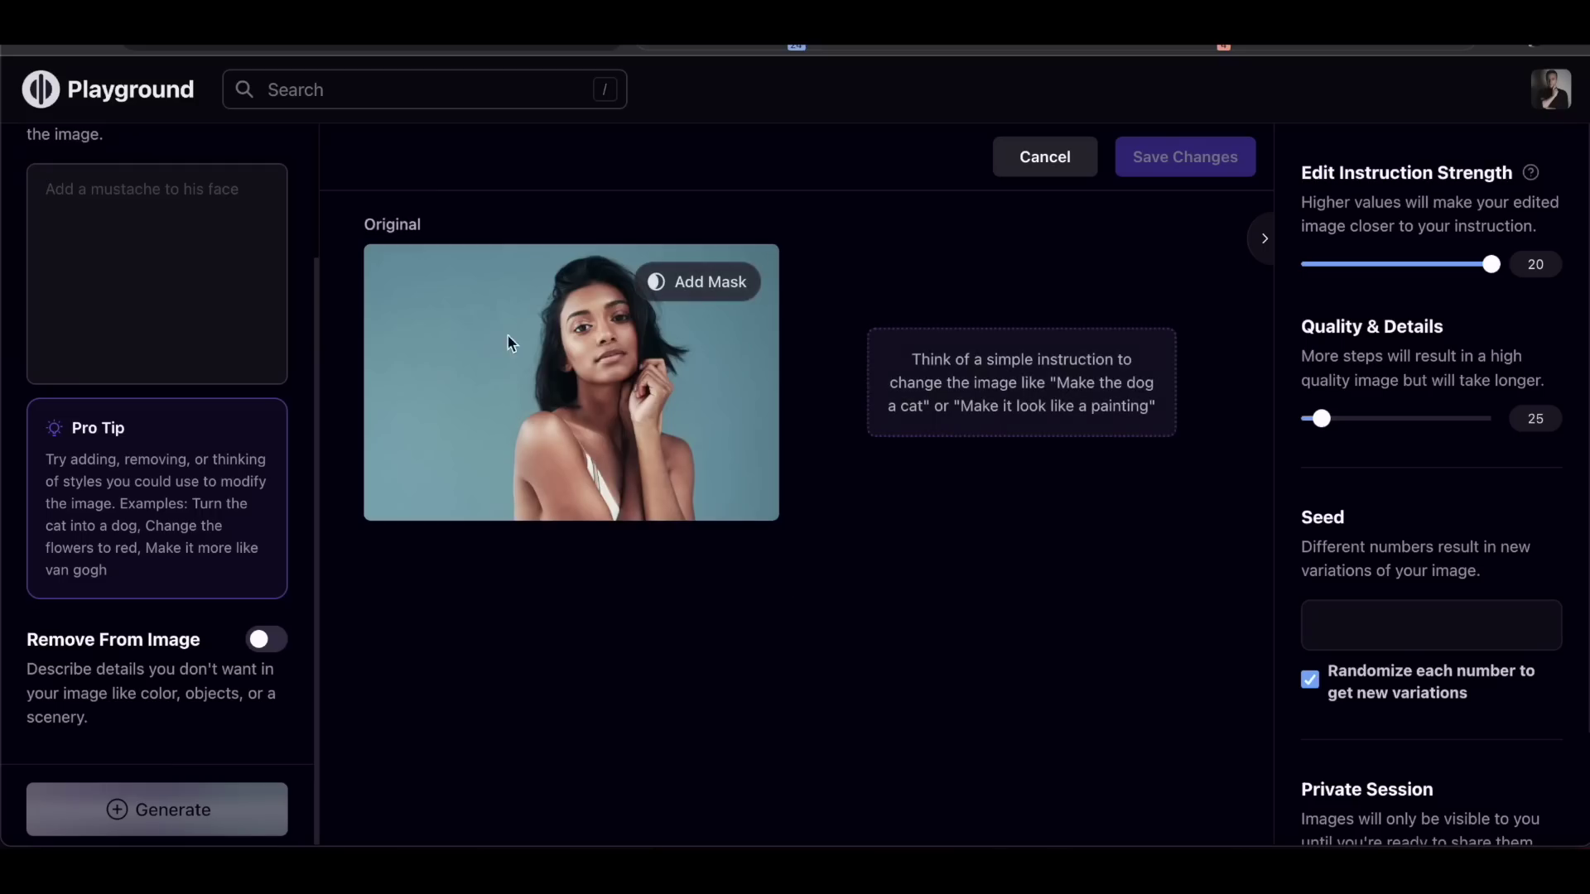
Try to generate an edit of the portrait with the instruction "blue hair"
{"action": "type", "text": "mak"}
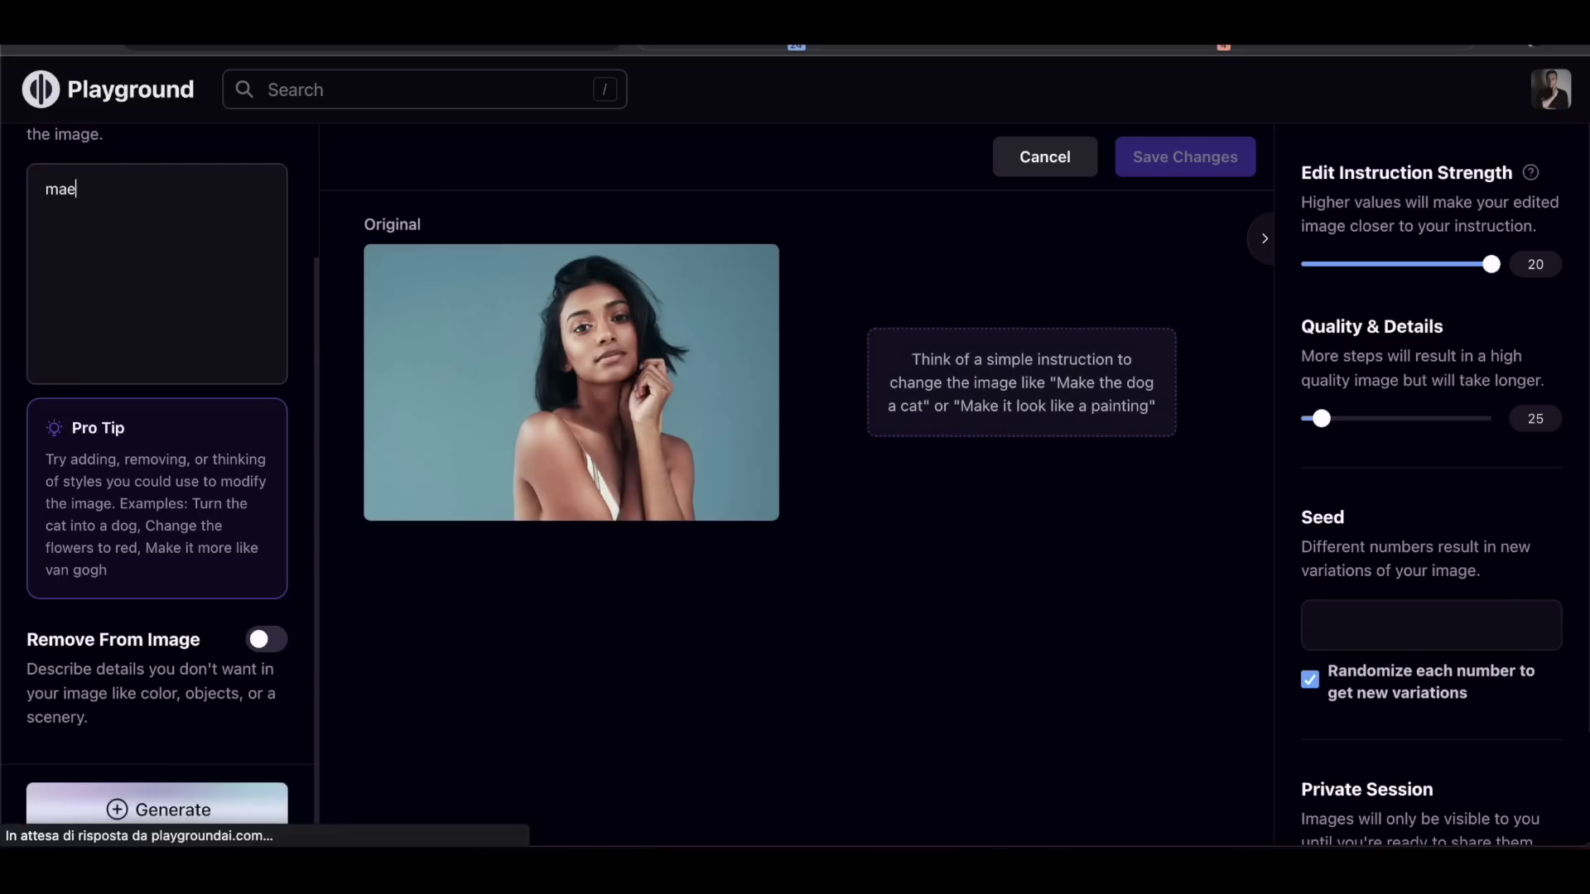
{"action": "key", "text": "ctrl+a"}
{"action": "type", "text": "bl"}
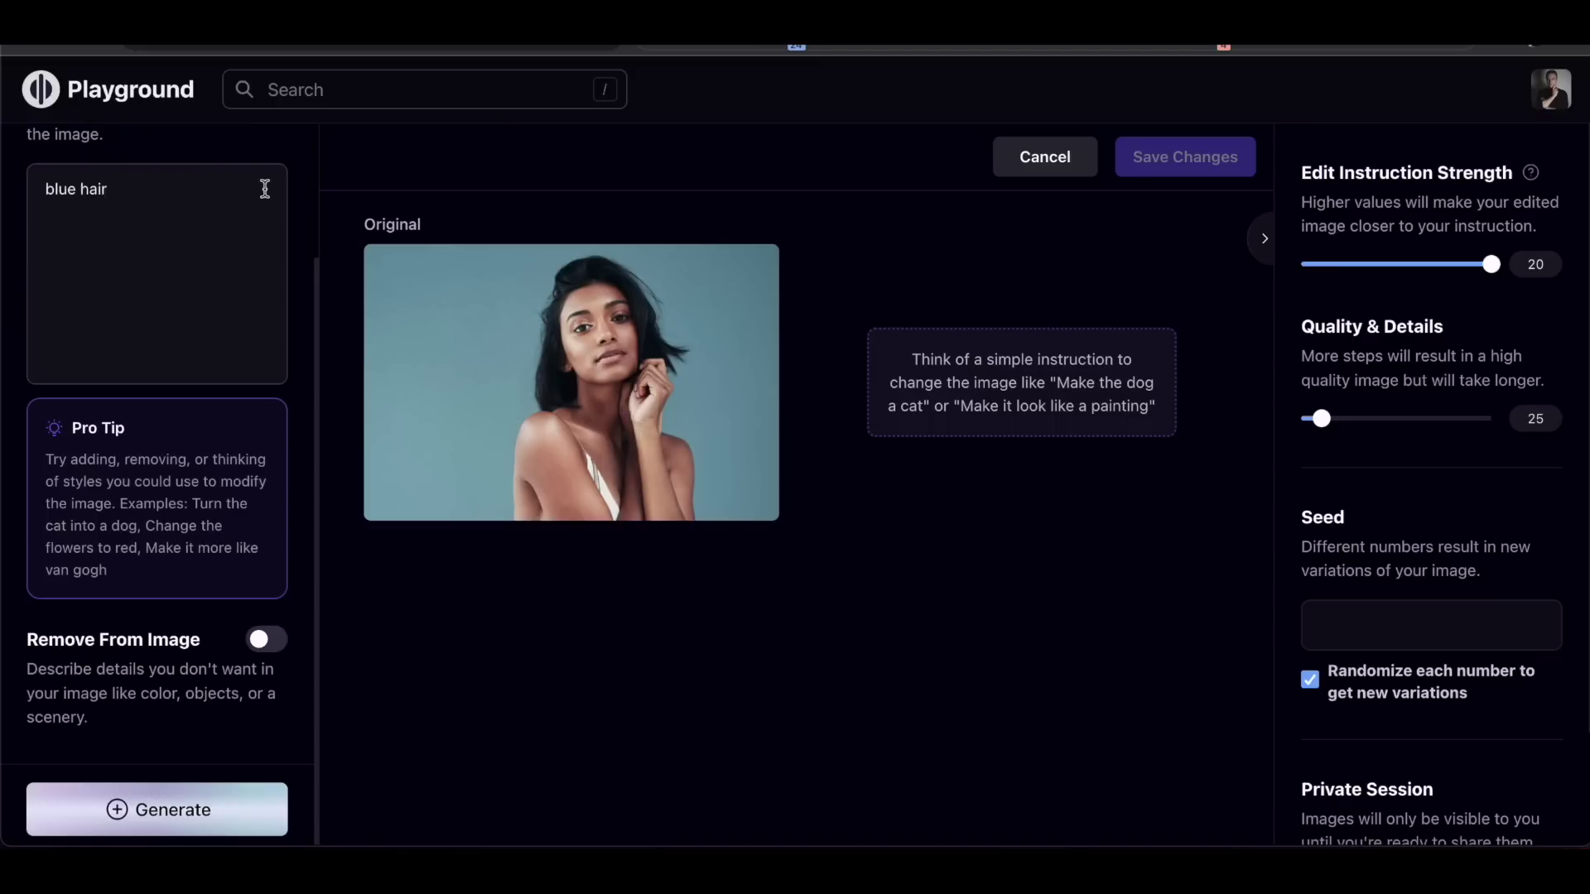
{"action": "left_click", "coordinate": [171, 817]}
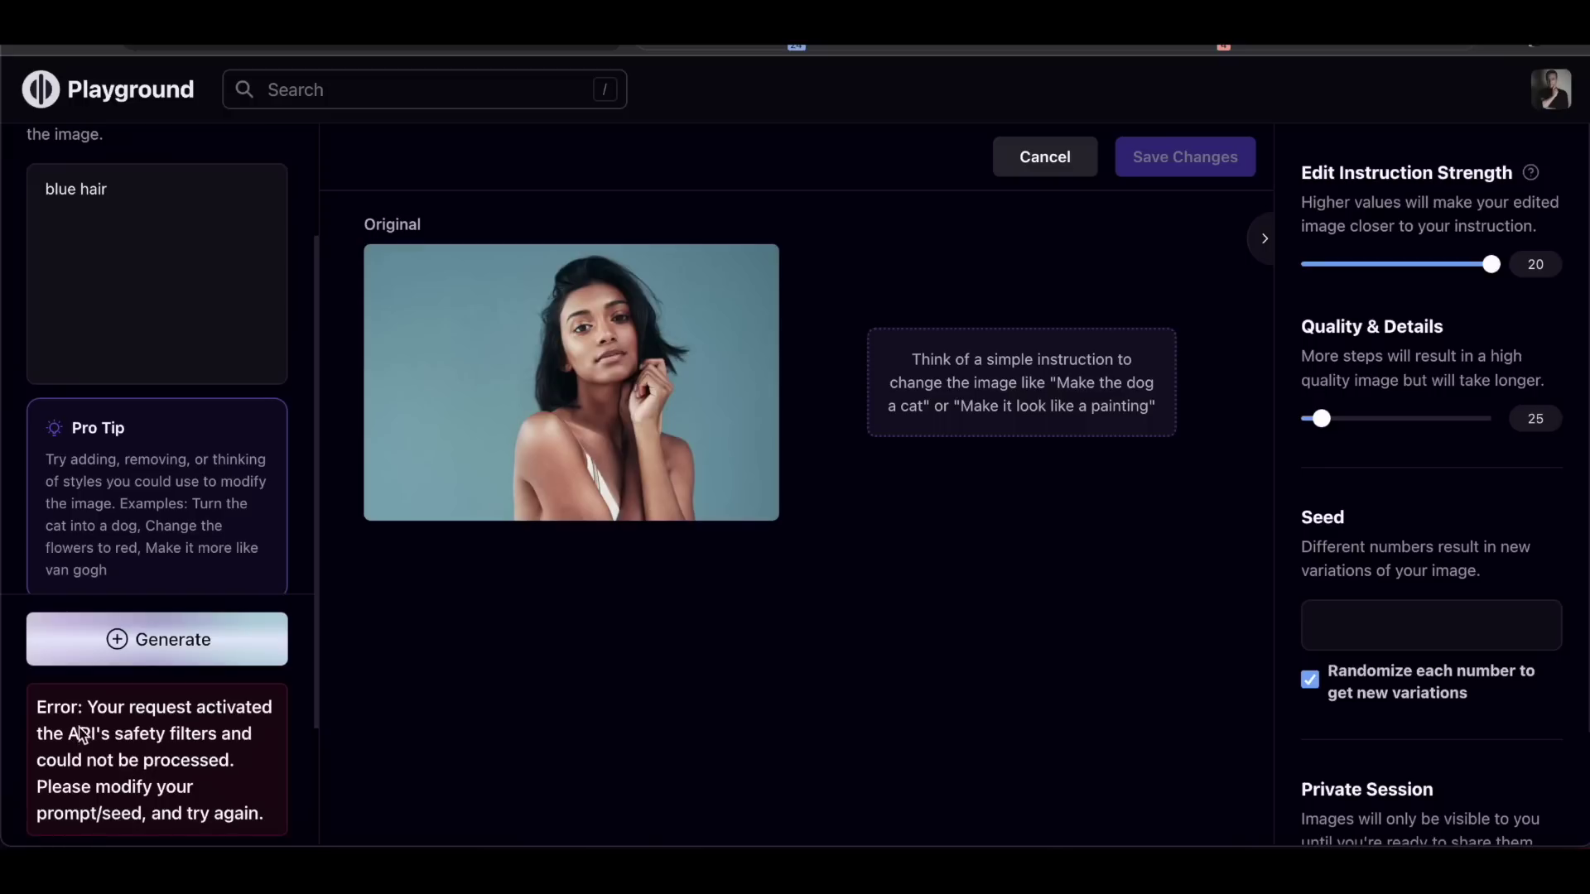
Change the edit instruction to "make blue hair" and generate the edited portrait
{"action": "left_click", "coordinate": [100, 187]}
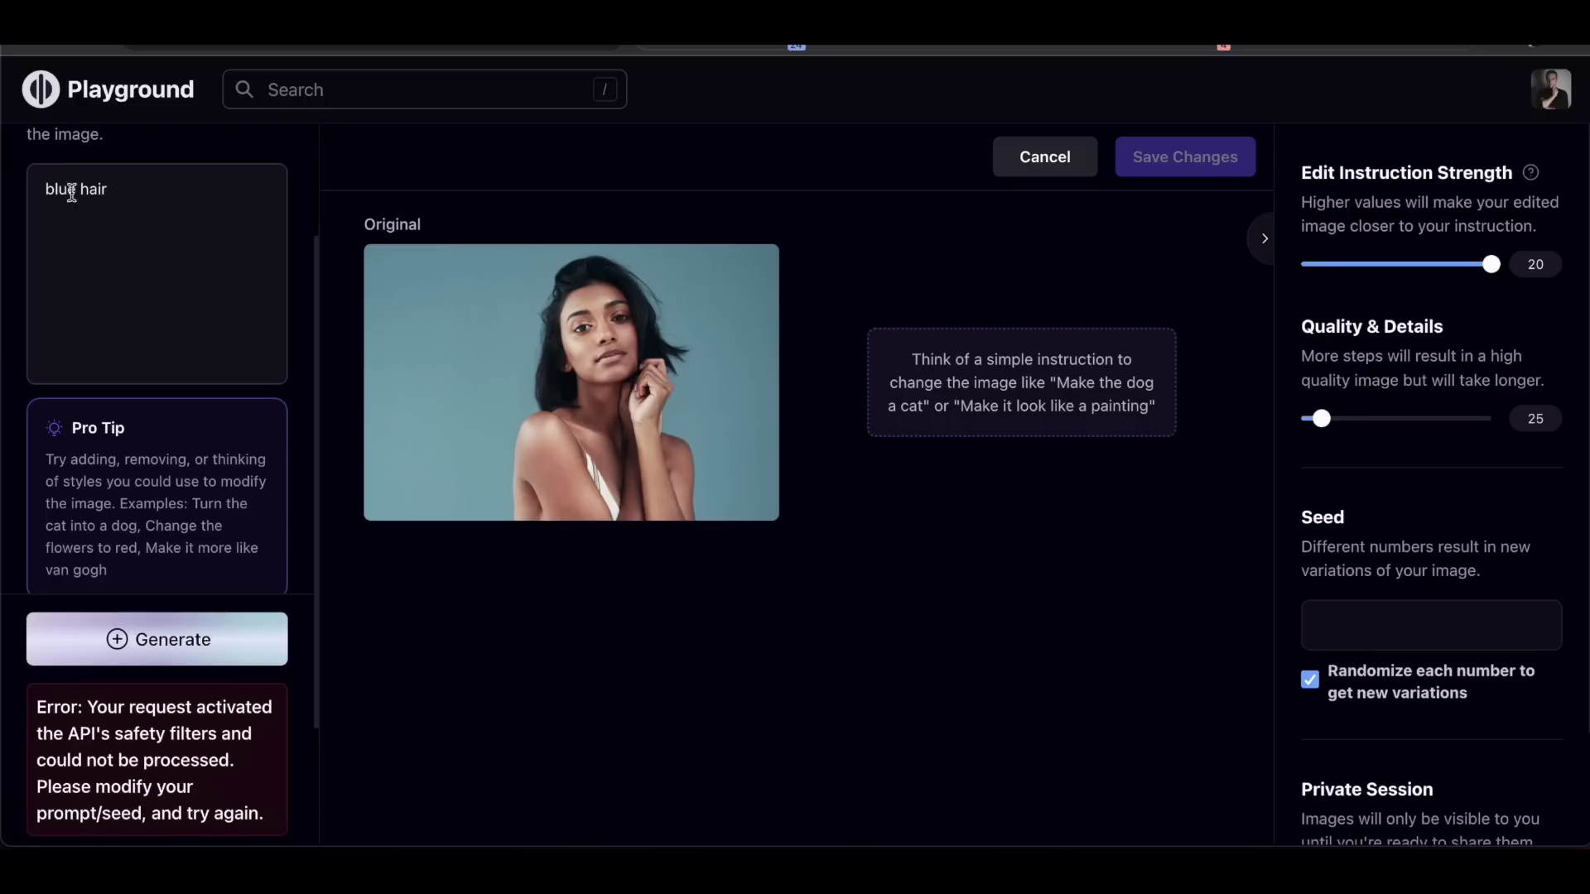
{"action": "left_click", "coordinate": [46, 190]}
{"action": "type", "text": "make"}
{"action": "left_click", "coordinate": [169, 621]}
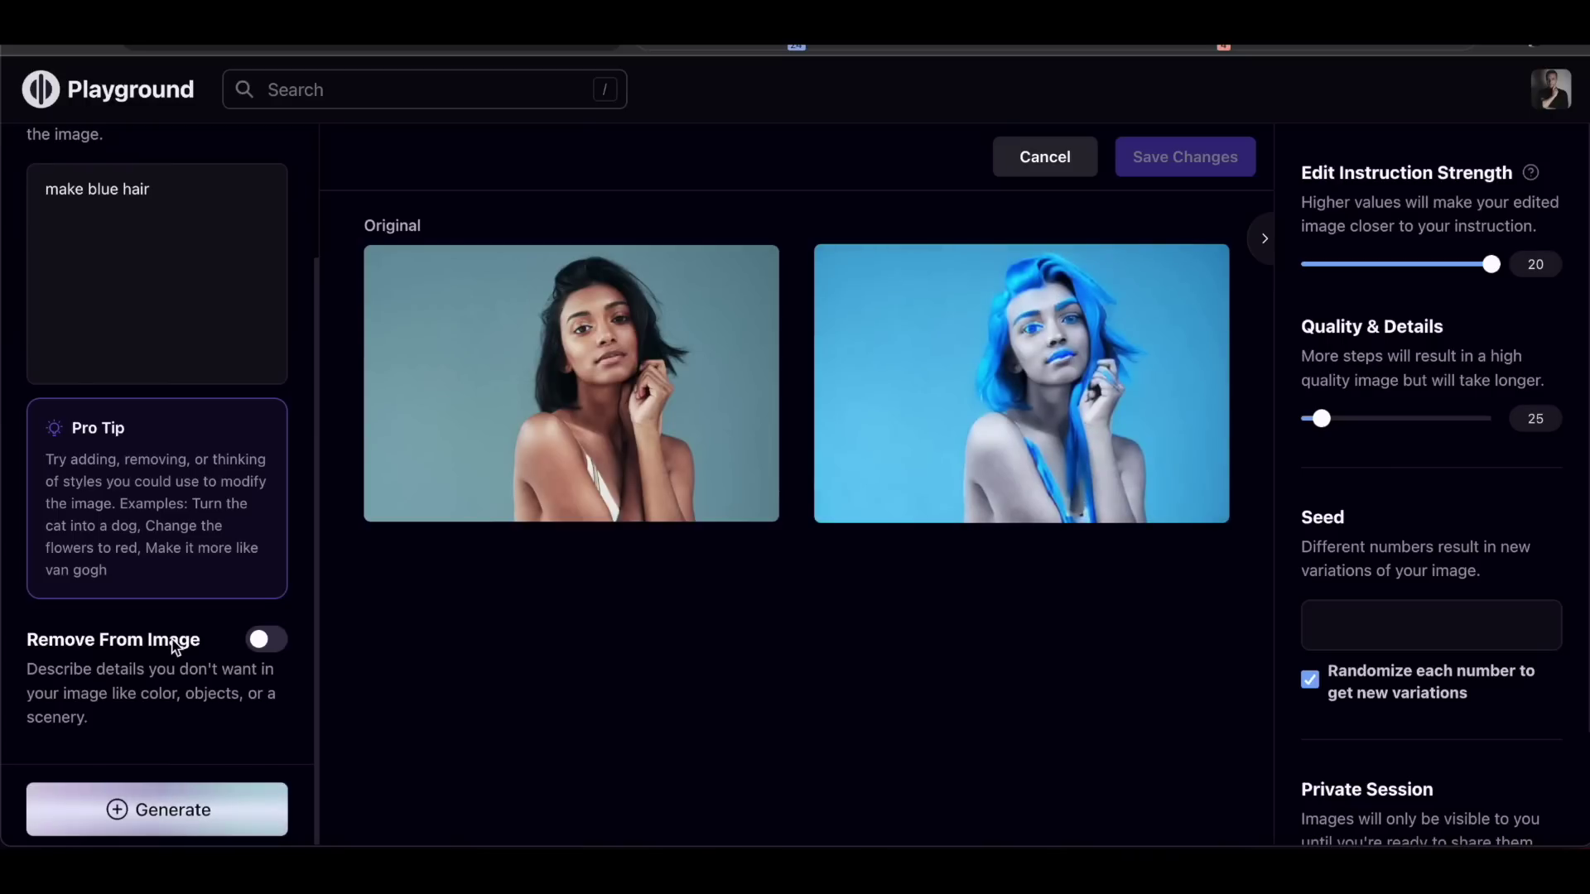
{"action": "mouse_move", "coordinate": [1072, 346]}
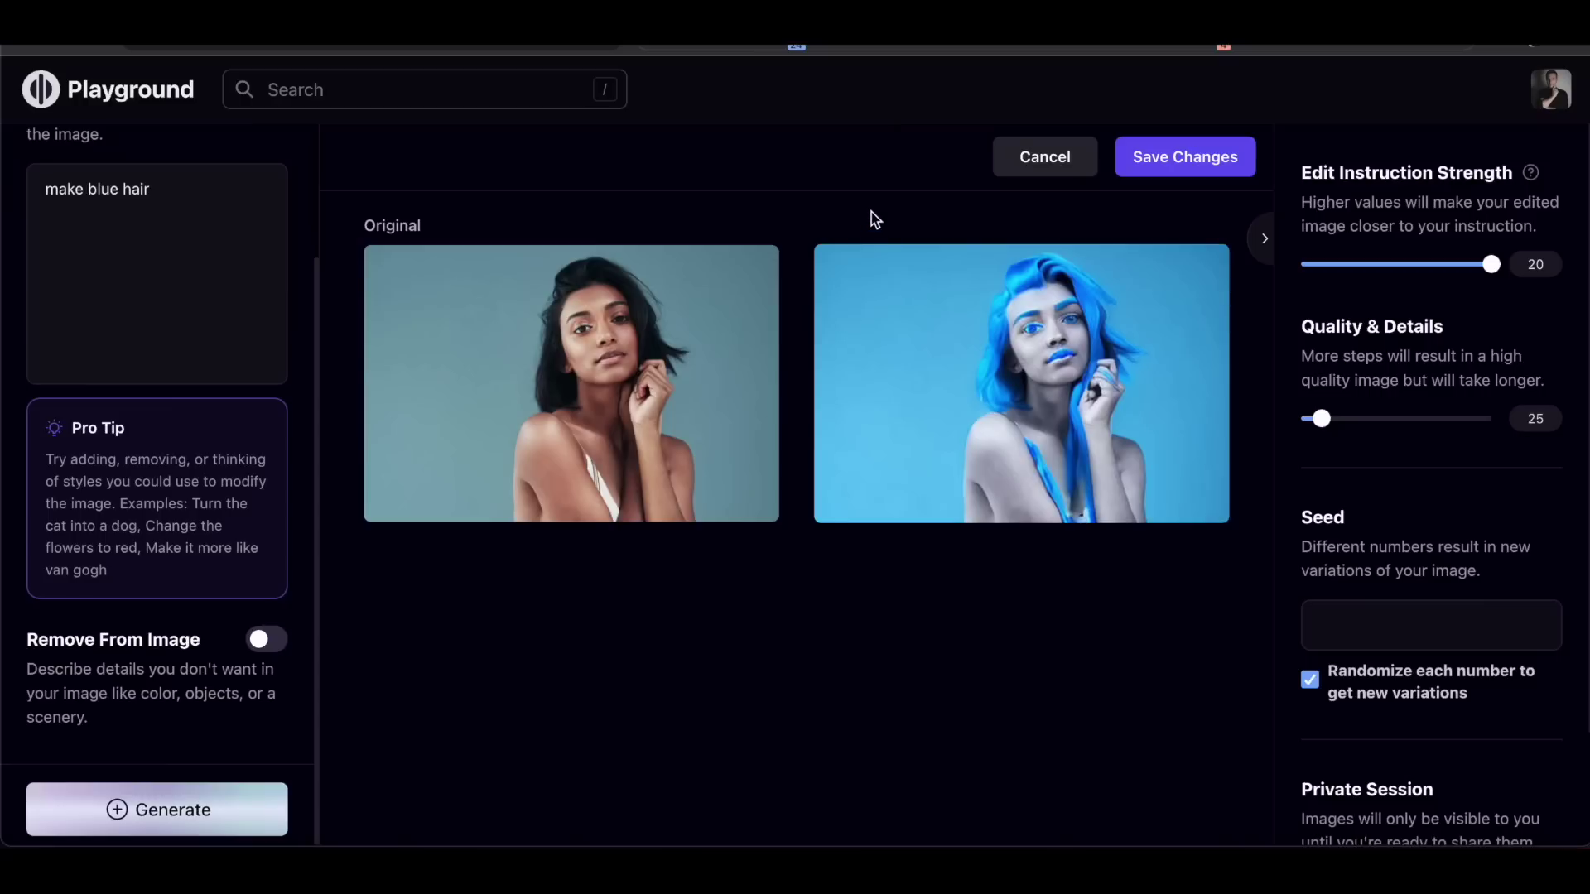
Regenerate the blue-hair portrait with the edit instruction strength at 5.25 and again at 2.25
{"action": "left_click_drag", "start_coordinate": [1479, 257], "coordinate": [1353, 269]}
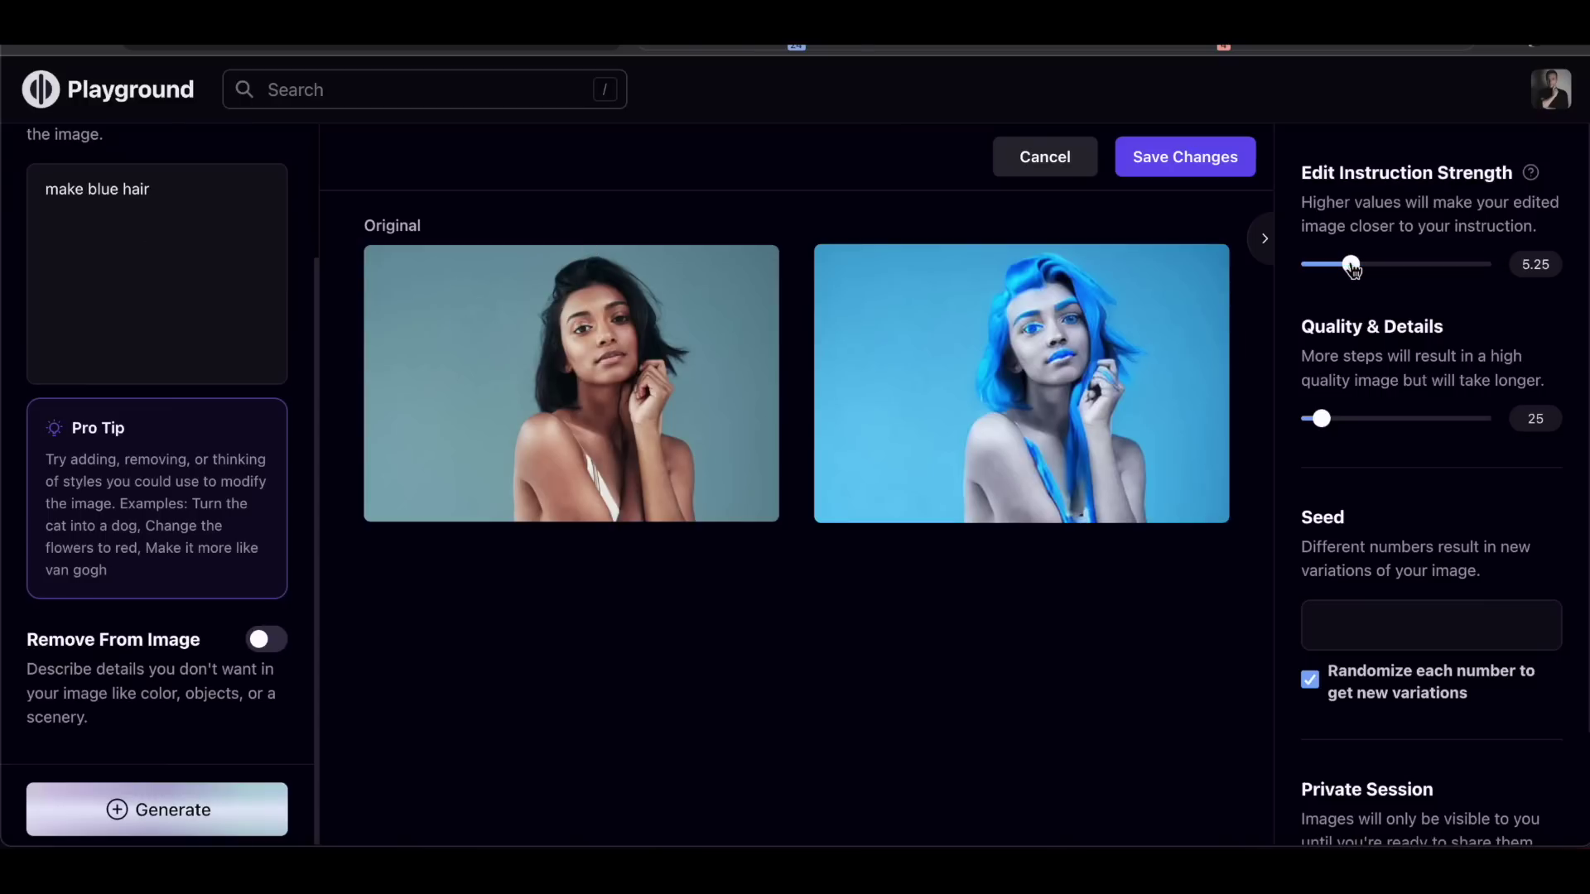
{"action": "left_click", "coordinate": [189, 815]}
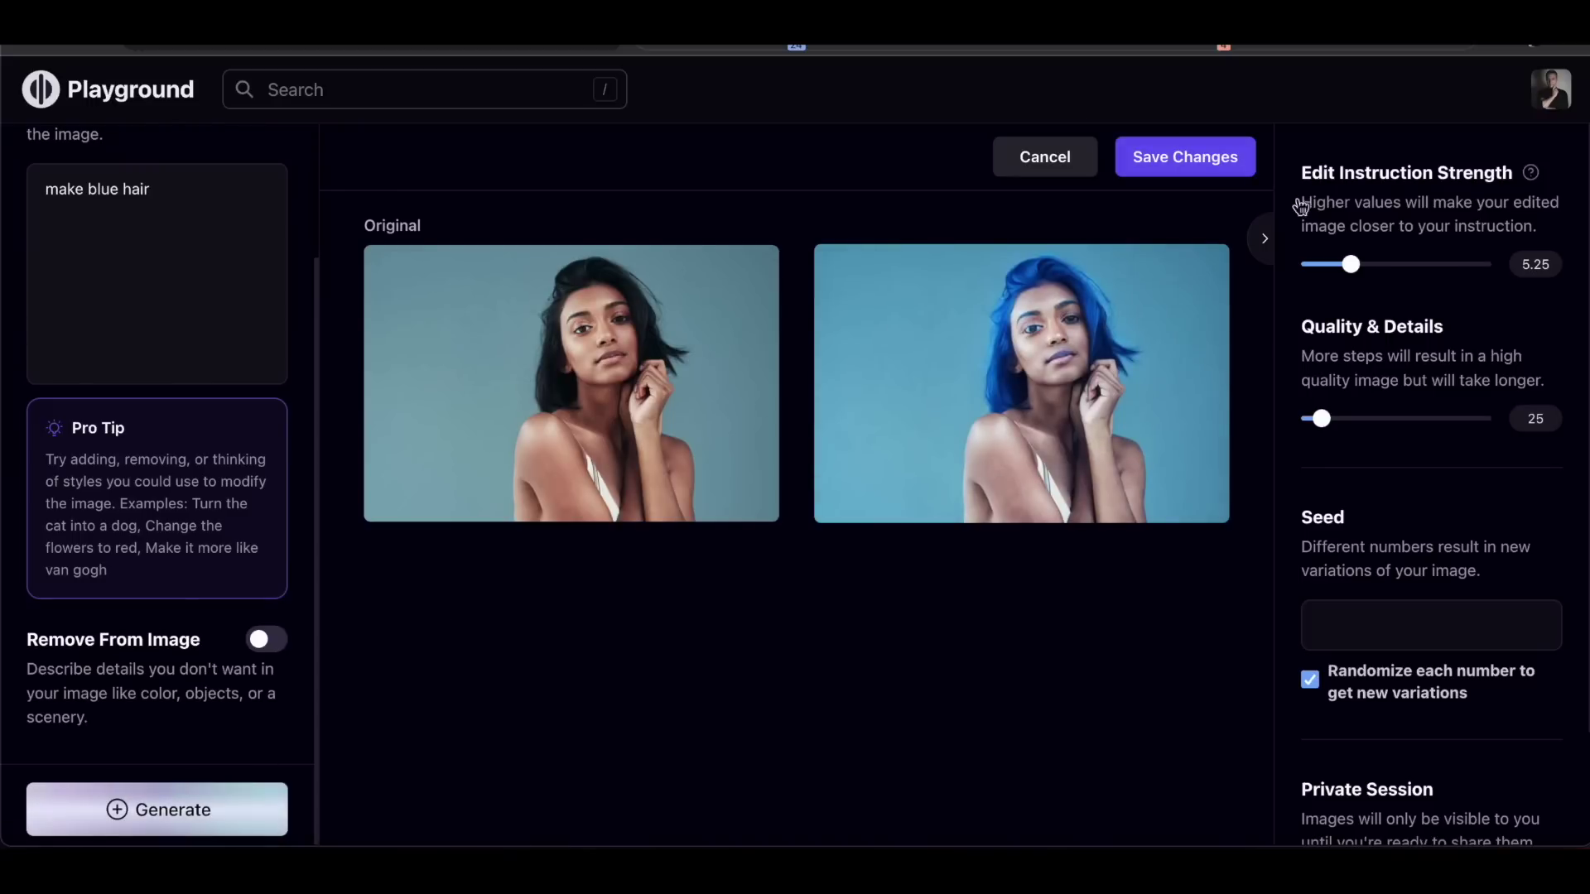
{"action": "left_click_drag", "start_coordinate": [1342, 277], "coordinate": [1320, 276]}
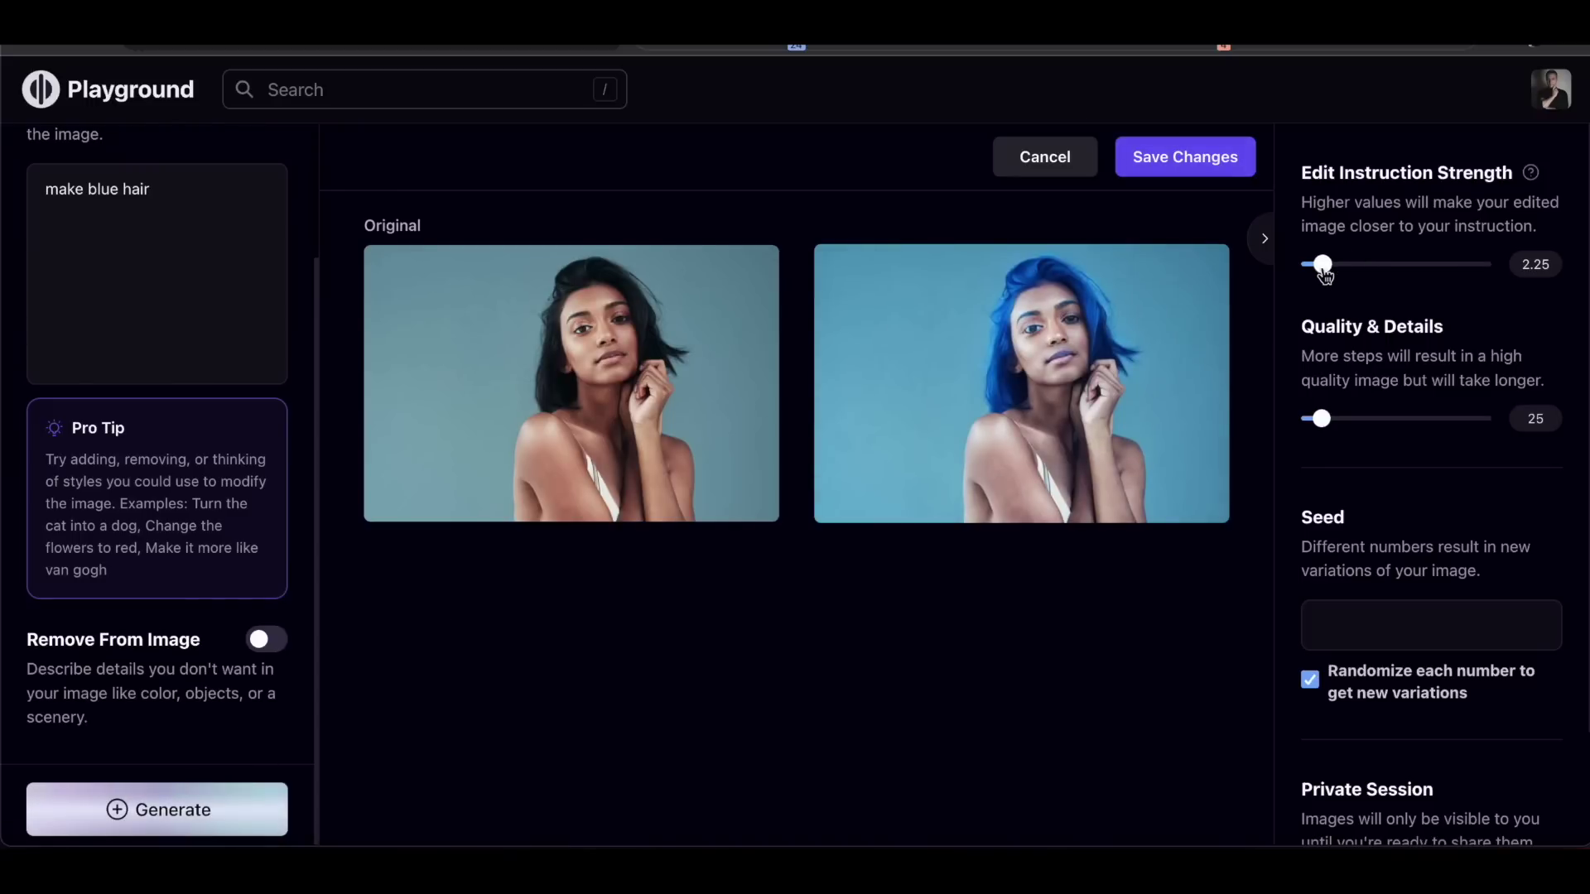
{"action": "left_click", "coordinate": [155, 808]}
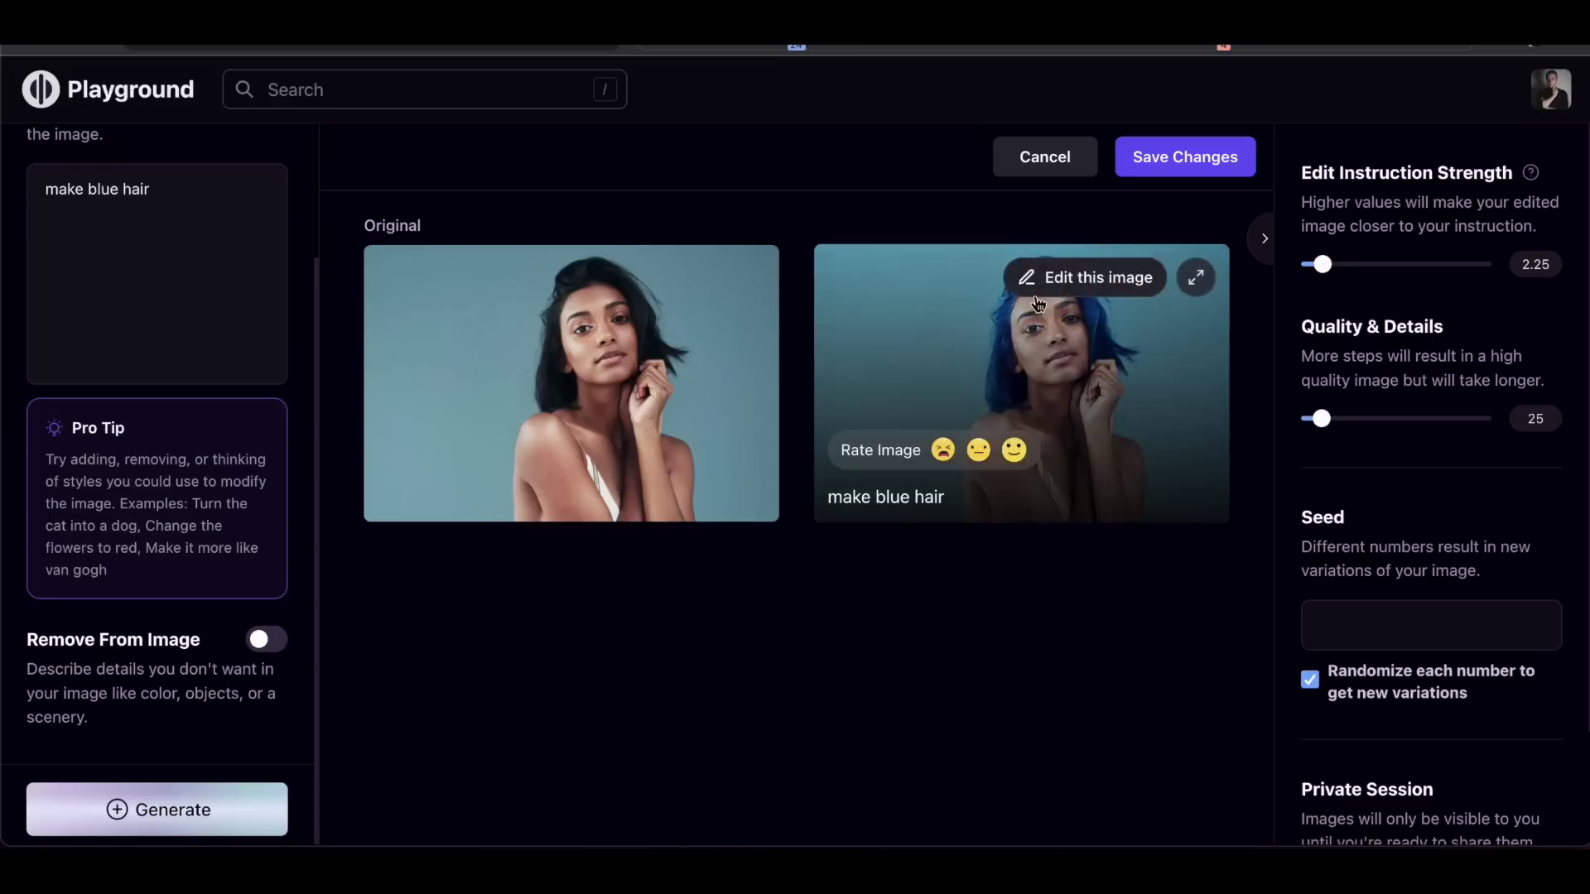
Generate the blue-hair portrait at the minimum edit instruction strength of 1, and once more at 2.25
{"action": "left_click_drag", "start_coordinate": [1325, 274], "coordinate": [1315, 273]}
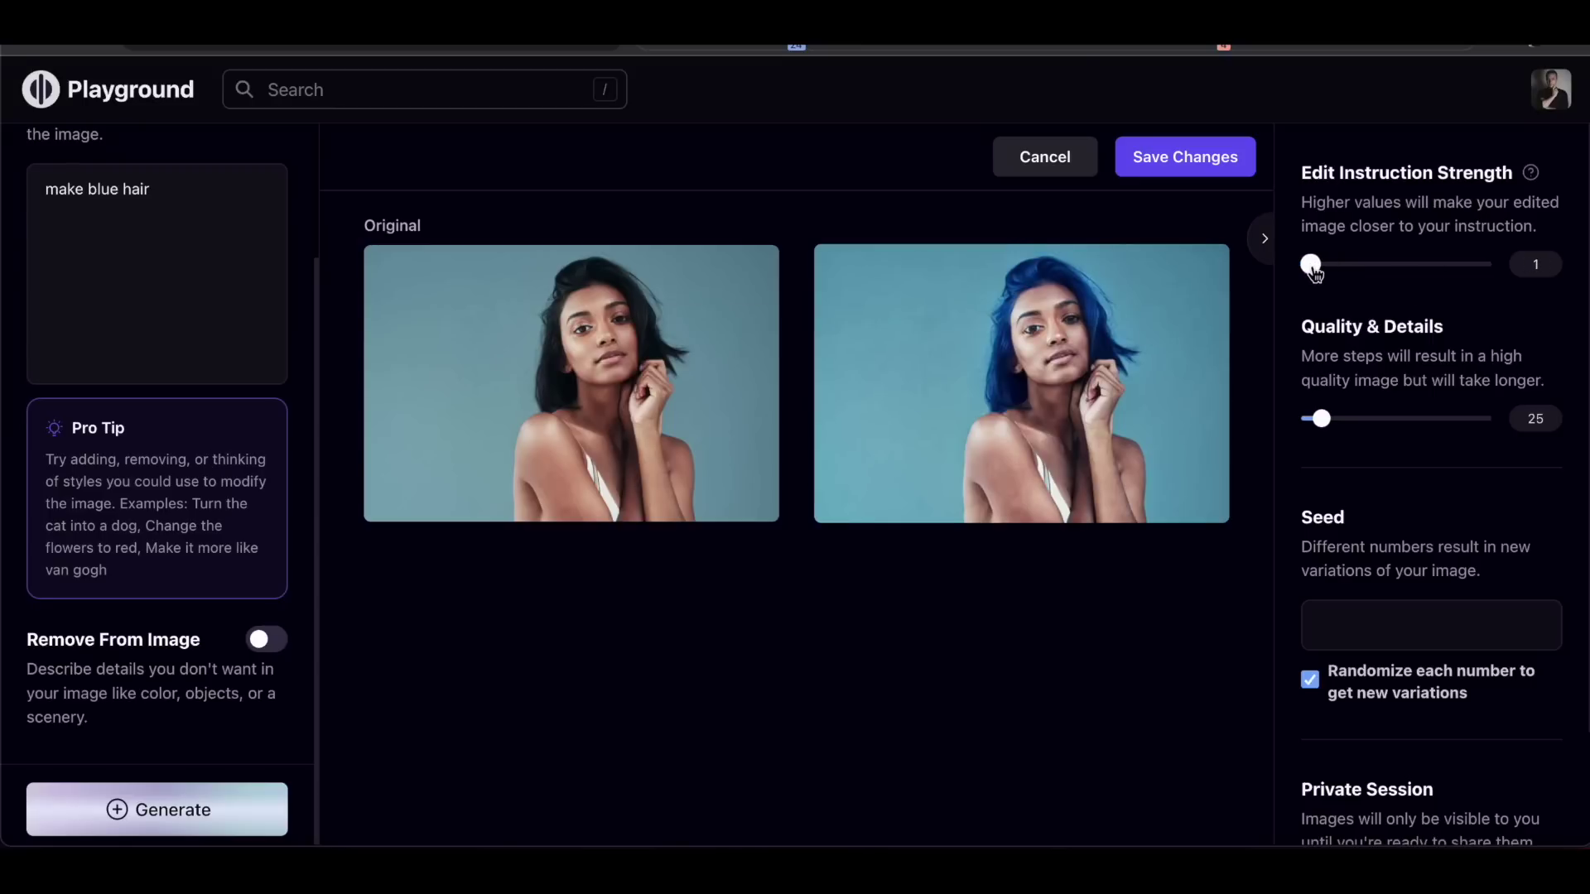
{"action": "left_click", "coordinate": [152, 808]}
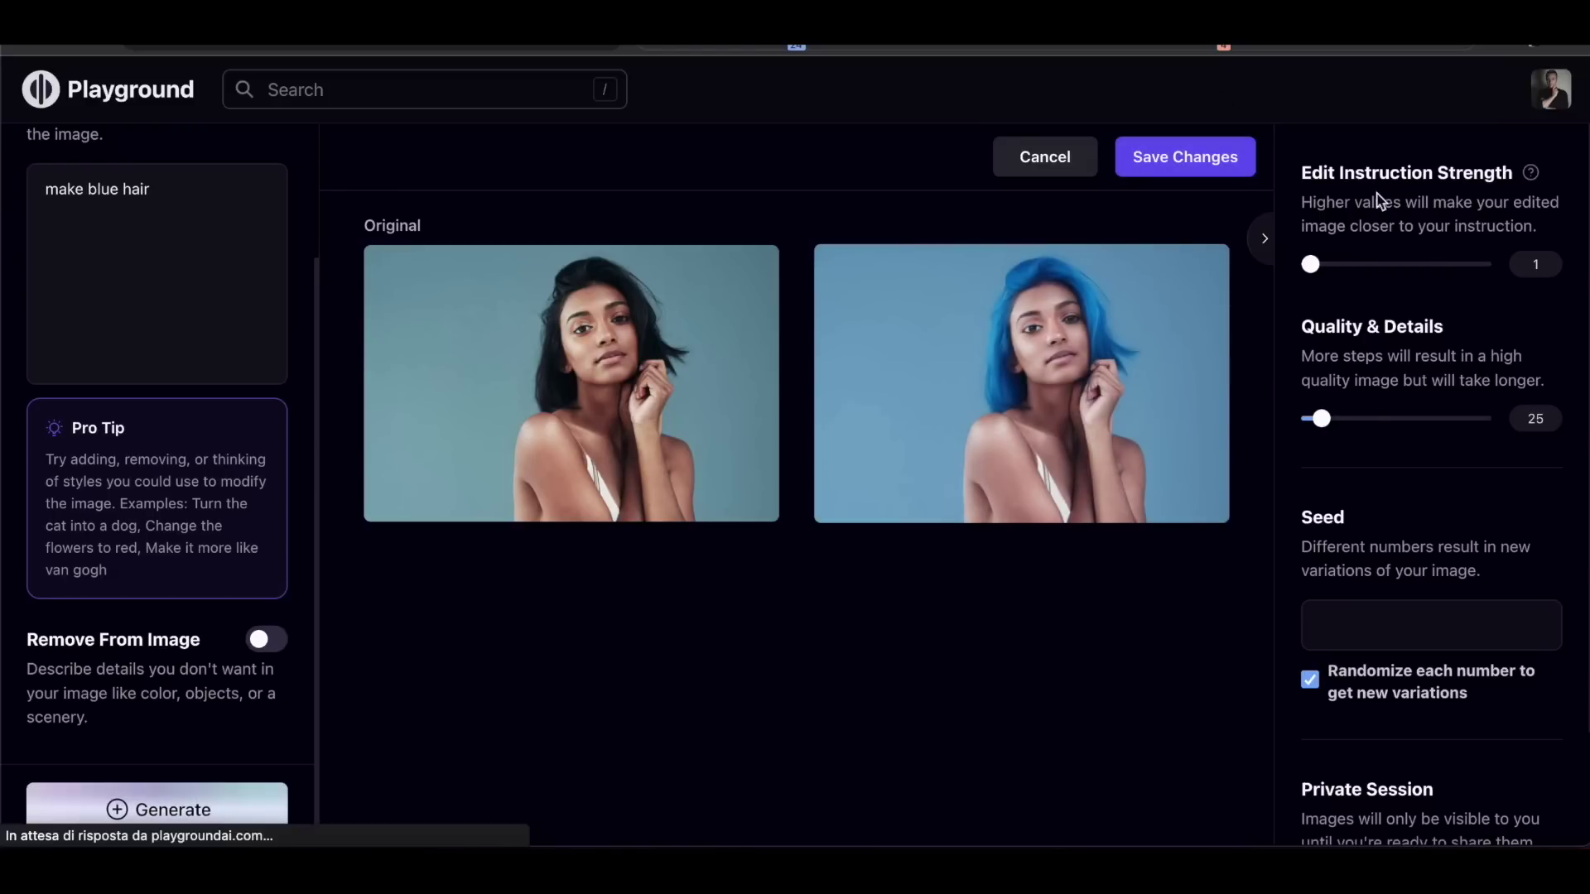
{"action": "left_click_drag", "start_coordinate": [1314, 265], "coordinate": [1322, 265]}
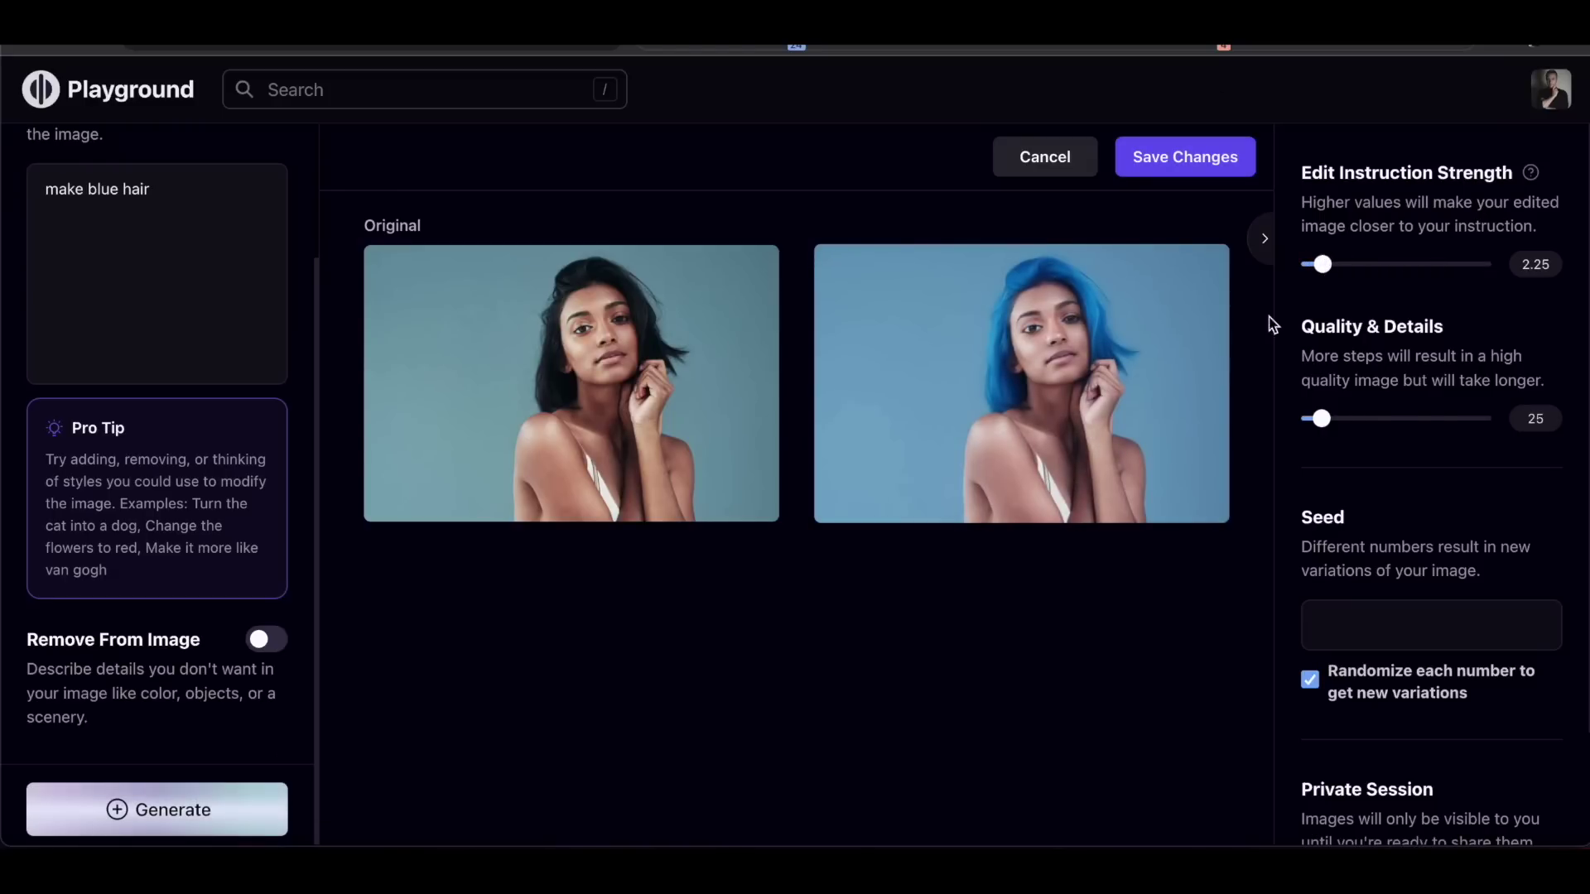
{"action": "left_click", "coordinate": [170, 807]}
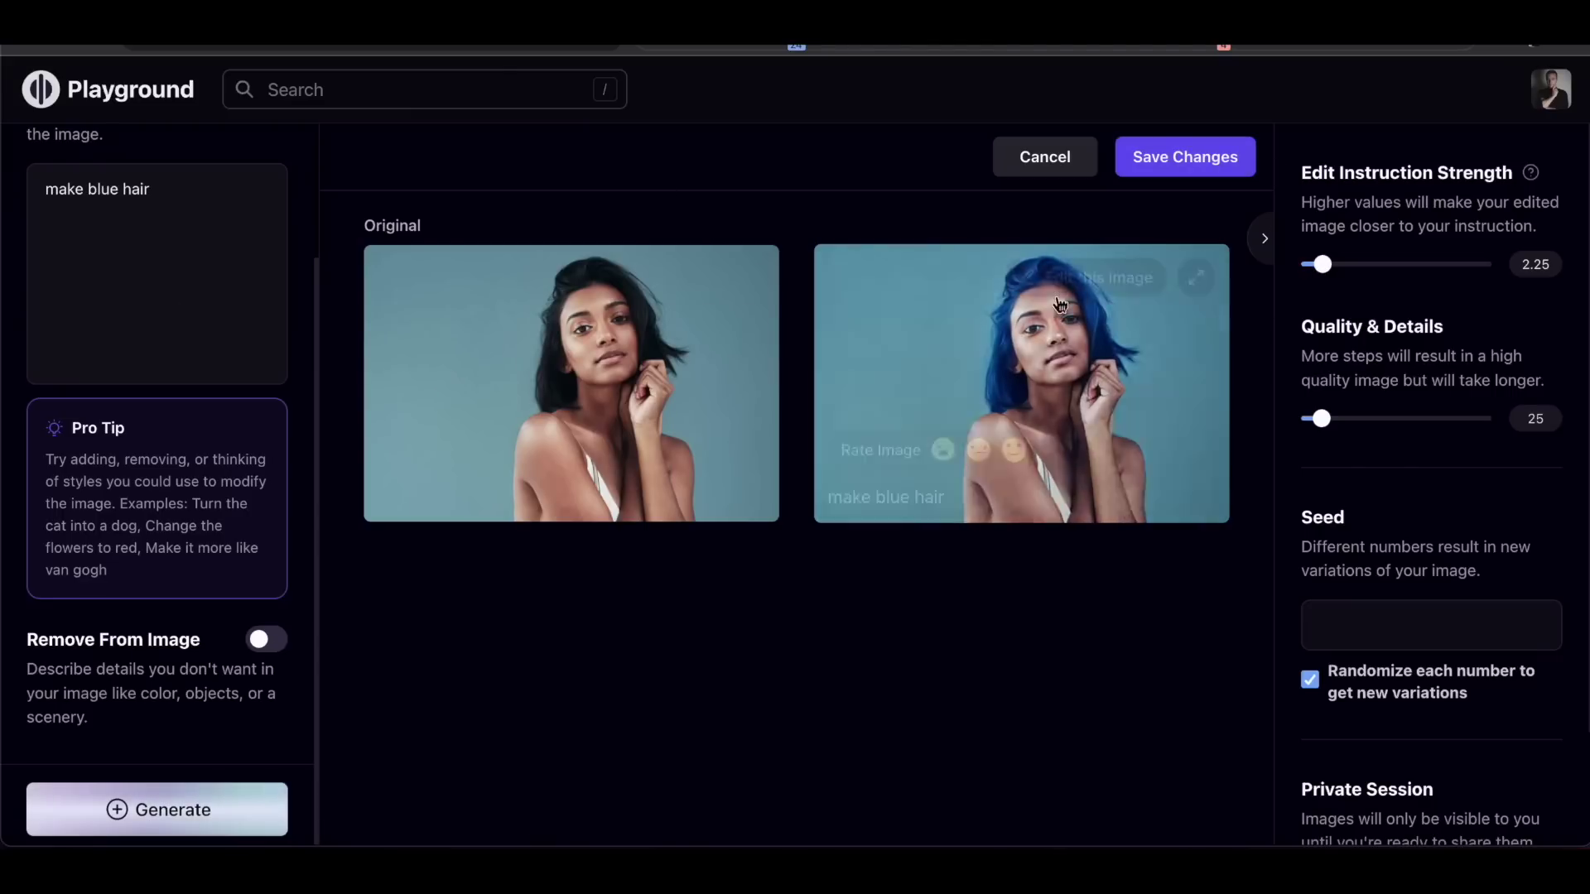
Try to generate an edit of the dark-haired portrait with the instruction "make the model black"
{"action": "key", "text": "super+a"}
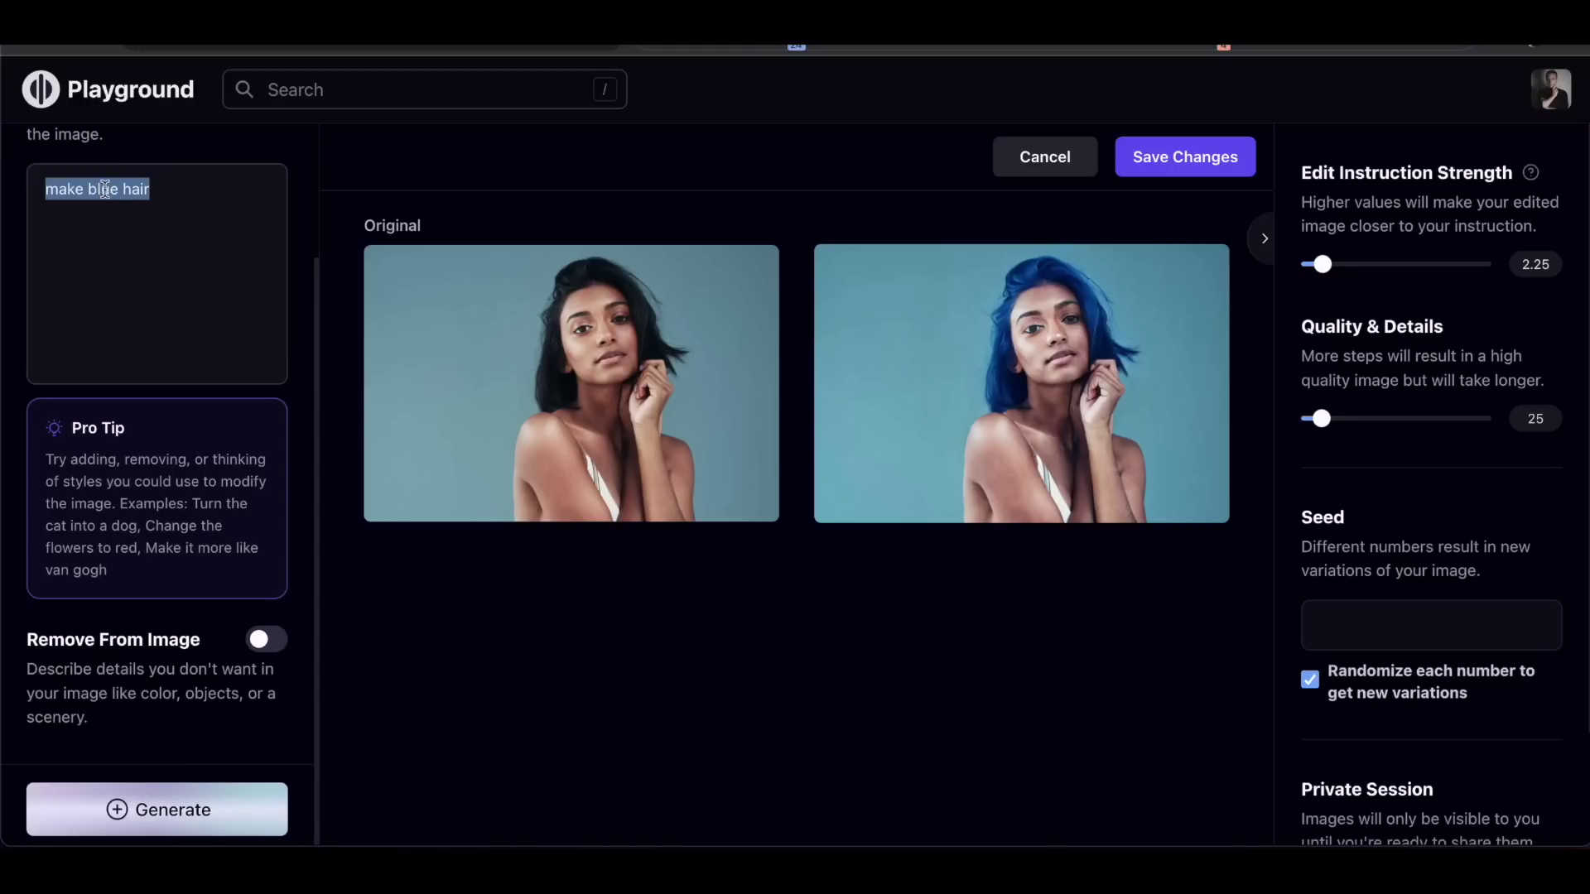
{"action": "key", "text": "super+m"}
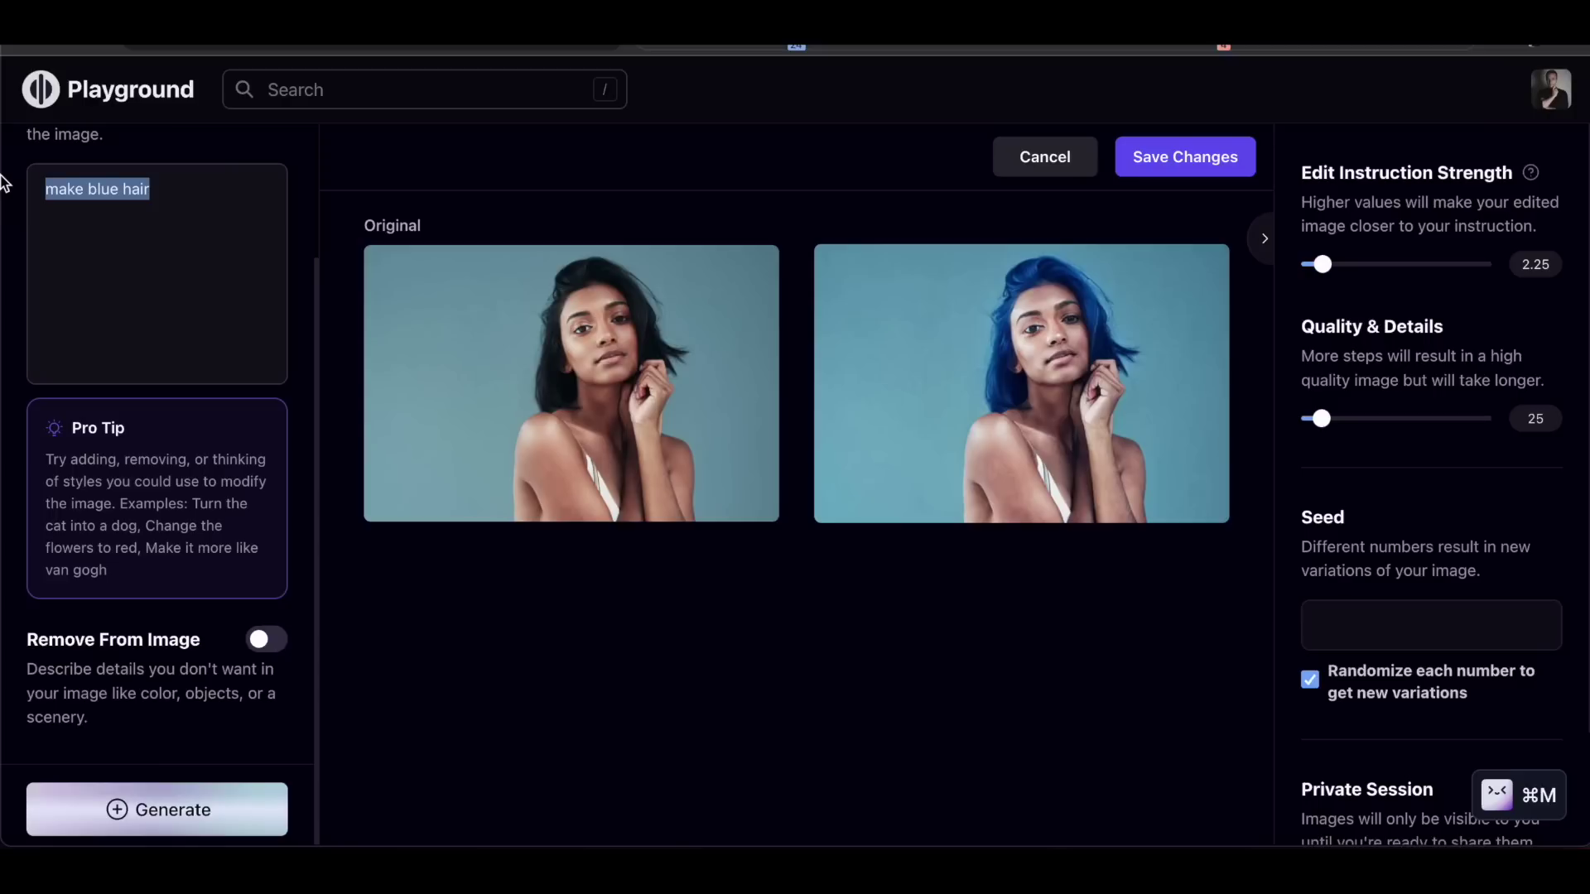
{"action": "type", "text": "make it"}
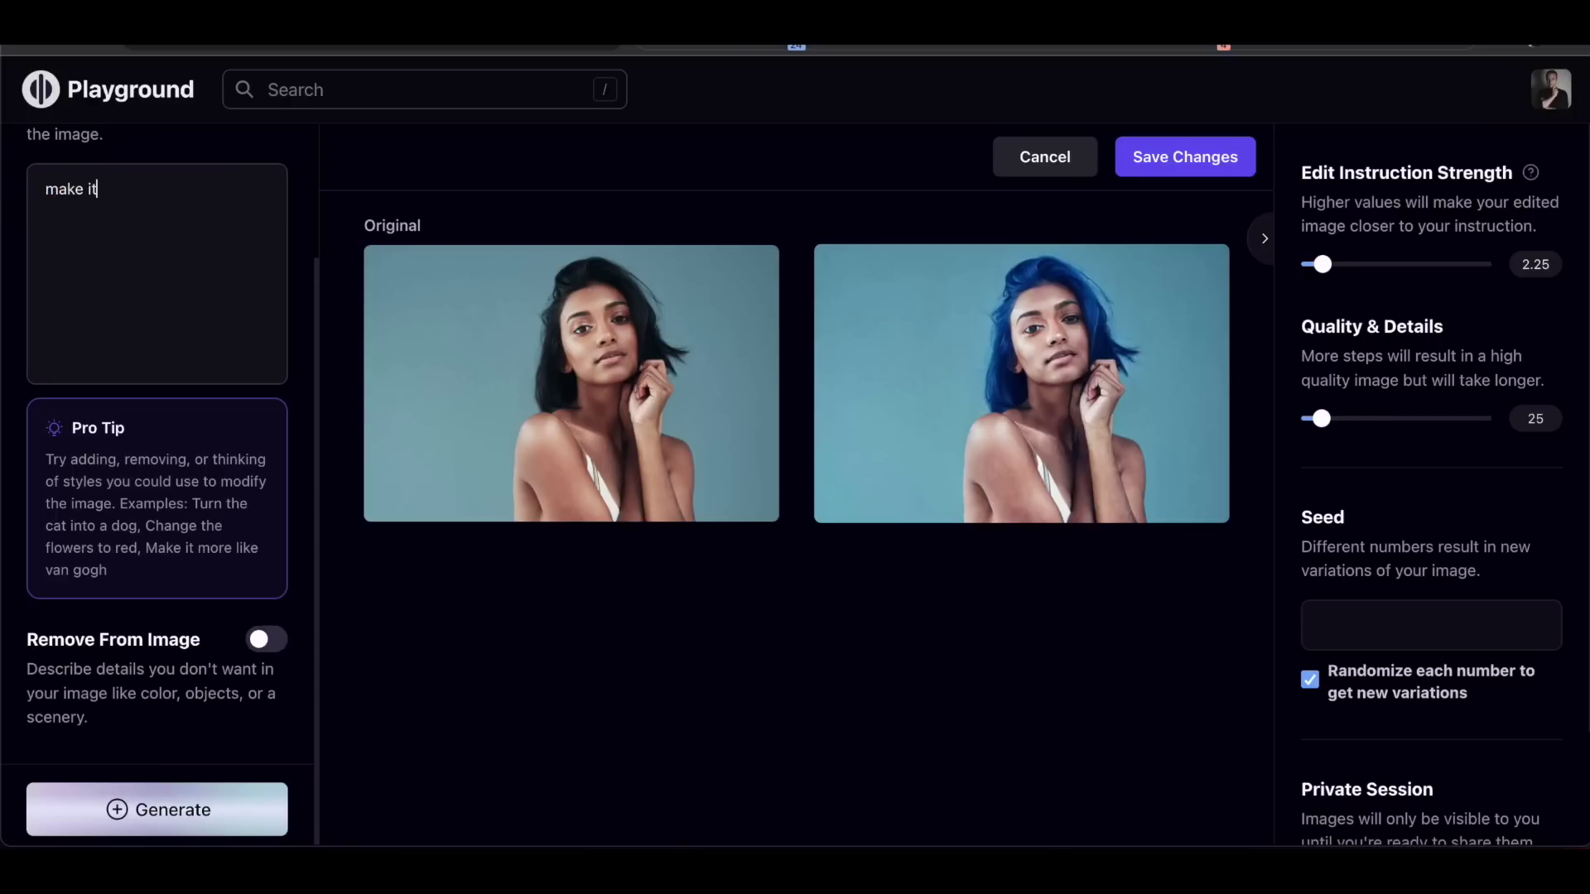
{"action": "key", "text": "super+a"}
{"action": "type", "text": "mak"}
{"action": "left_click", "coordinate": [213, 812]}
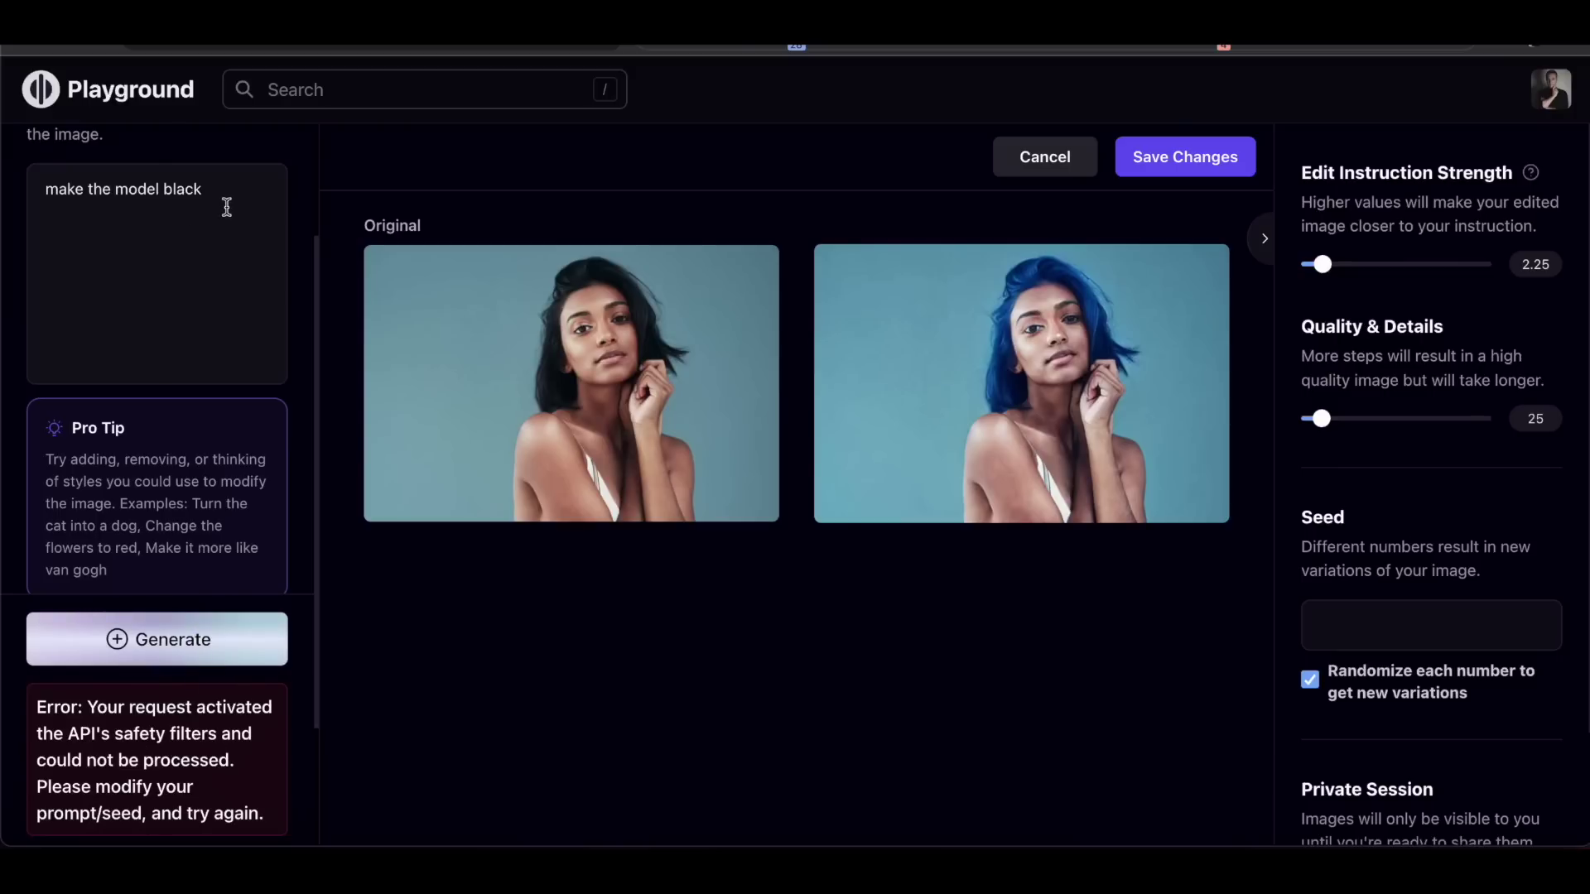
Try to generate an edit of the portrait with the instruction "make it sad"
{"action": "left_click_drag", "start_coordinate": [226, 207], "coordinate": [36, 177]}
{"action": "key", "text": "super+m"}
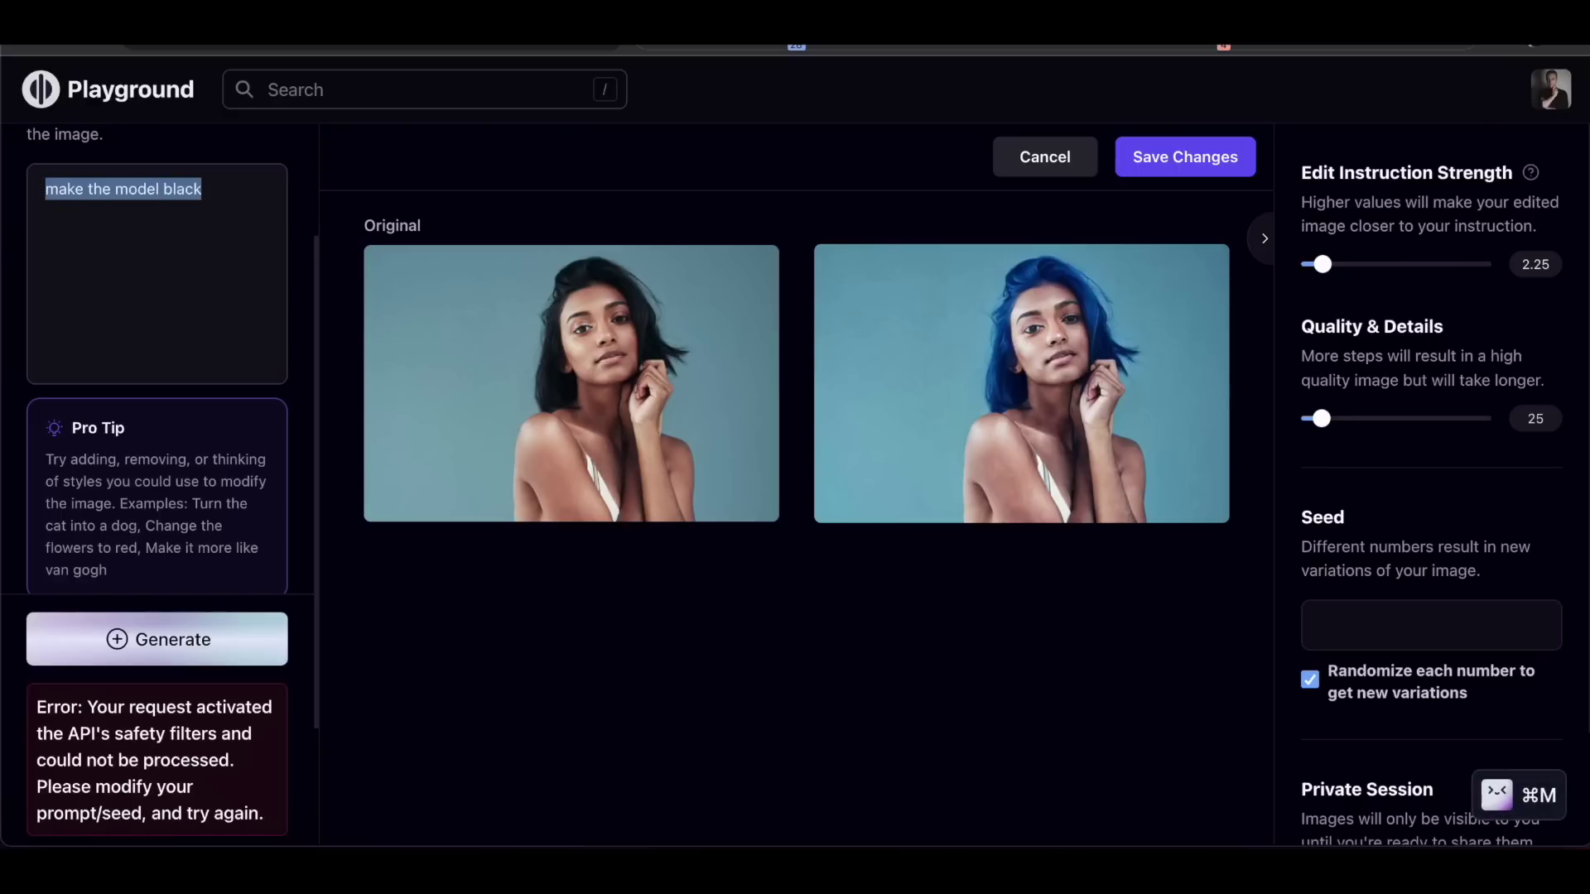
{"action": "type", "text": "make it sad"}
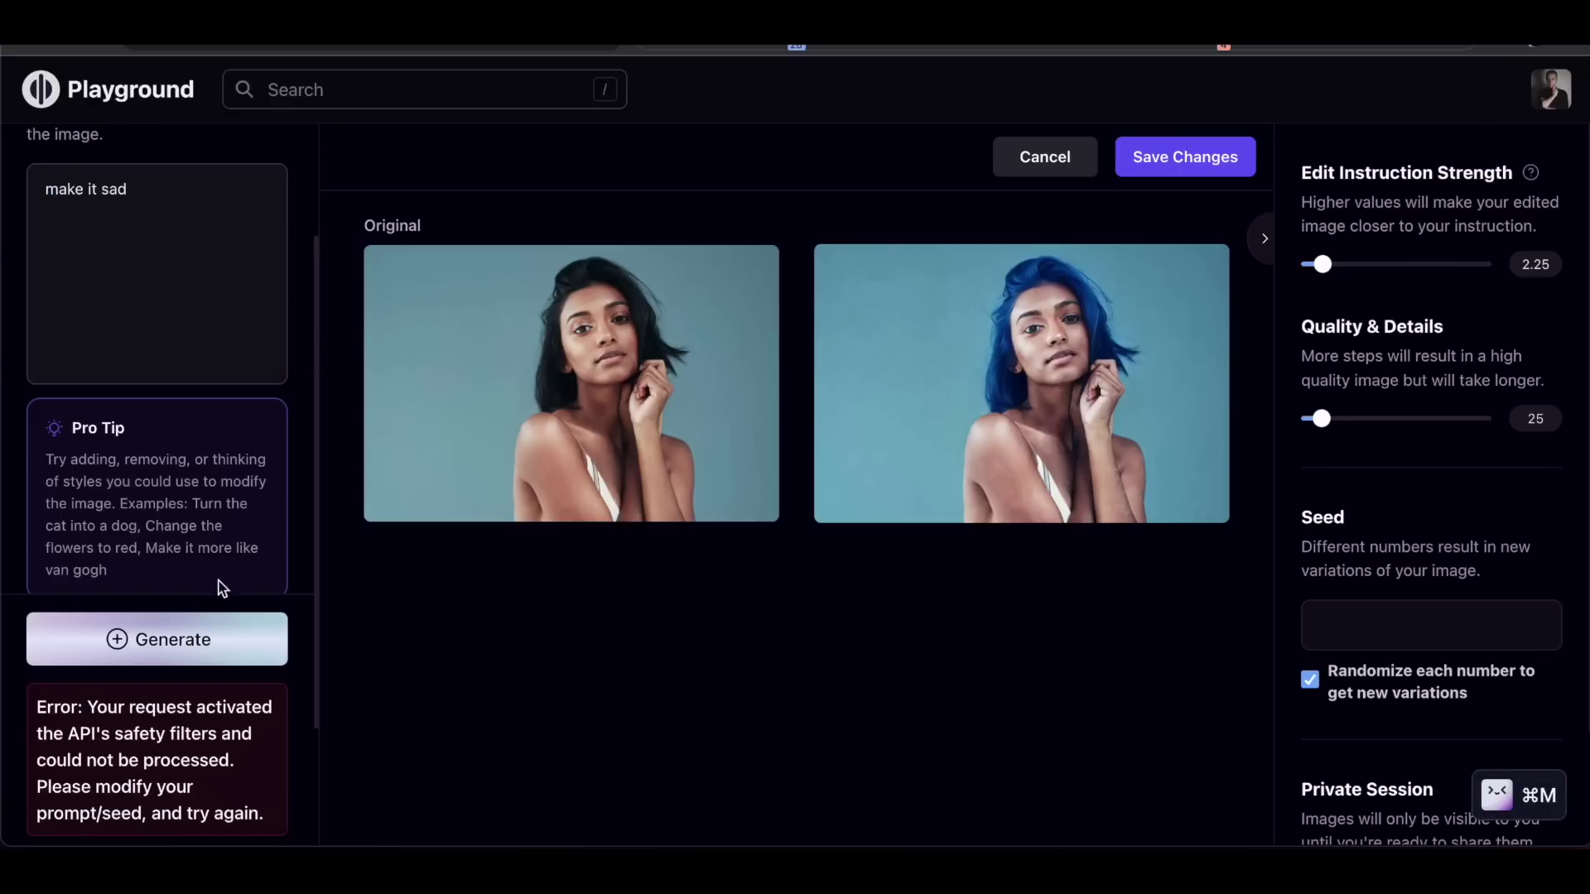
{"action": "left_click", "coordinate": [220, 646]}
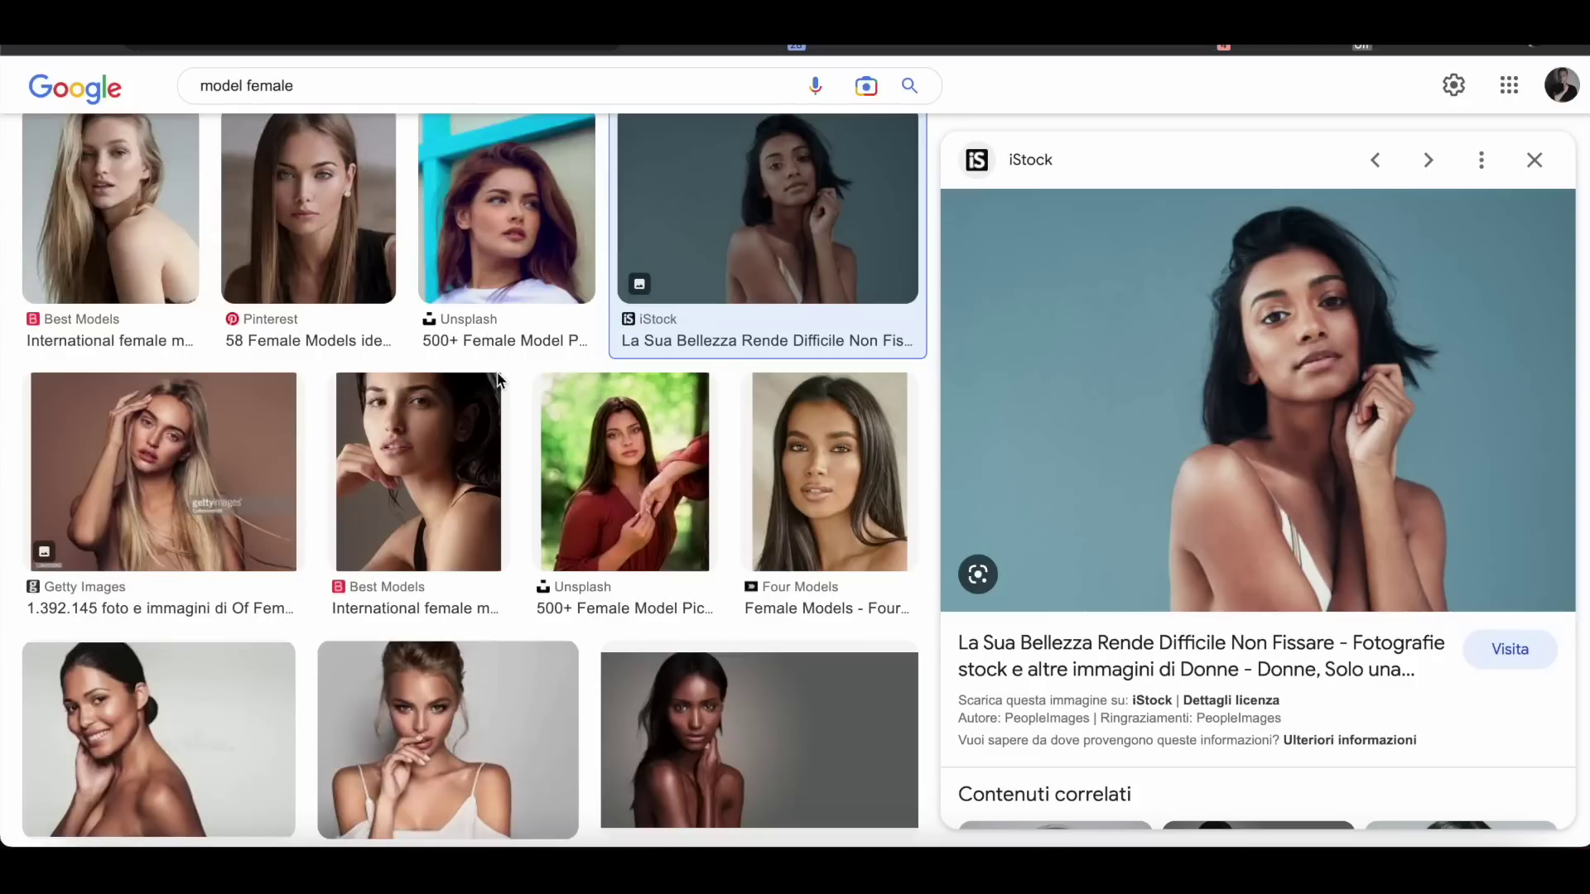
Find the Millie Lewis of Charleston photo of a blonde model in black among the Google image results and save it to the desktop
{"action": "scroll", "coordinate": [497, 379], "scroll_direction": "down", "scroll_amount": 3}
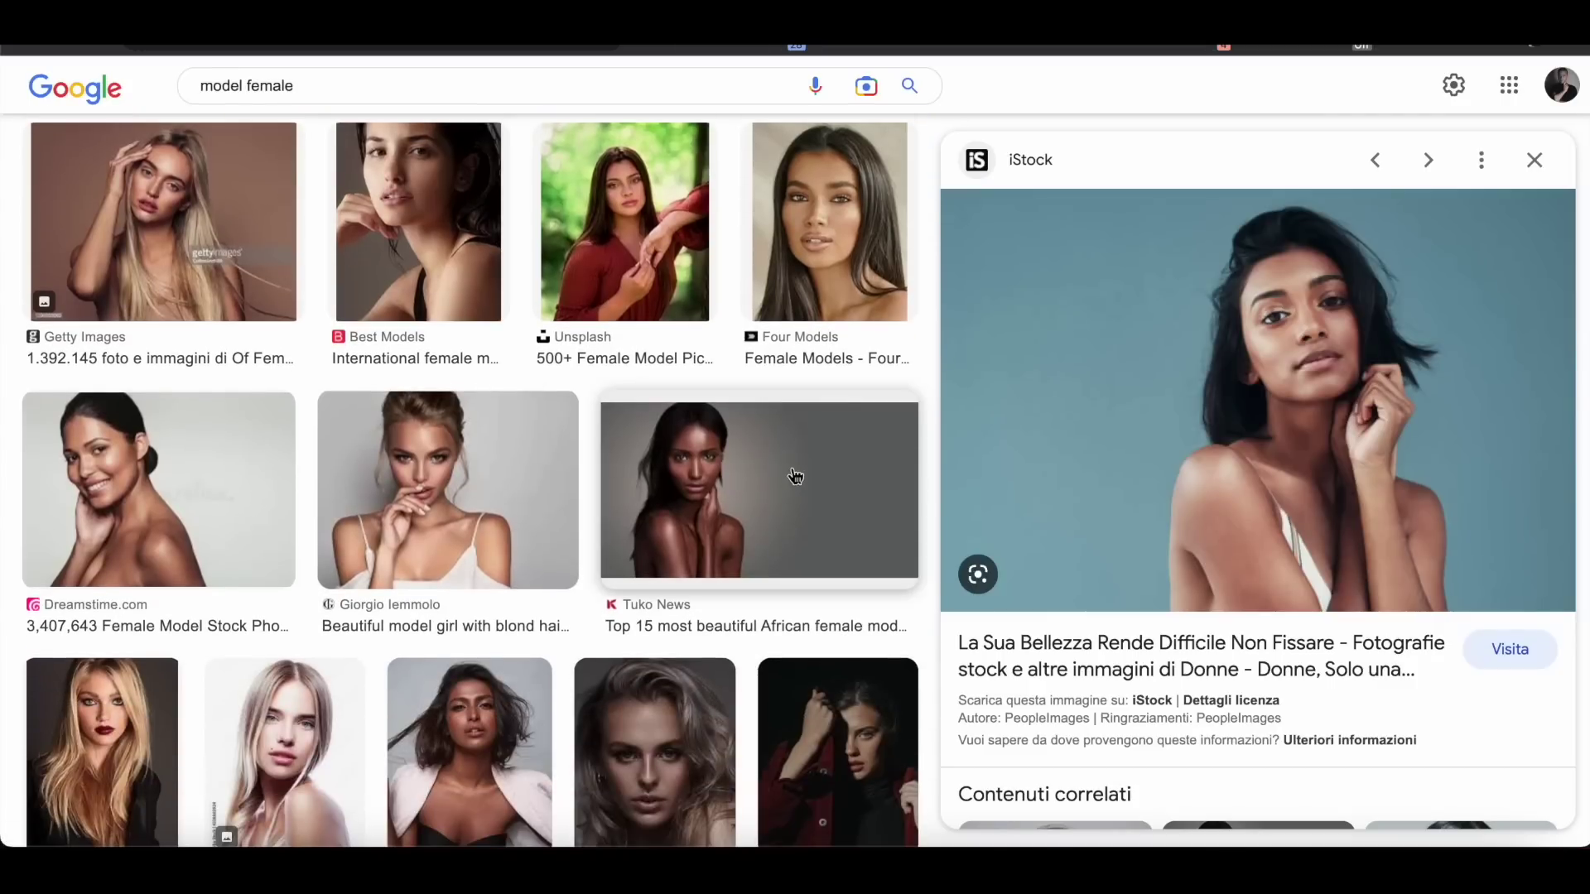
{"action": "scroll", "coordinate": [795, 476], "scroll_direction": "down", "scroll_amount": 4}
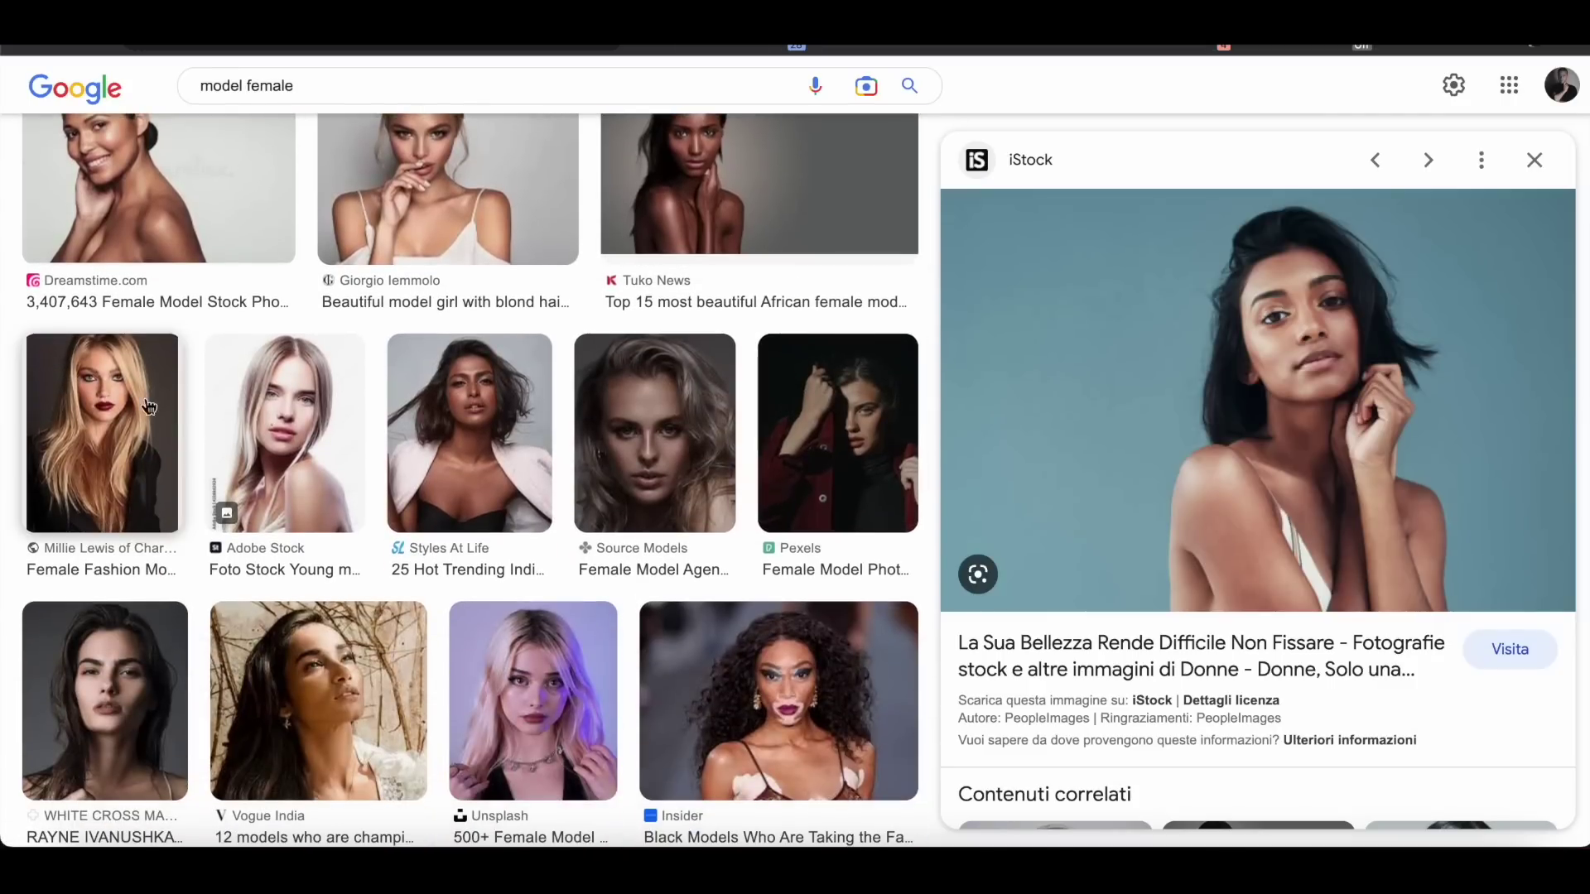
{"action": "left_click", "coordinate": [148, 387]}
{"action": "left_click_drag", "start_coordinate": [147, 387], "coordinate": [107, 838]}
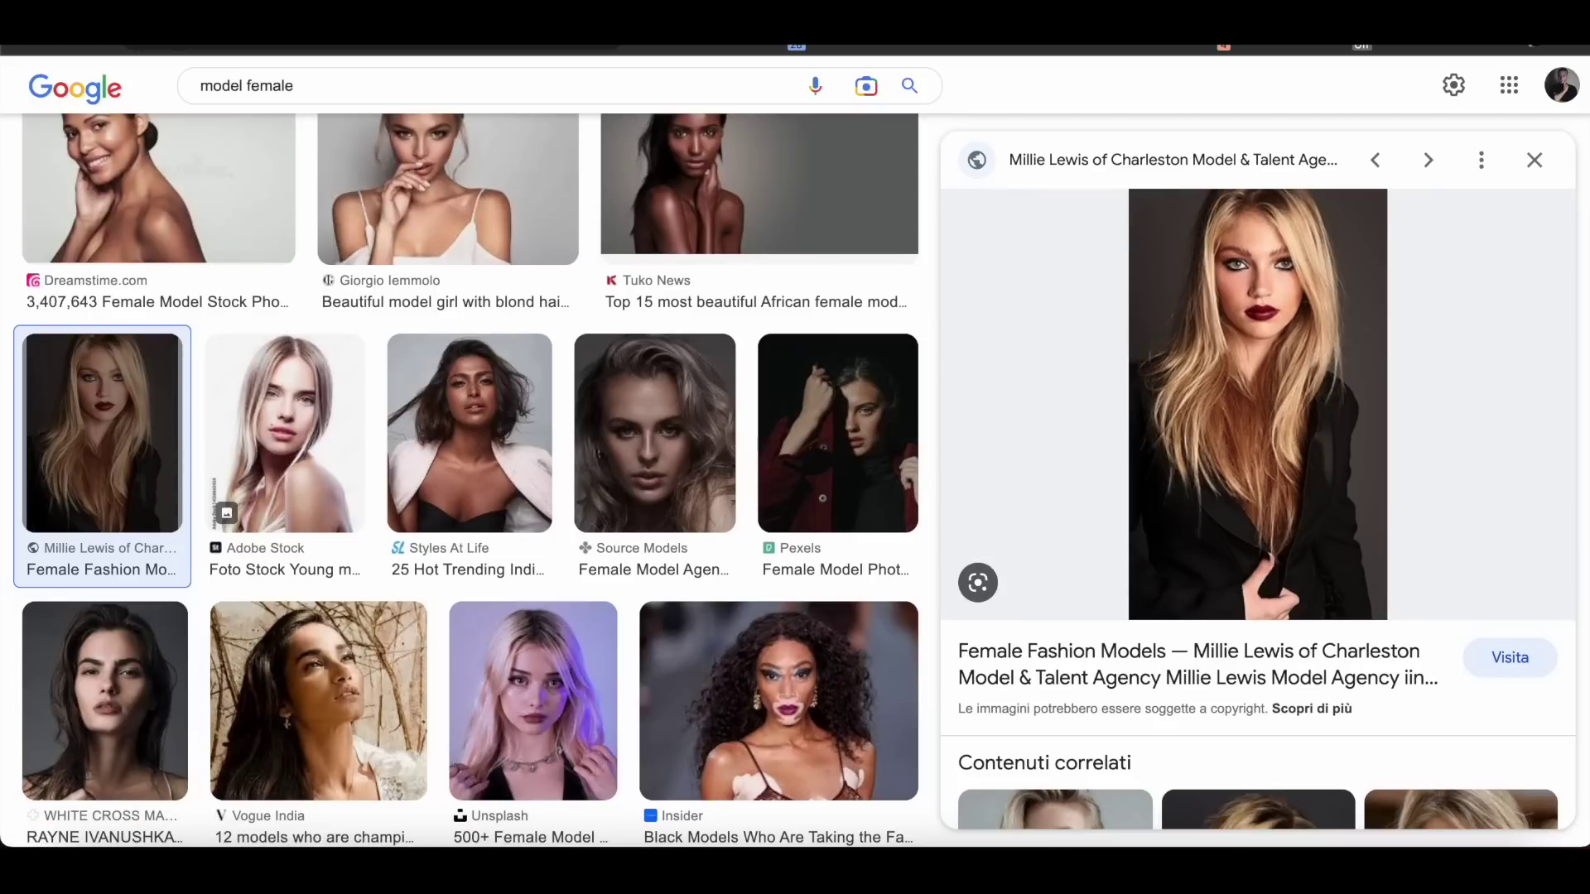
Switch back to Playground, discard the current portrait edit and import KalliD7.jpg from the desktop for editing
{"action": "key", "text": "ctrl+Tab"}
{"action": "key", "text": "ctrl+Tab"}
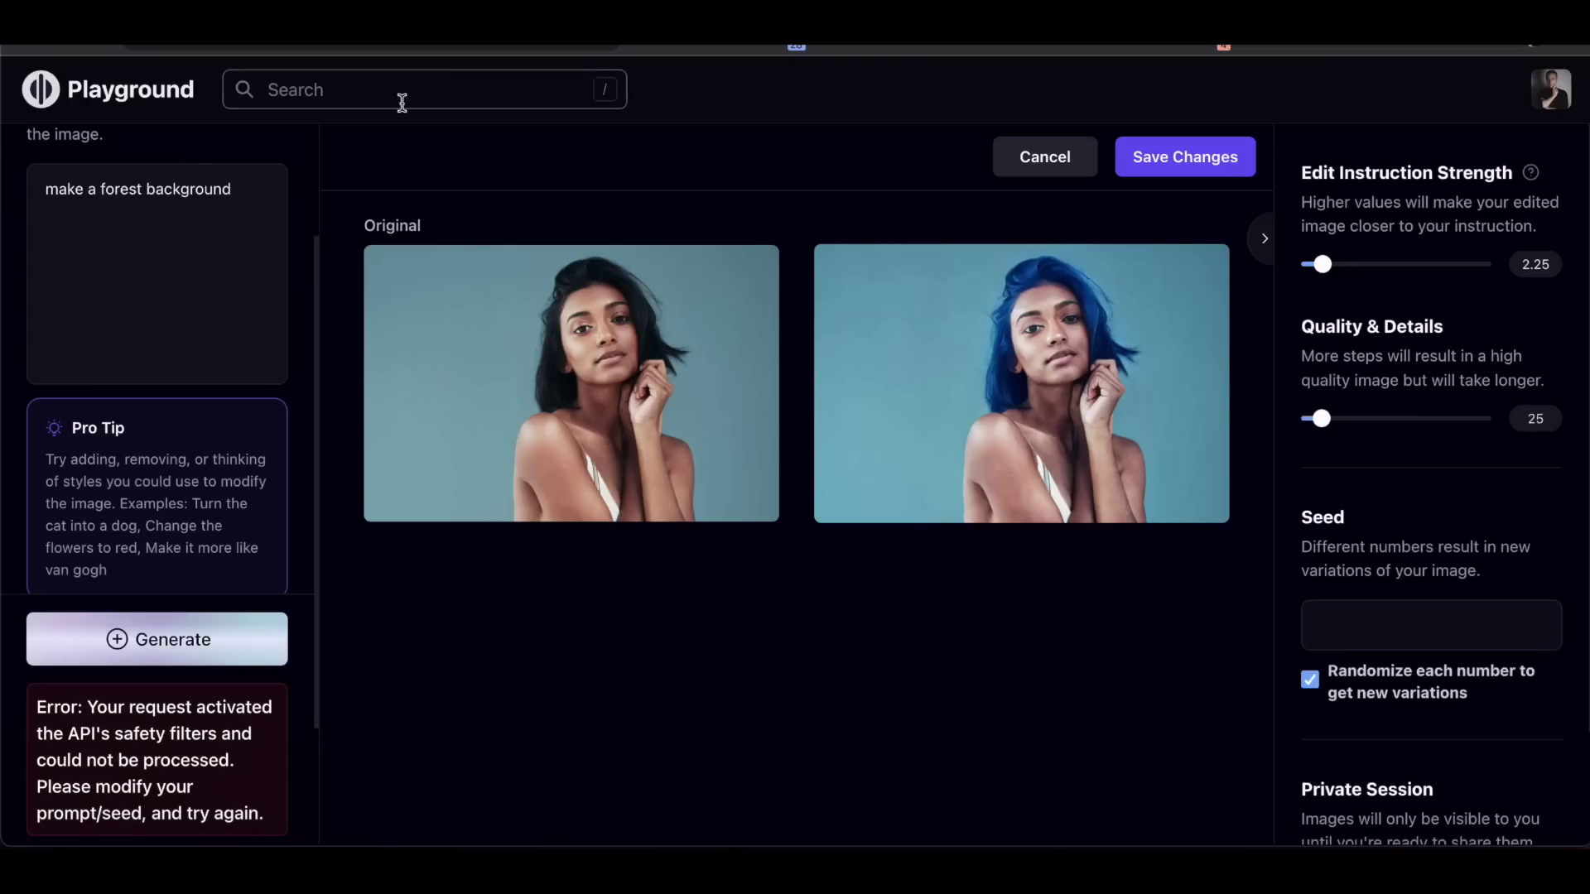
{"action": "left_click", "coordinate": [1044, 158]}
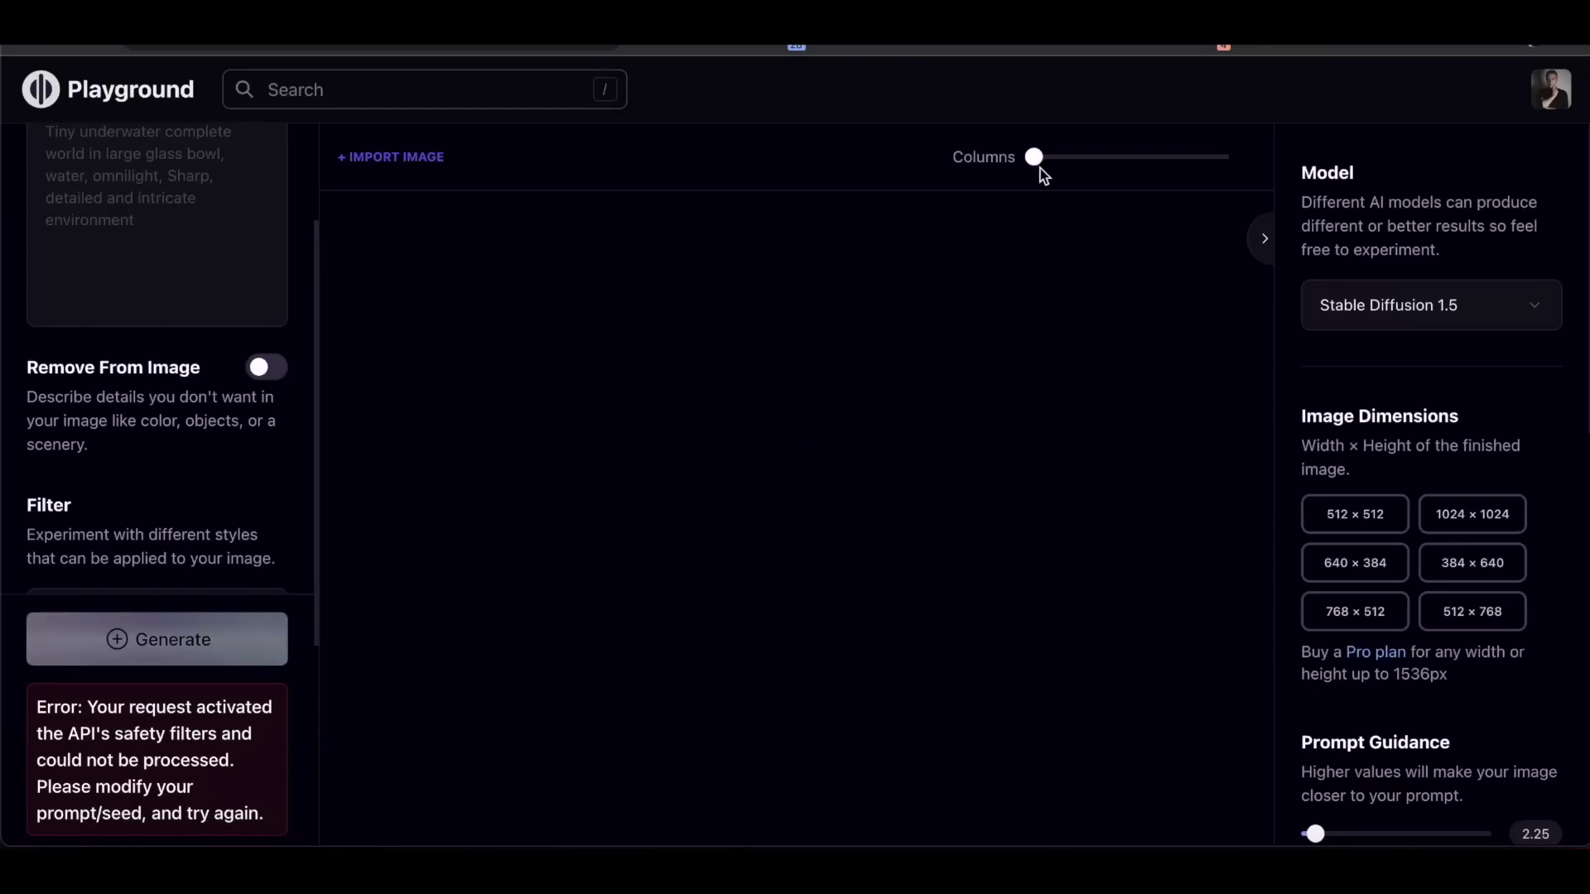
{"action": "left_click", "coordinate": [423, 164]}
{"action": "left_click", "coordinate": [617, 284]}
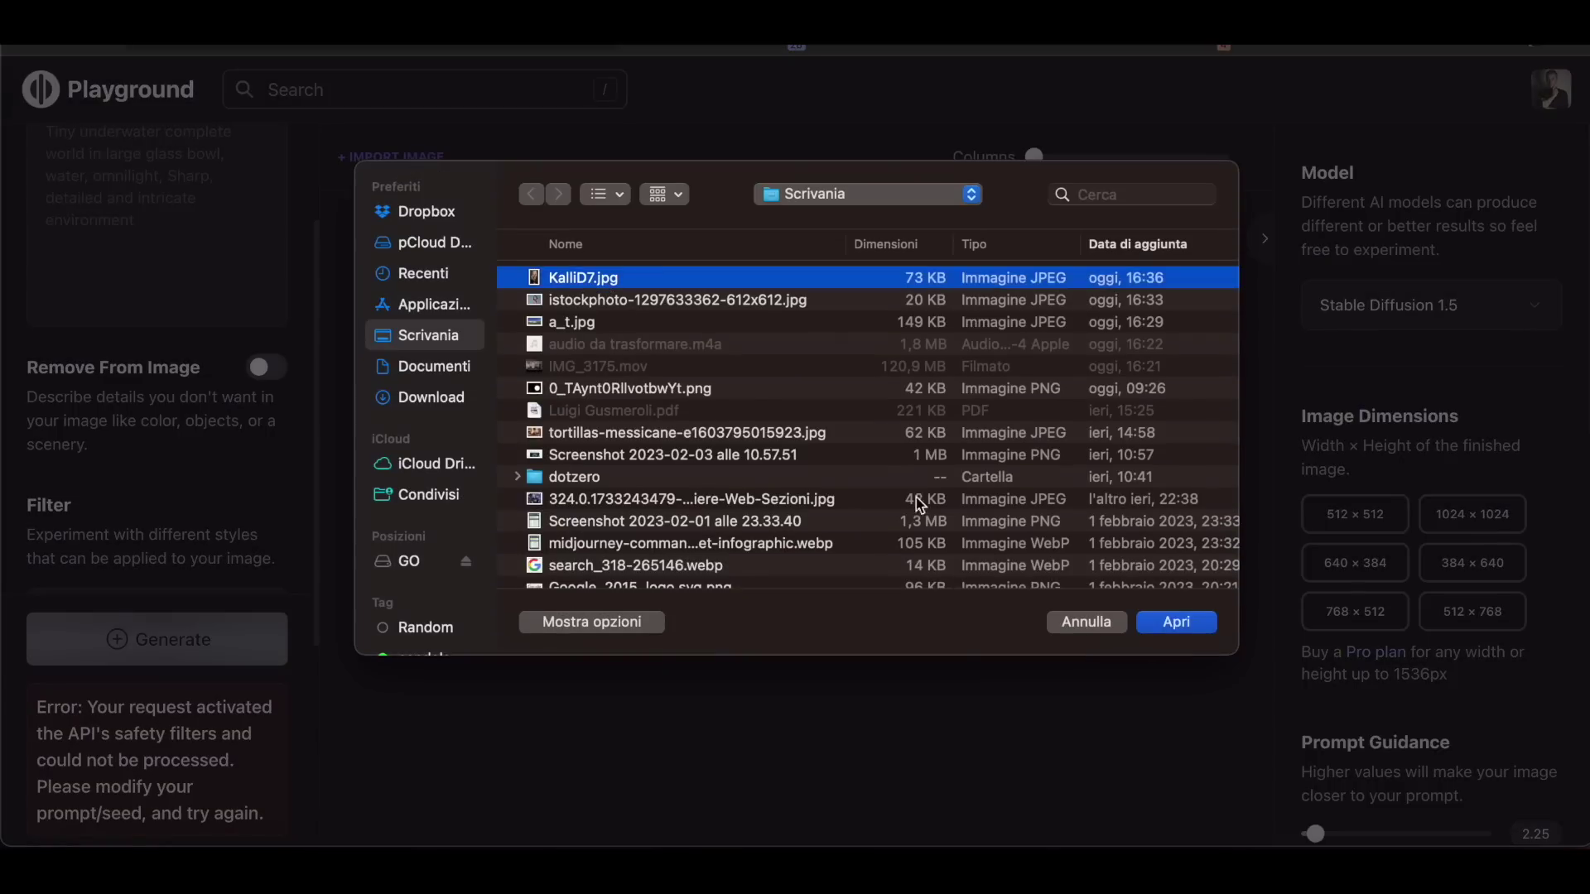
{"action": "left_click", "coordinate": [1174, 624]}
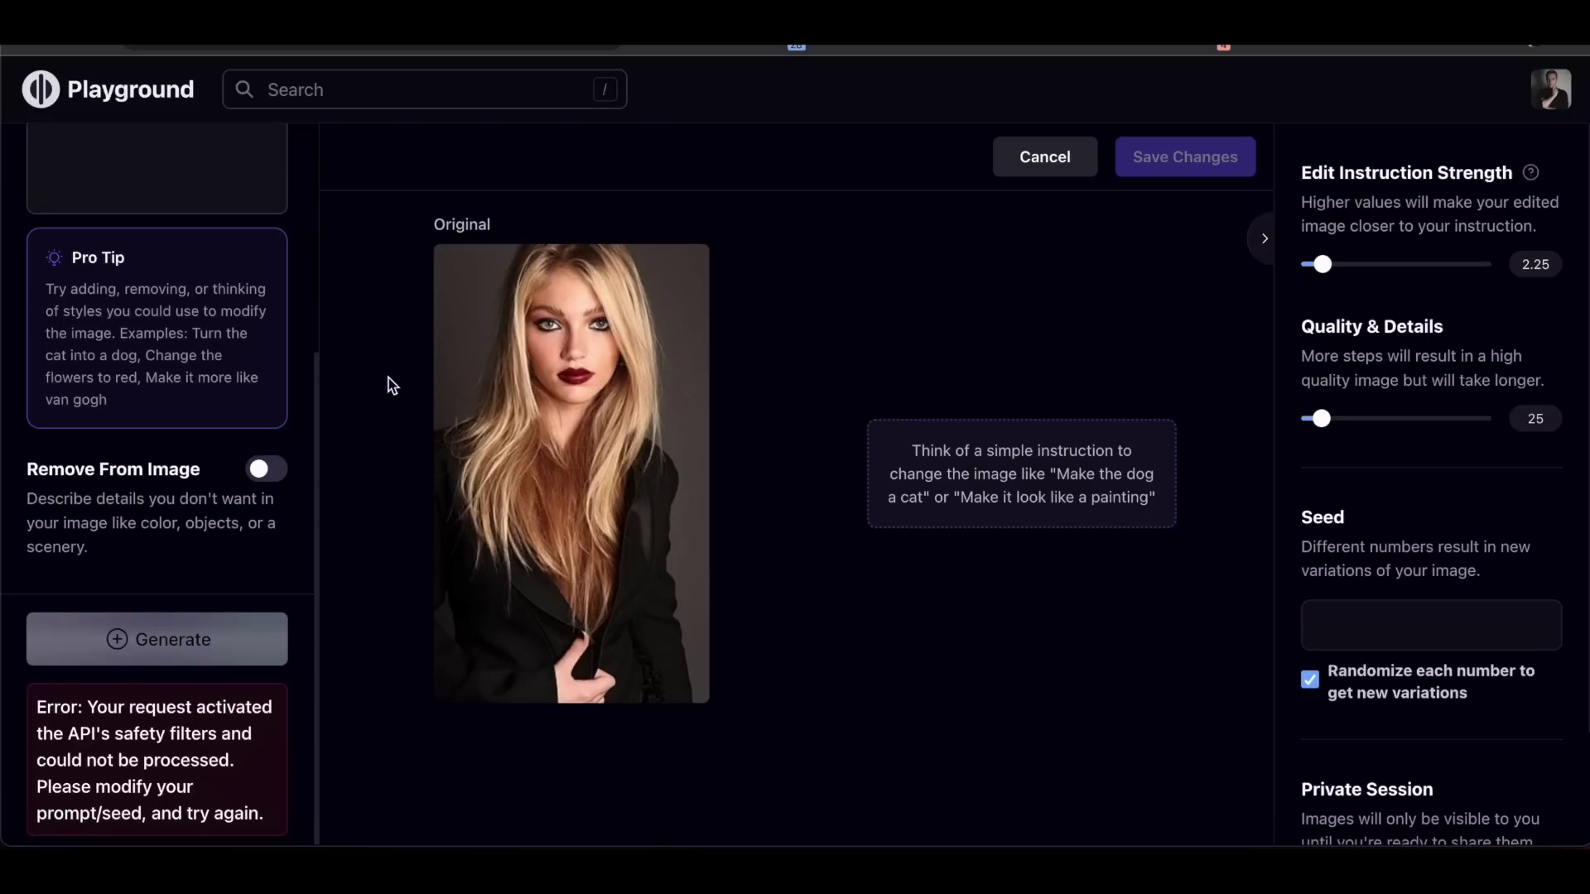
Add a mask to the original blonde portrait and paint it over all of the hair with brush size 24
{"action": "scroll", "coordinate": [192, 319], "scroll_direction": "up", "scroll_amount": 3}
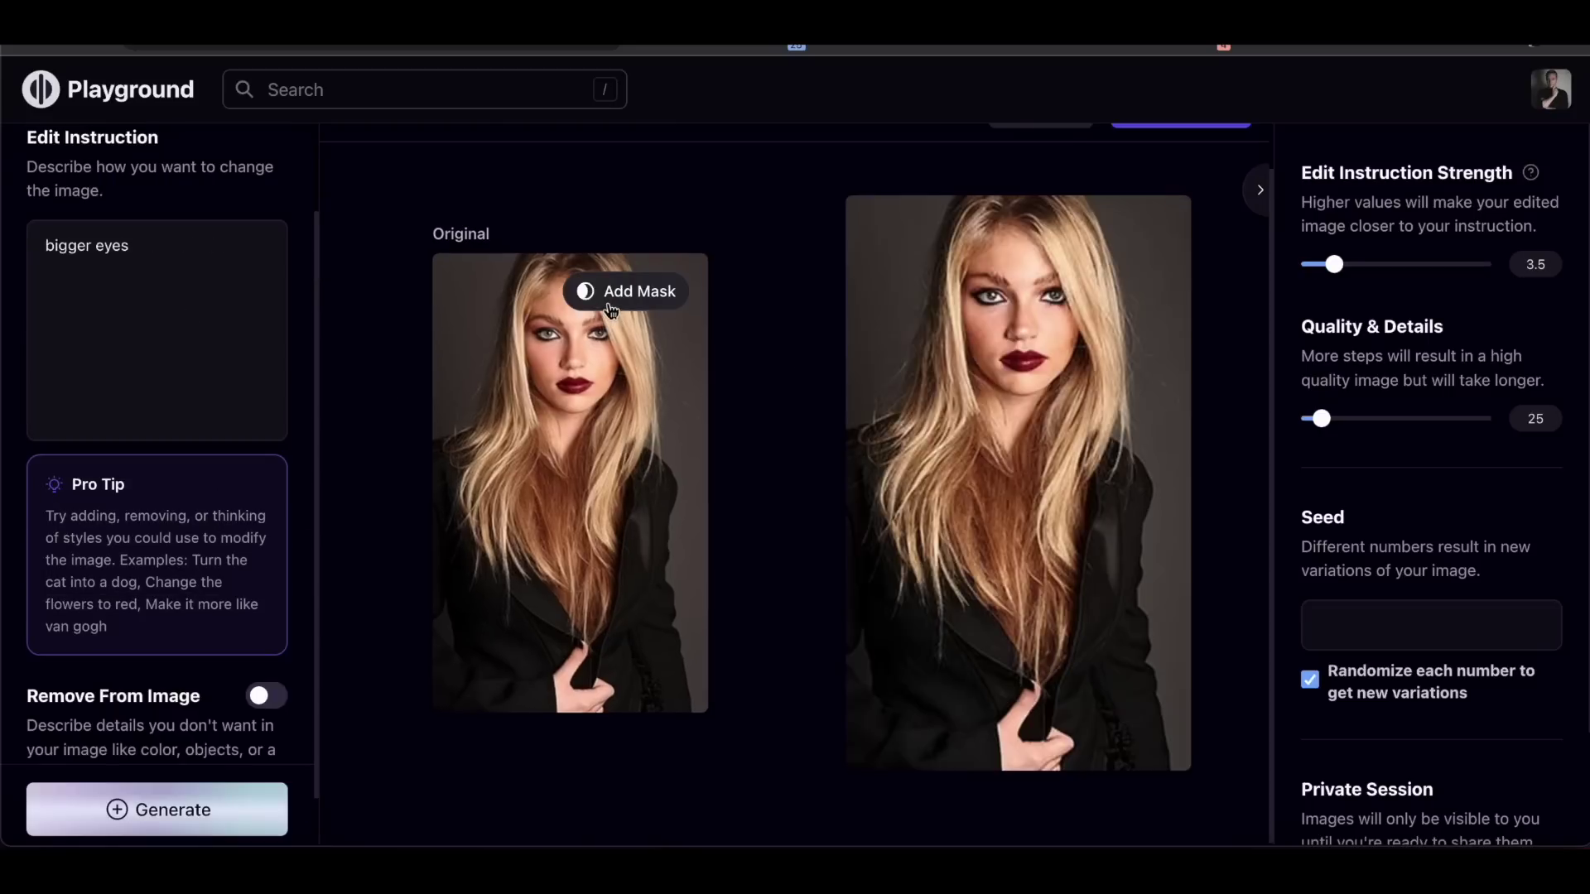
{"action": "left_click", "coordinate": [608, 291]}
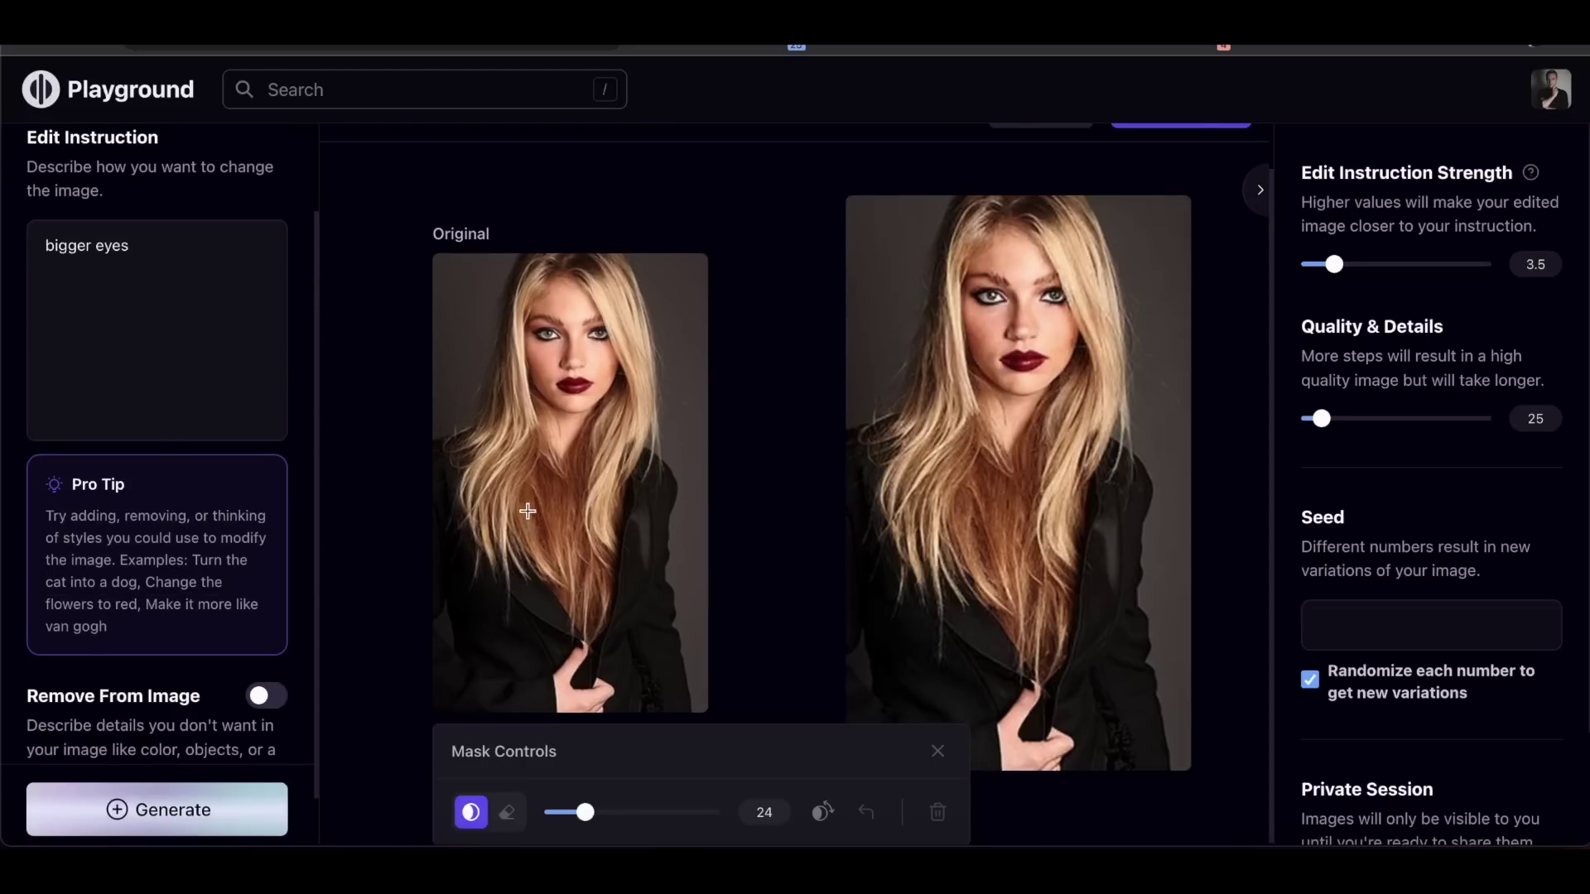
{"action": "mouse_move", "coordinate": [541, 549]}
{"action": "left_mouse_down"}
{"action": "mouse_move", "coordinate": [508, 492]}
{"action": "mouse_move", "coordinate": [510, 521]}
{"action": "mouse_move", "coordinate": [489, 488]}
{"action": "mouse_move", "coordinate": [486, 510]}
{"action": "mouse_move", "coordinate": [503, 477]}
{"action": "mouse_move", "coordinate": [496, 424]}
{"action": "mouse_move", "coordinate": [518, 431]}
{"action": "mouse_move", "coordinate": [475, 457]}
{"action": "mouse_move", "coordinate": [472, 528]}
{"action": "mouse_move", "coordinate": [581, 599]}
{"action": "mouse_move", "coordinate": [528, 466]}
{"action": "mouse_move", "coordinate": [556, 489]}
{"action": "mouse_move", "coordinate": [585, 602]}
{"action": "mouse_move", "coordinate": [612, 494]}
{"action": "mouse_move", "coordinate": [583, 504]}
{"action": "mouse_move", "coordinate": [551, 465]}
{"action": "mouse_move", "coordinate": [505, 537]}
{"action": "mouse_move", "coordinate": [602, 485]}
{"action": "mouse_move", "coordinate": [605, 442]}
{"action": "mouse_move", "coordinate": [588, 460]}
{"action": "mouse_move", "coordinate": [627, 368]}
{"action": "mouse_move", "coordinate": [574, 263]}
{"action": "mouse_move", "coordinate": [613, 270]}
{"action": "mouse_move", "coordinate": [643, 346]}
{"action": "mouse_move", "coordinate": [635, 468]}
{"action": "mouse_move", "coordinate": [631, 419]}
{"action": "left_mouse_up"}
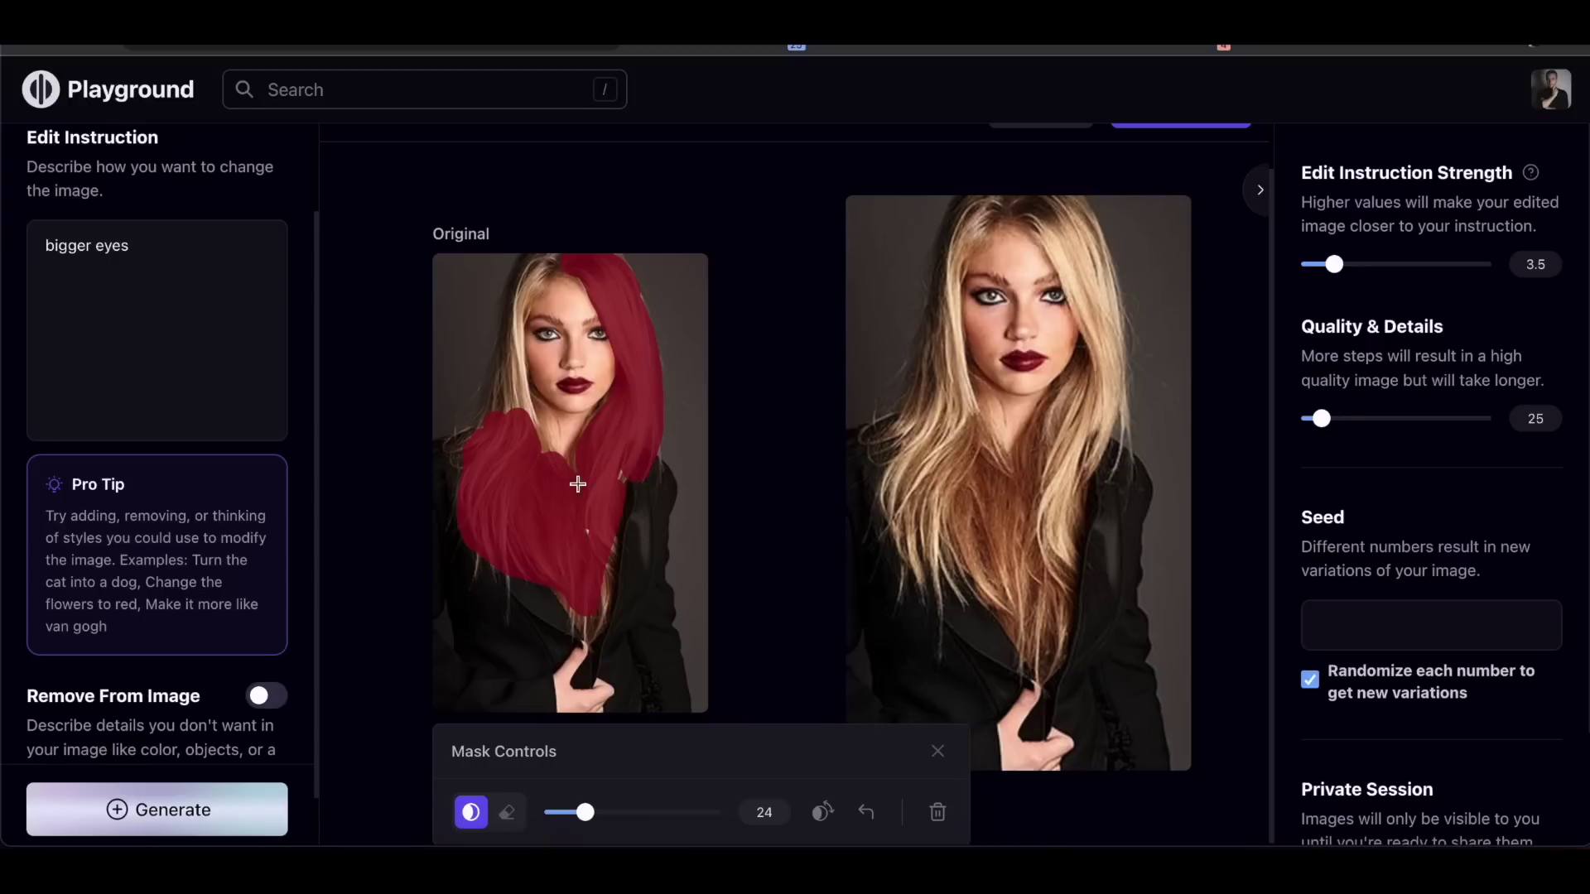
{"action": "mouse_move", "coordinate": [512, 423]}
{"action": "left_mouse_down"}
{"action": "mouse_move", "coordinate": [501, 380]}
{"action": "mouse_move", "coordinate": [546, 260]}
{"action": "left_mouse_up"}
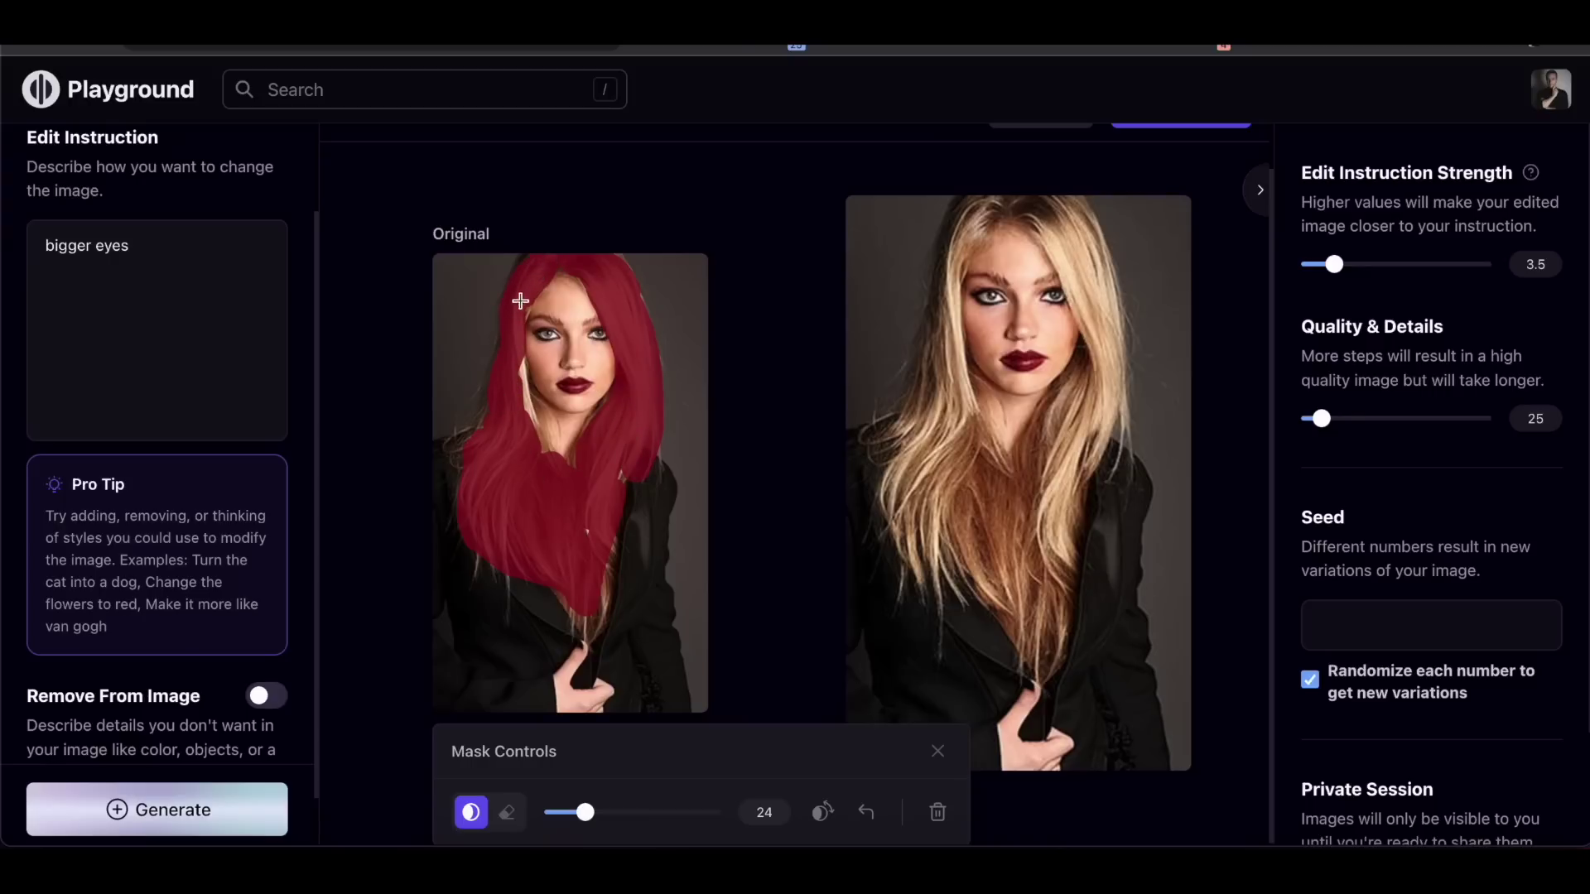
{"action": "left_click_drag", "start_coordinate": [520, 399], "coordinate": [555, 541]}
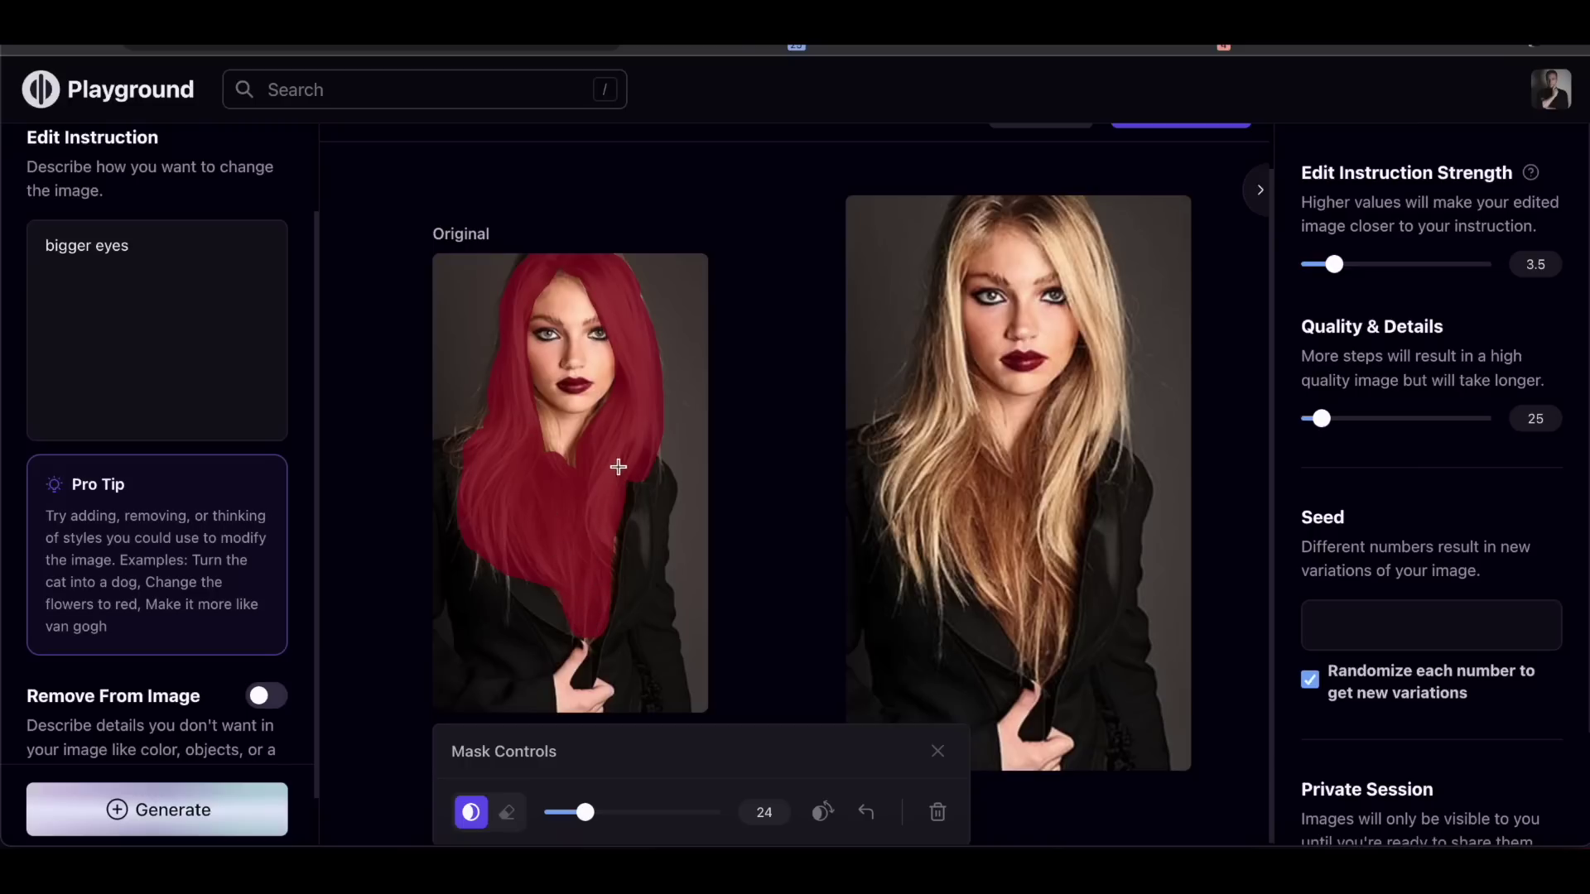
Change the edit instruction to "blue hair" and generate the masked edit of the portrait
{"action": "left_click", "coordinate": [170, 275]}
{"action": "key", "text": "super+a"}
{"action": "type", "text": "blu"}
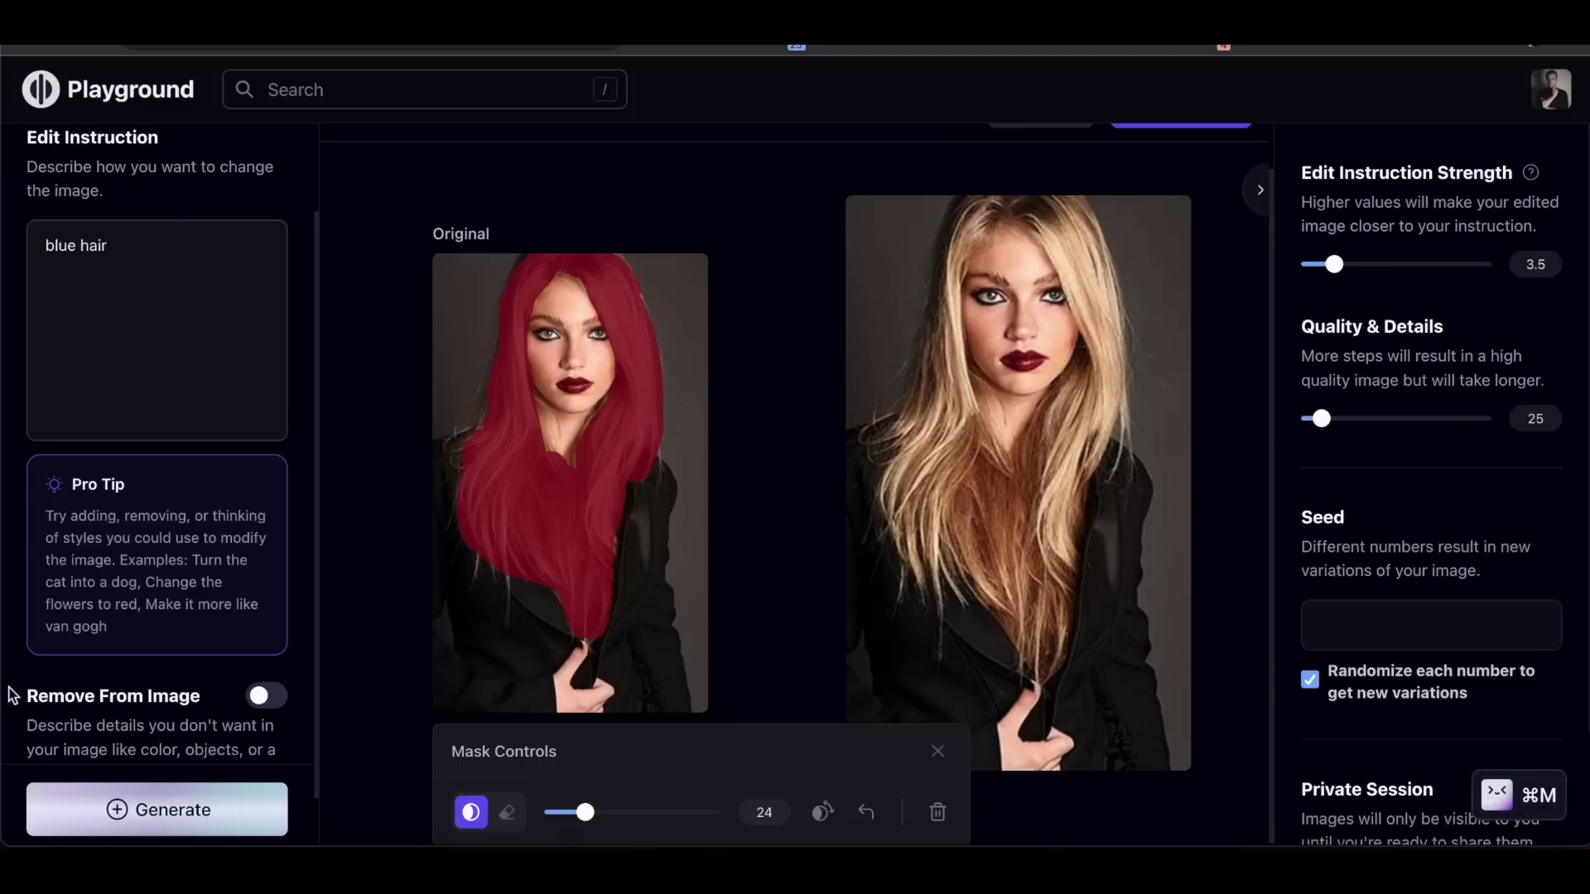
{"action": "left_click", "coordinate": [133, 801]}
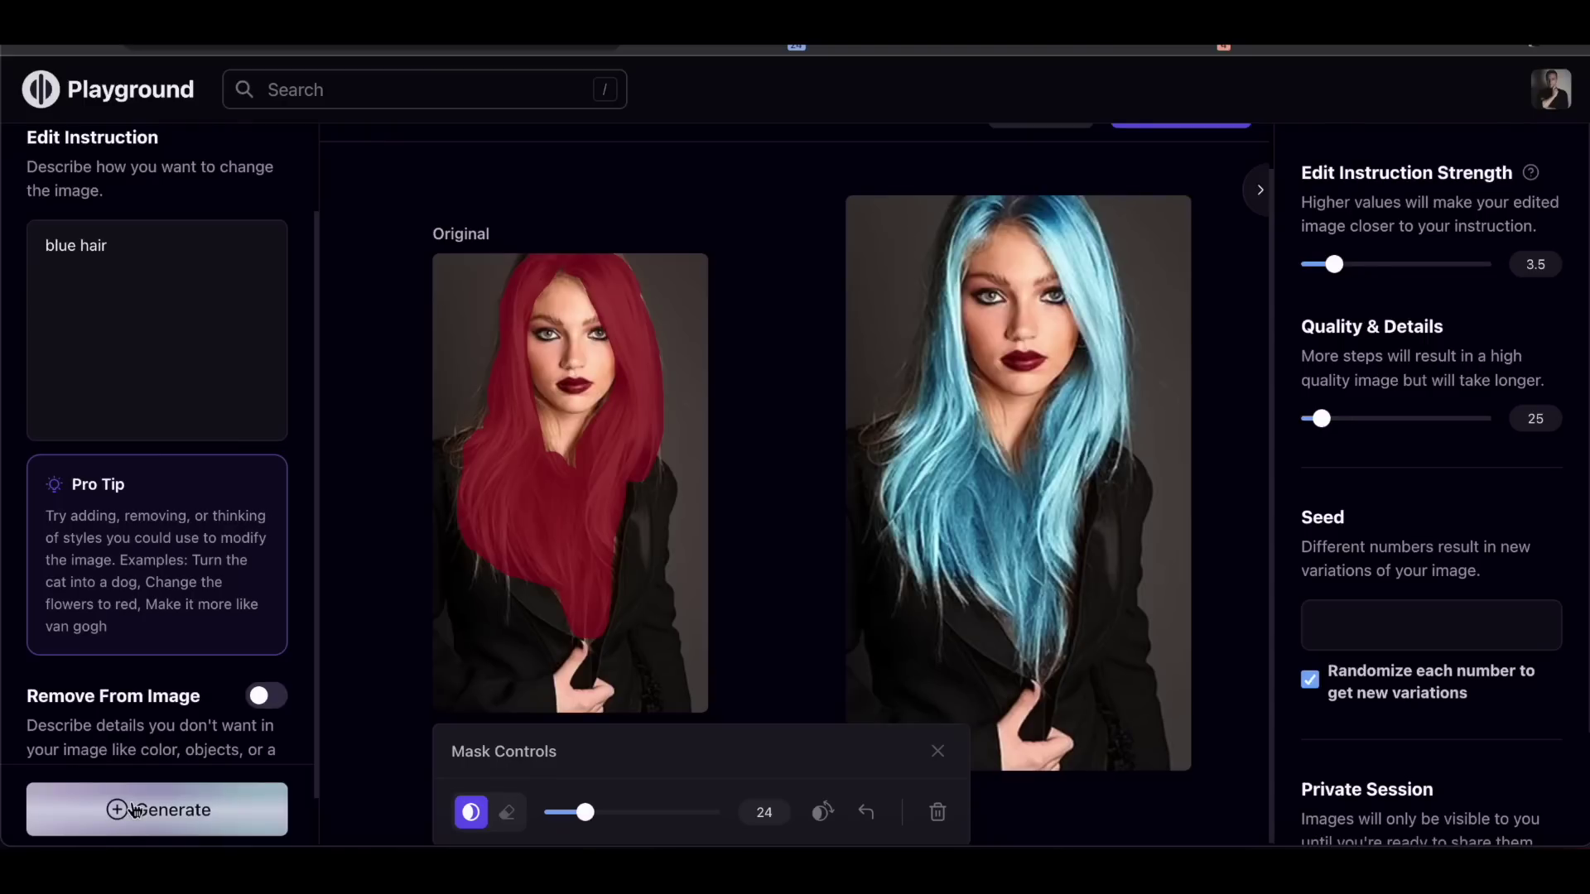
{"action": "mouse_move", "coordinate": [1032, 451]}
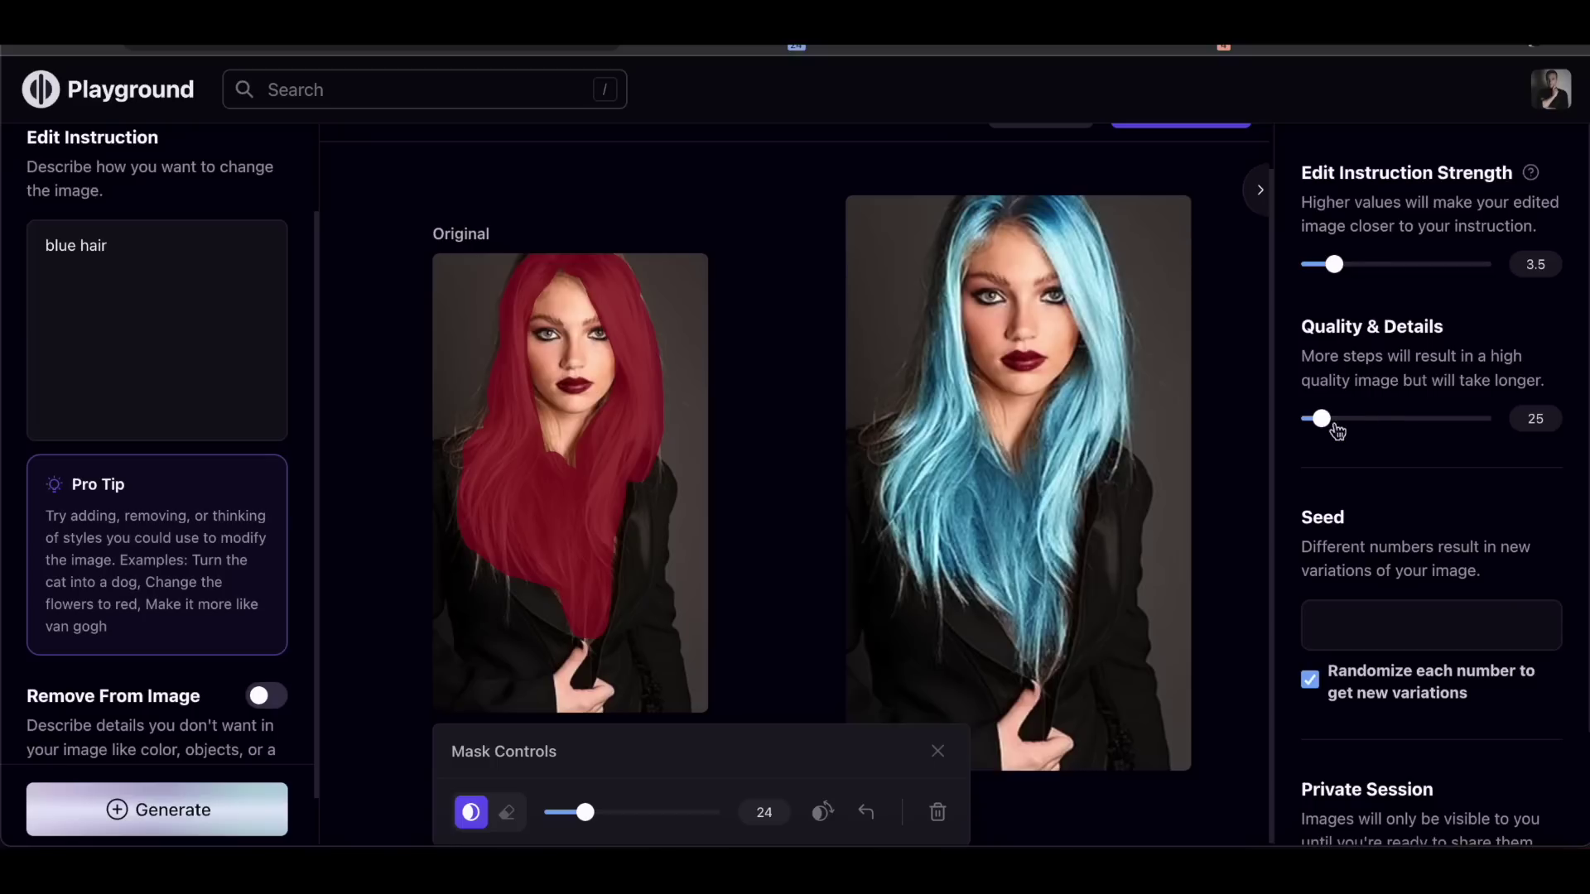
Raise the Quality & Details setting to 63
{"action": "left_click_drag", "start_coordinate": [1329, 424], "coordinate": [1372, 418]}
{"action": "scroll", "coordinate": [1428, 505], "scroll_direction": "down", "scroll_amount": 2}
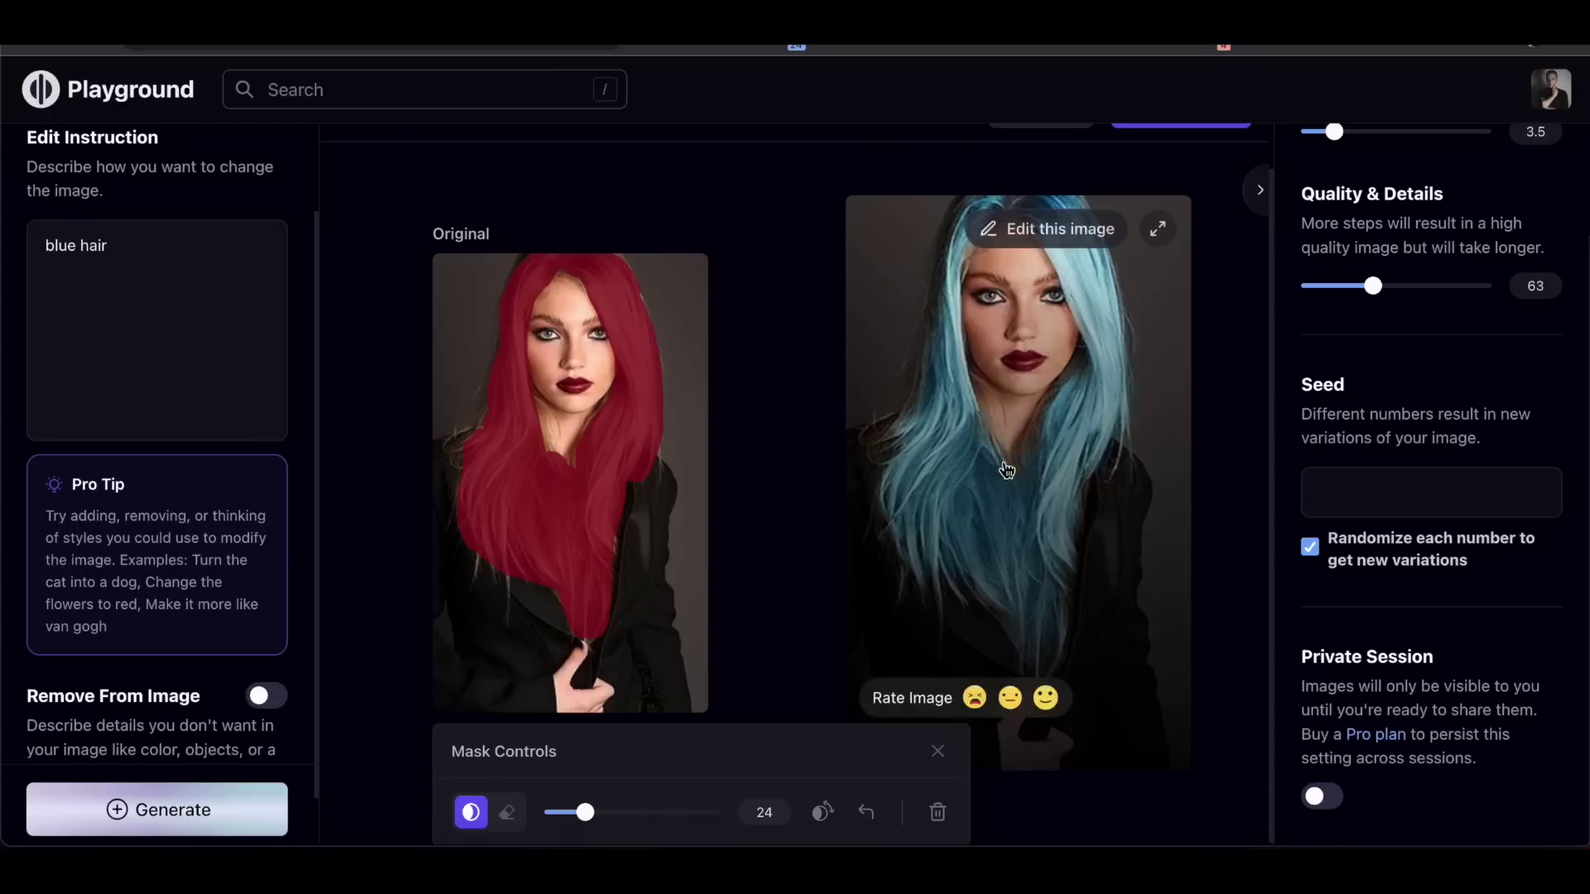
{"action": "scroll", "coordinate": [174, 571], "scroll_direction": "down", "scroll_amount": 1}
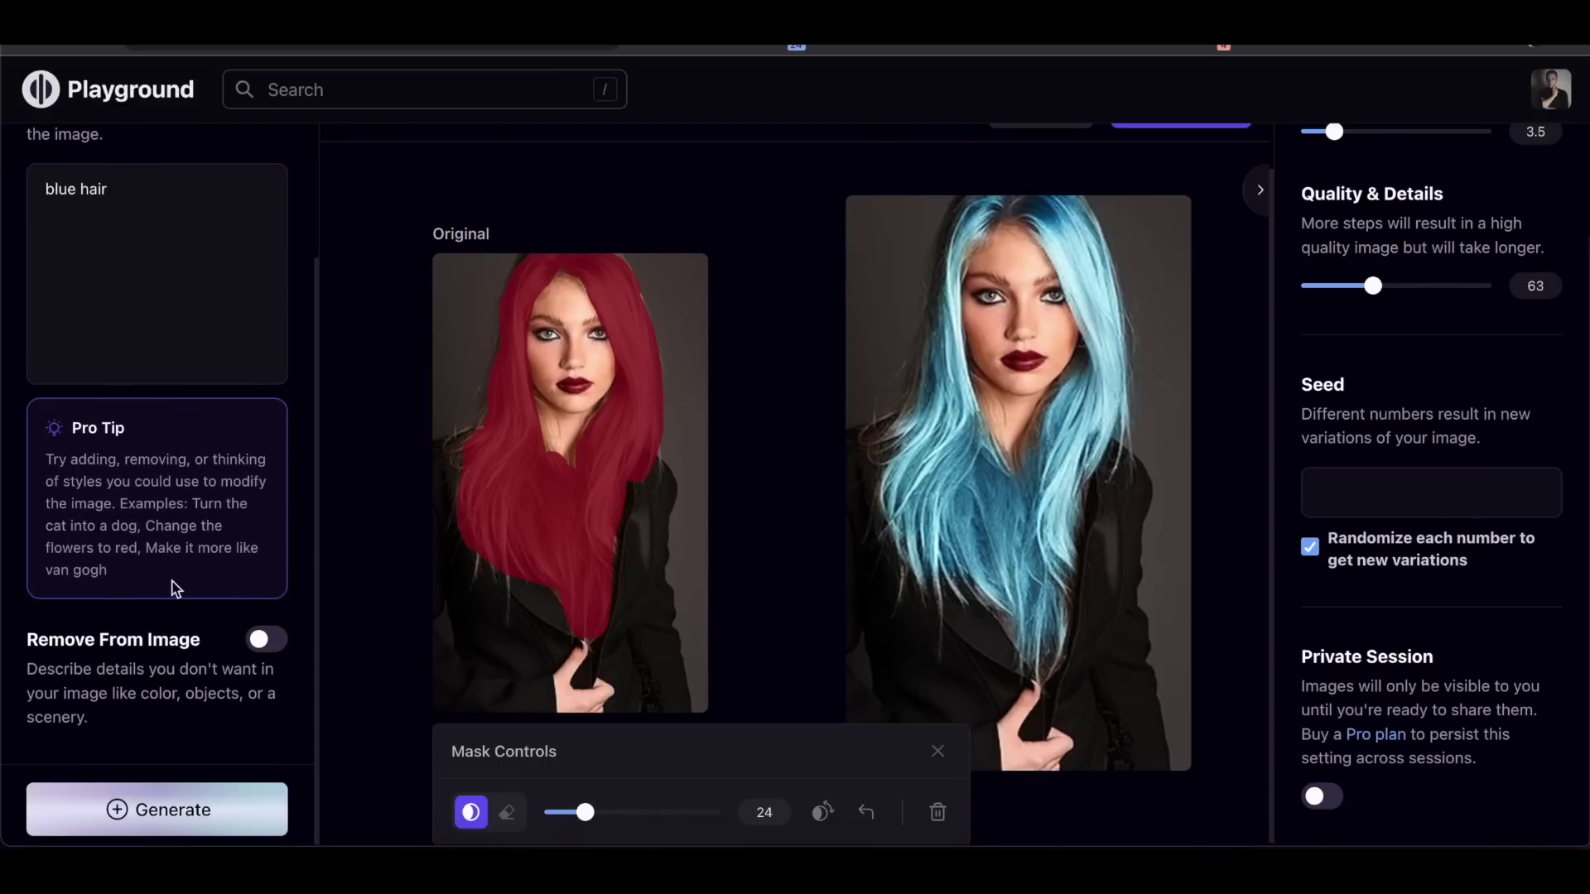
Open the "Learn how to edit" tutorial video, pause it and return to the image editor
{"action": "scroll", "coordinate": [232, 515], "scroll_direction": "up", "scroll_amount": 3}
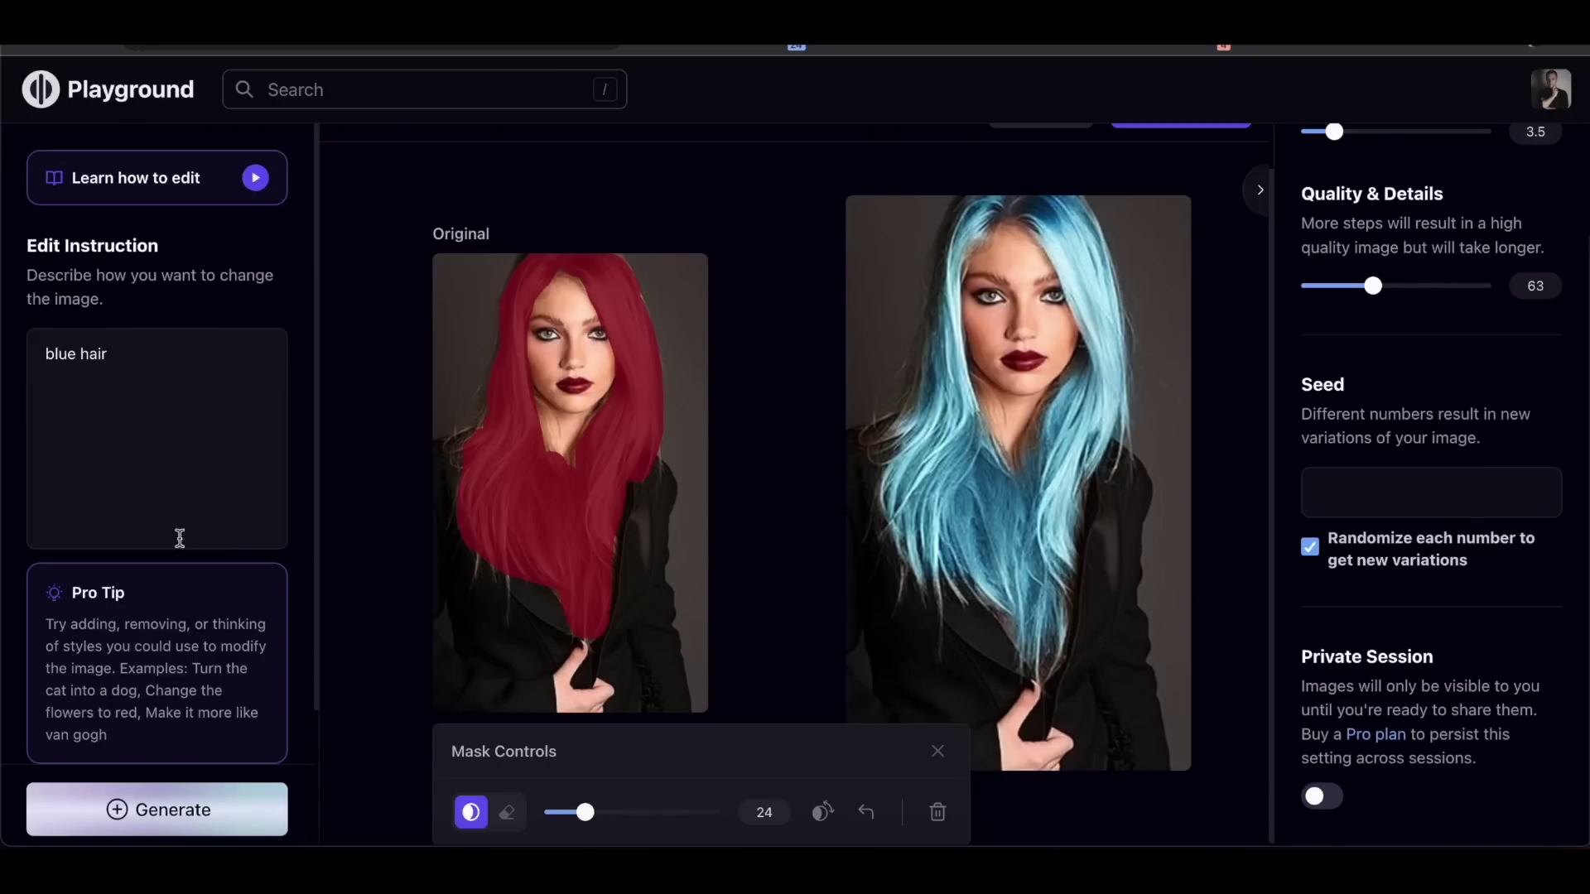
{"action": "left_click", "coordinate": [189, 184]}
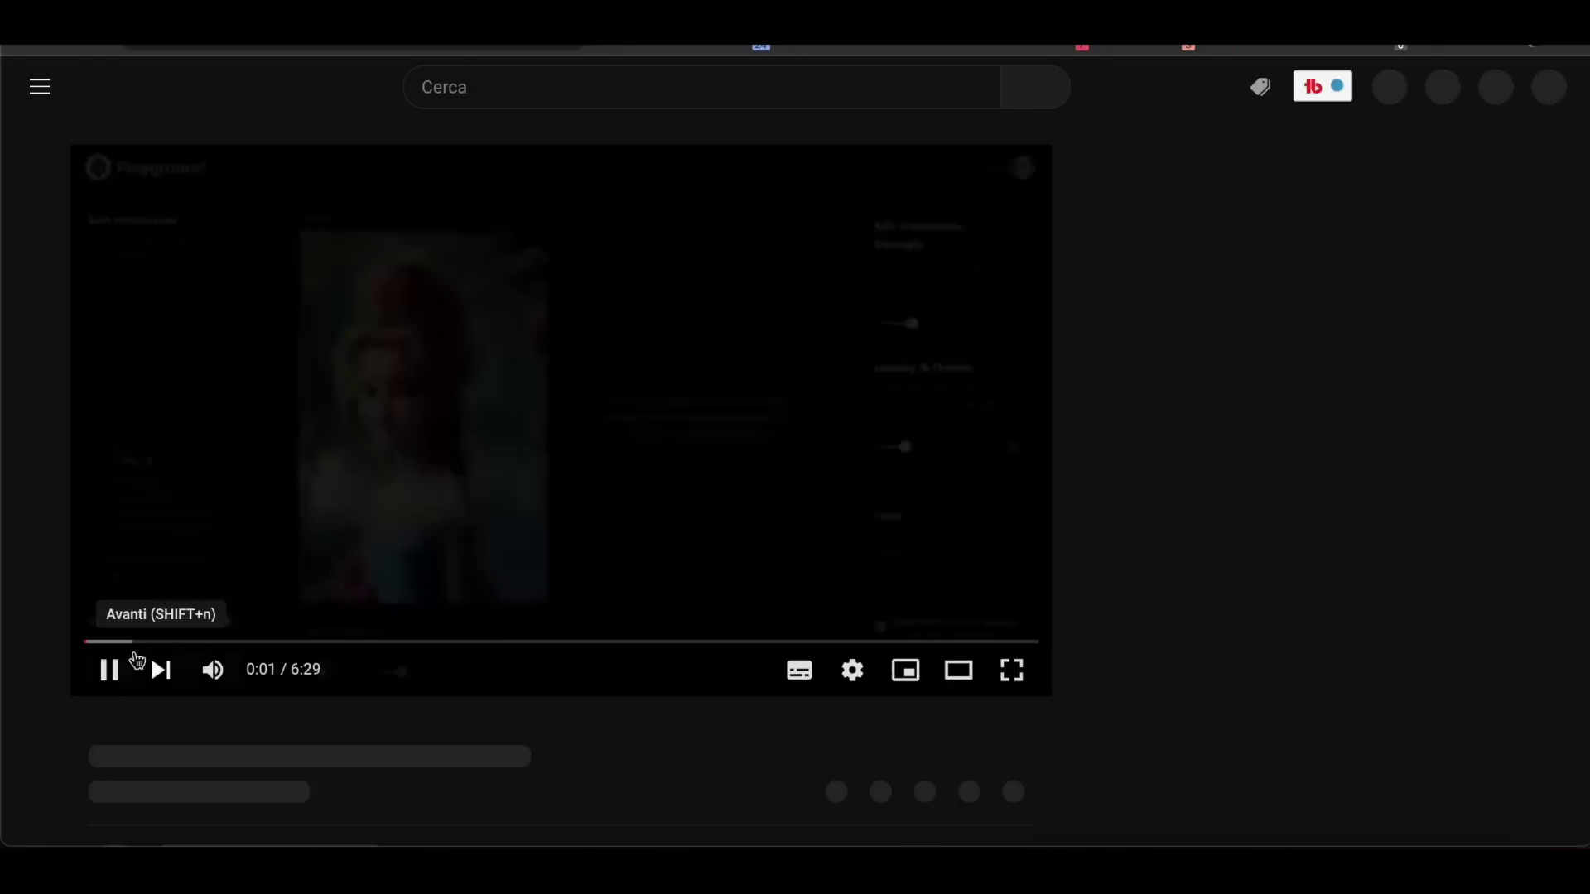
{"action": "left_click", "coordinate": [110, 671]}
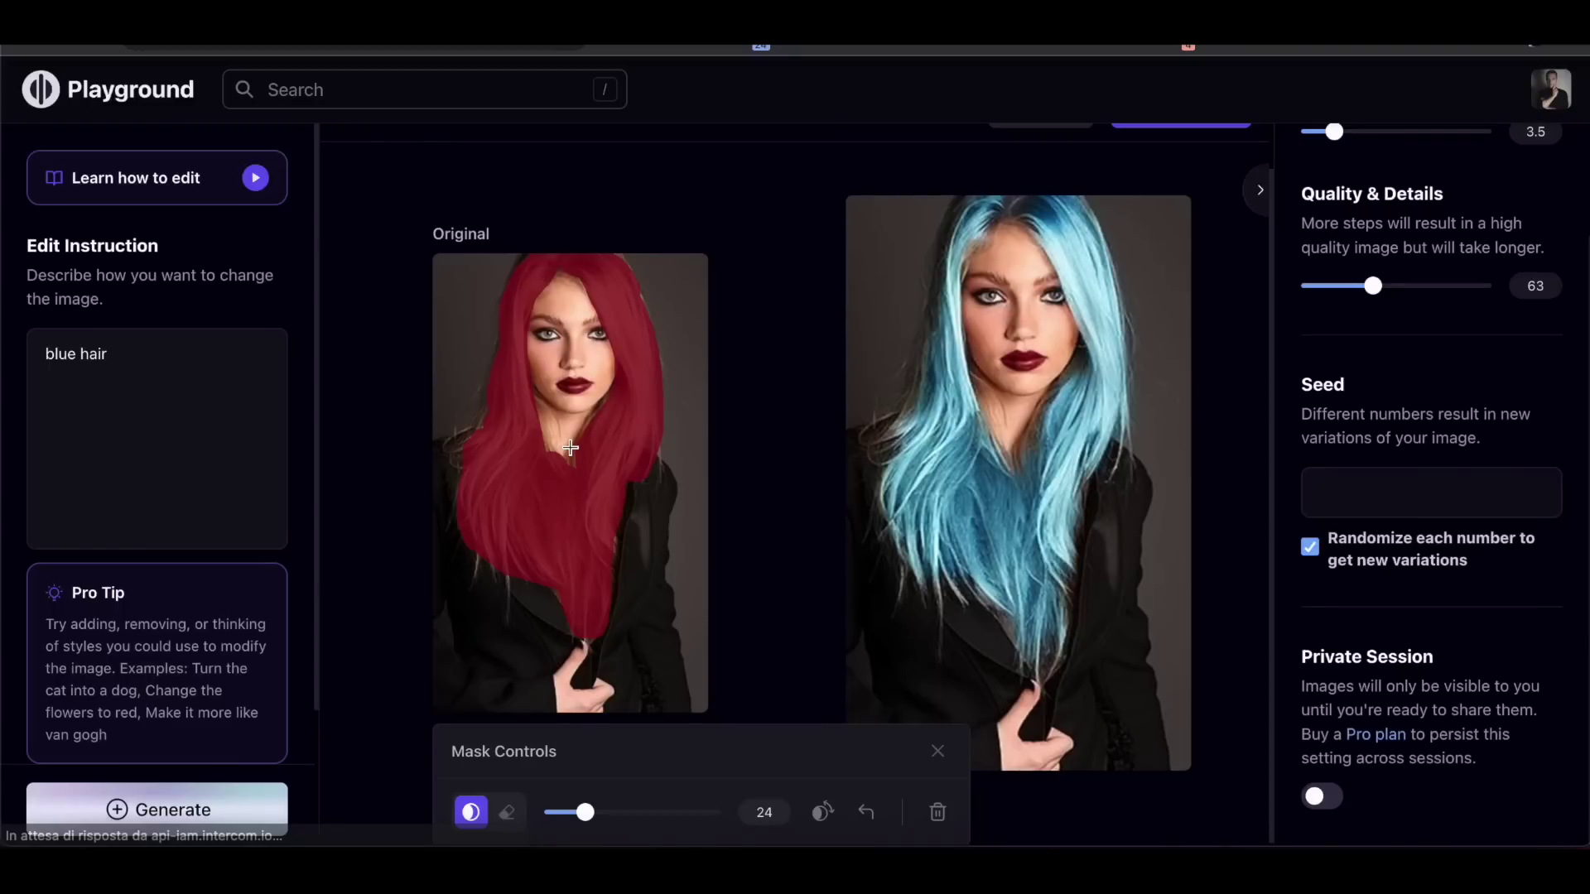
Open the generated blue-hair portrait for further editing, set the mask brush size to 15 and cancel the edit
{"action": "scroll", "coordinate": [571, 448], "scroll_direction": "up", "scroll_amount": 1}
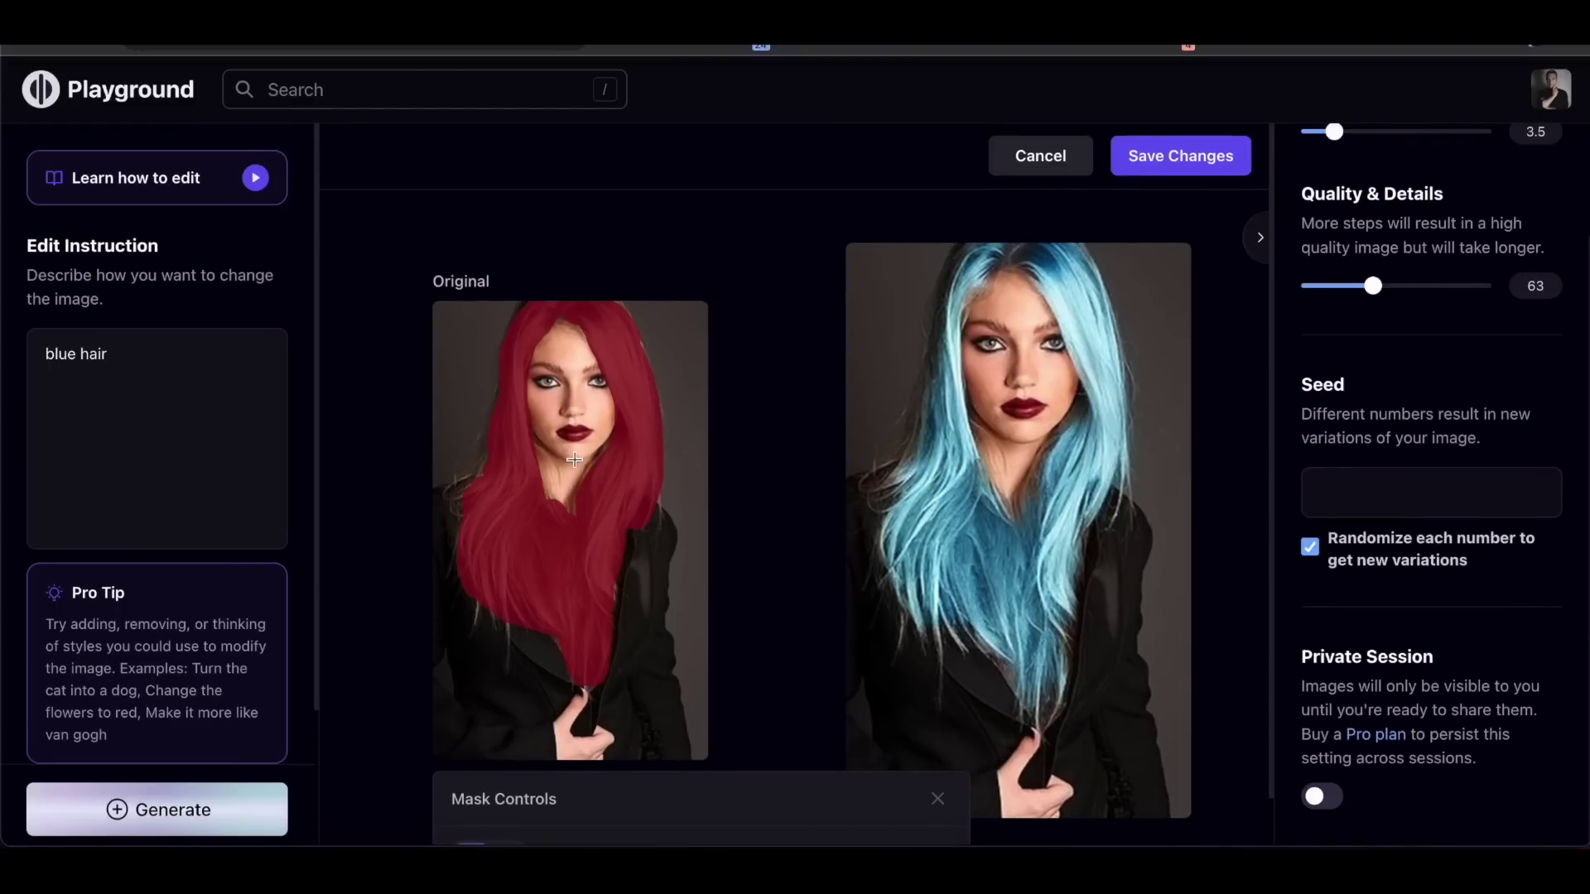
{"action": "scroll", "coordinate": [575, 461], "scroll_direction": "down", "scroll_amount": 1}
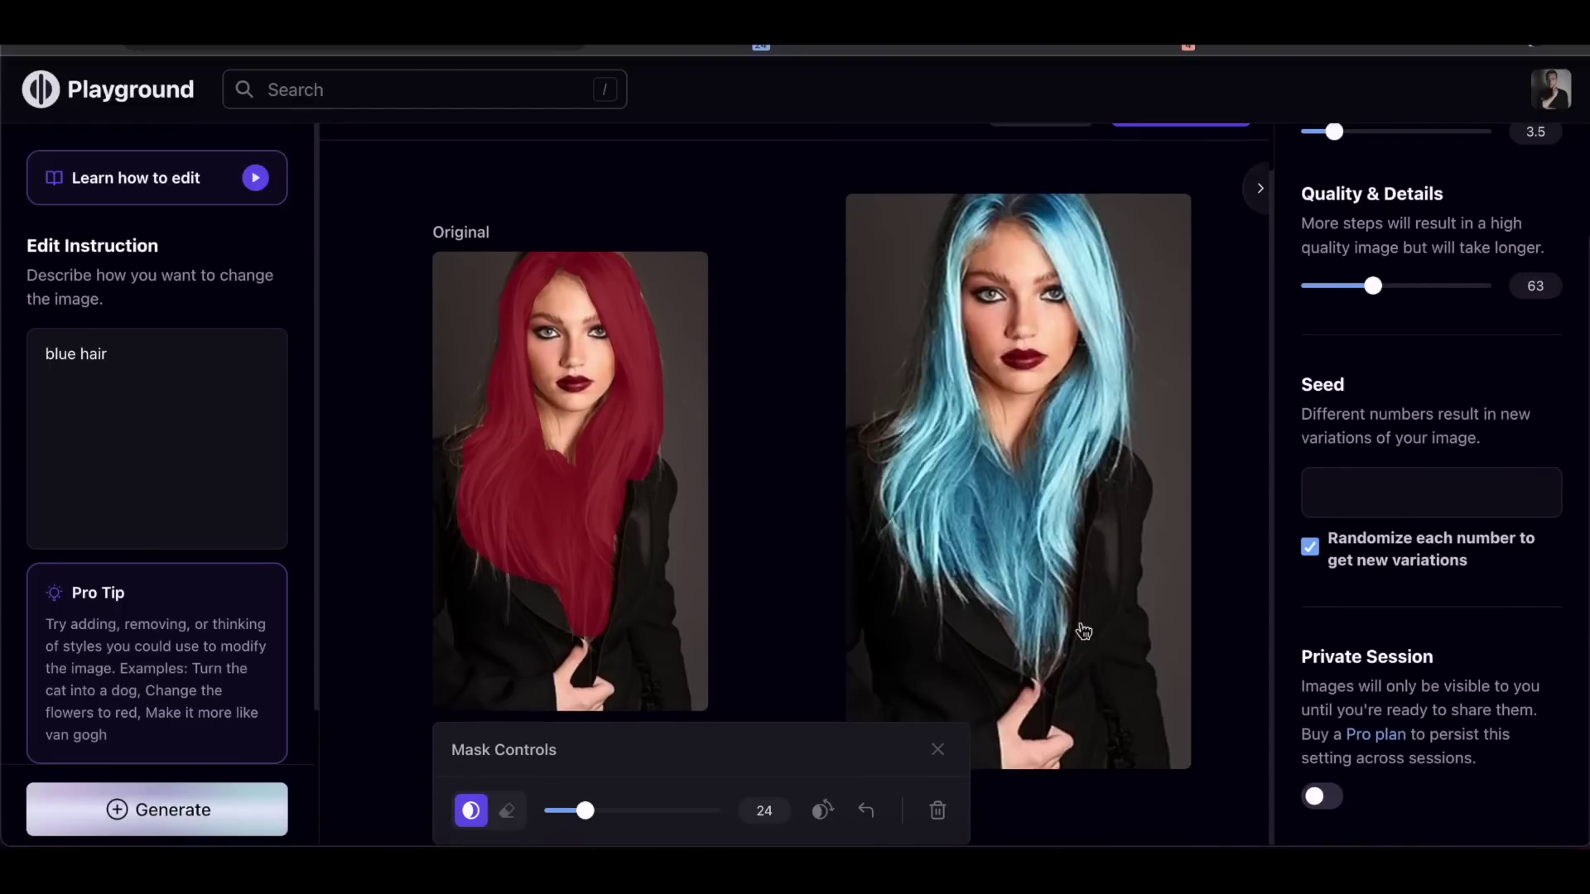
{"action": "left_click", "coordinate": [1056, 232]}
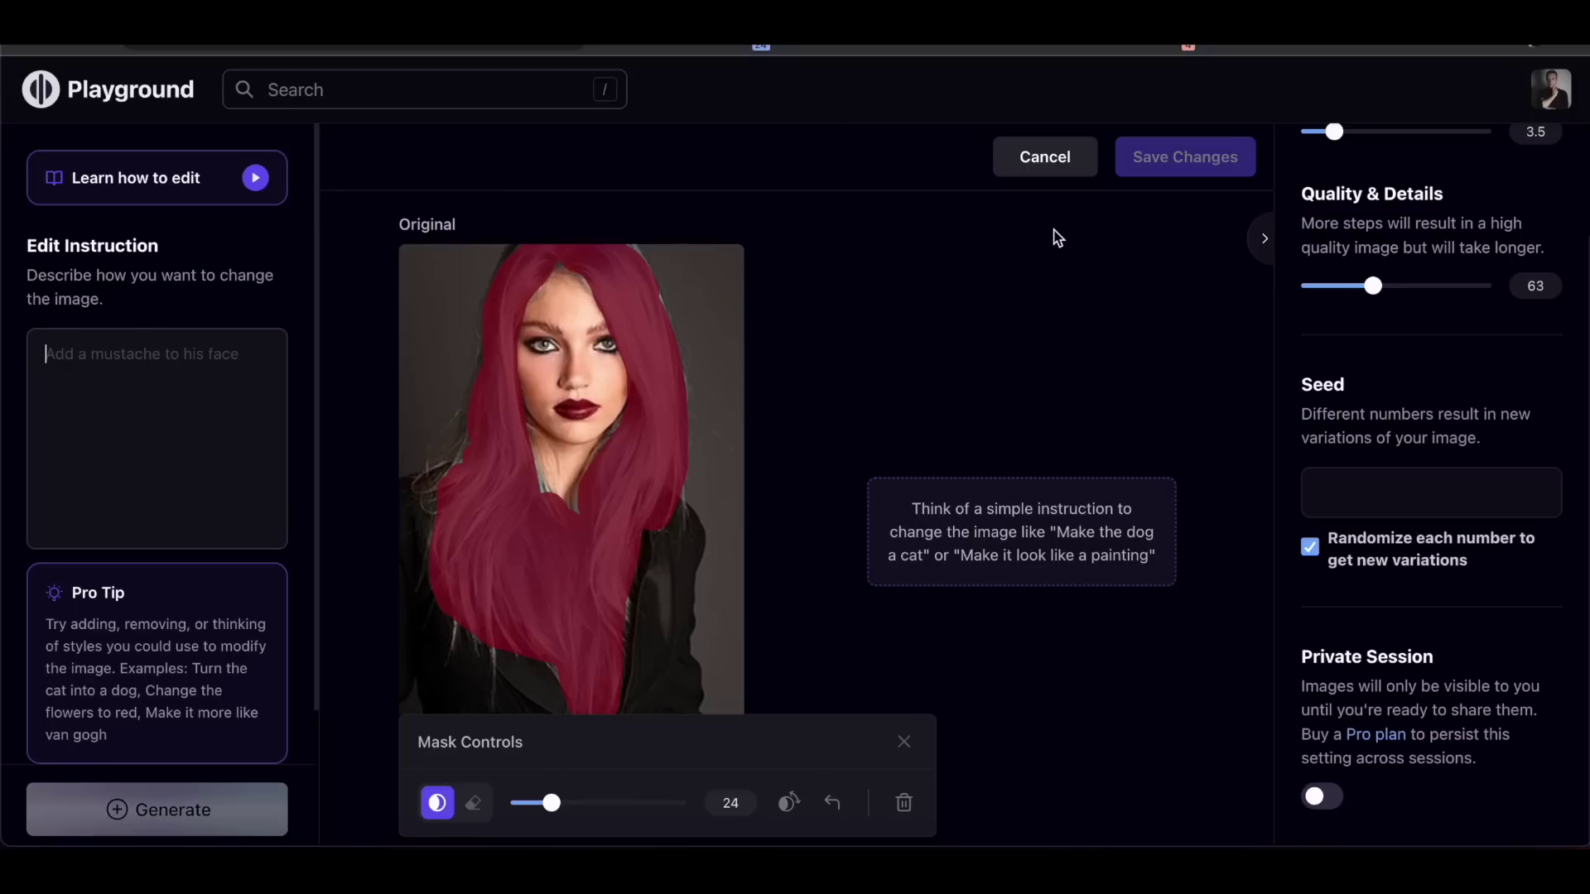
{"action": "mouse_move", "coordinate": [553, 803]}
{"action": "left_mouse_down"}
{"action": "mouse_move", "coordinate": [645, 793]}
{"action": "mouse_move", "coordinate": [542, 803]}
{"action": "left_mouse_up"}
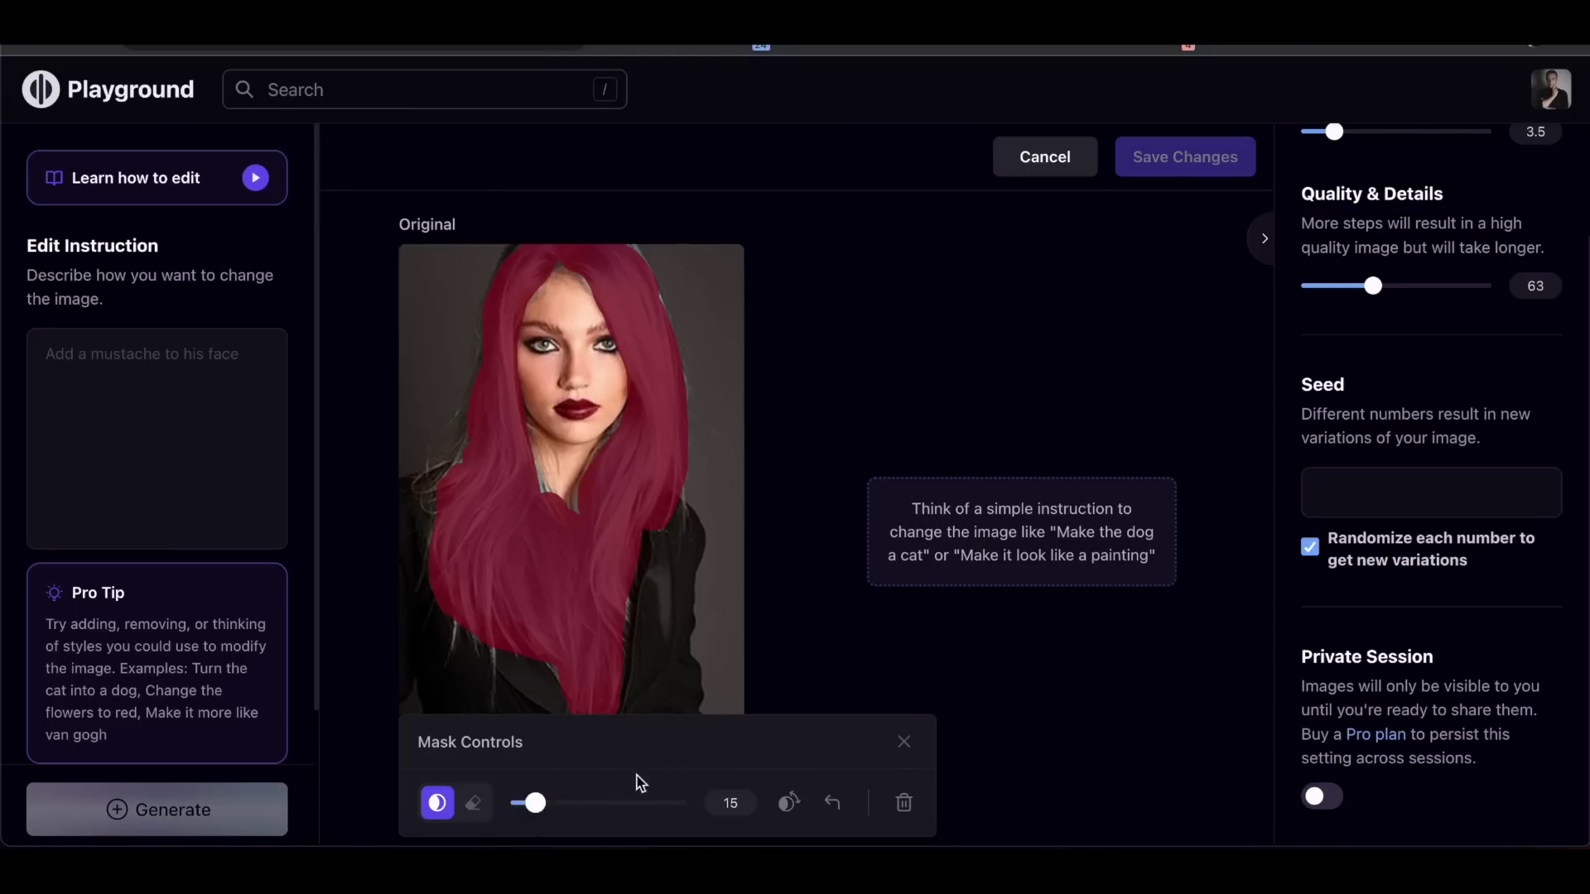
{"action": "left_click", "coordinate": [1029, 159]}
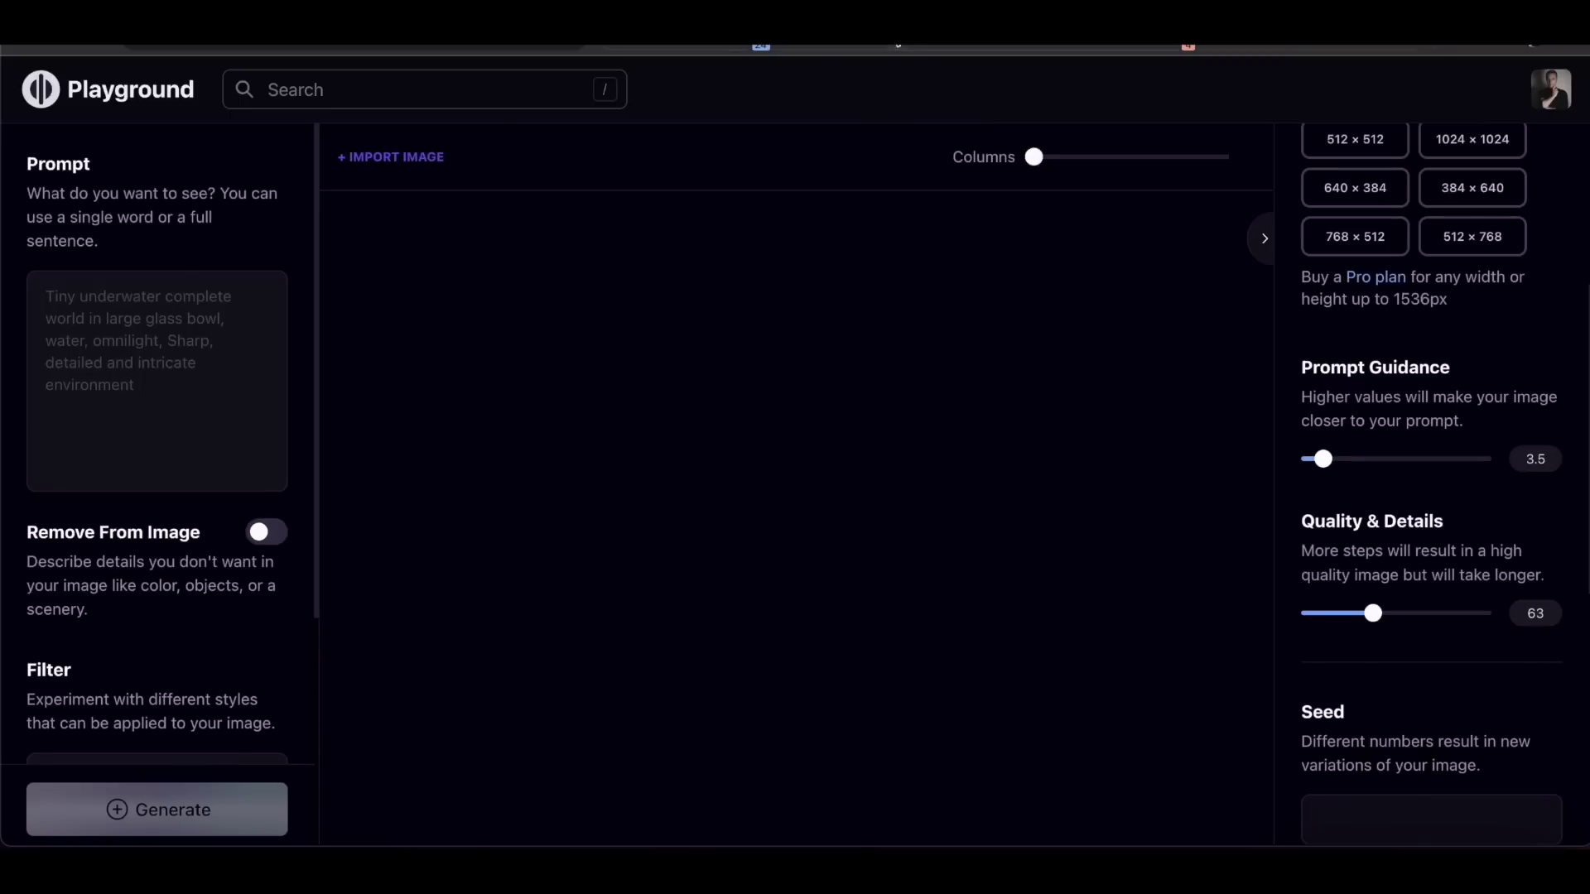
Switch to ChatGPT, show the recent Dropbox files and open "Chat Gpt PRO per marketers NEW.pdf"
{"action": "left_click", "coordinate": [828, 46]}
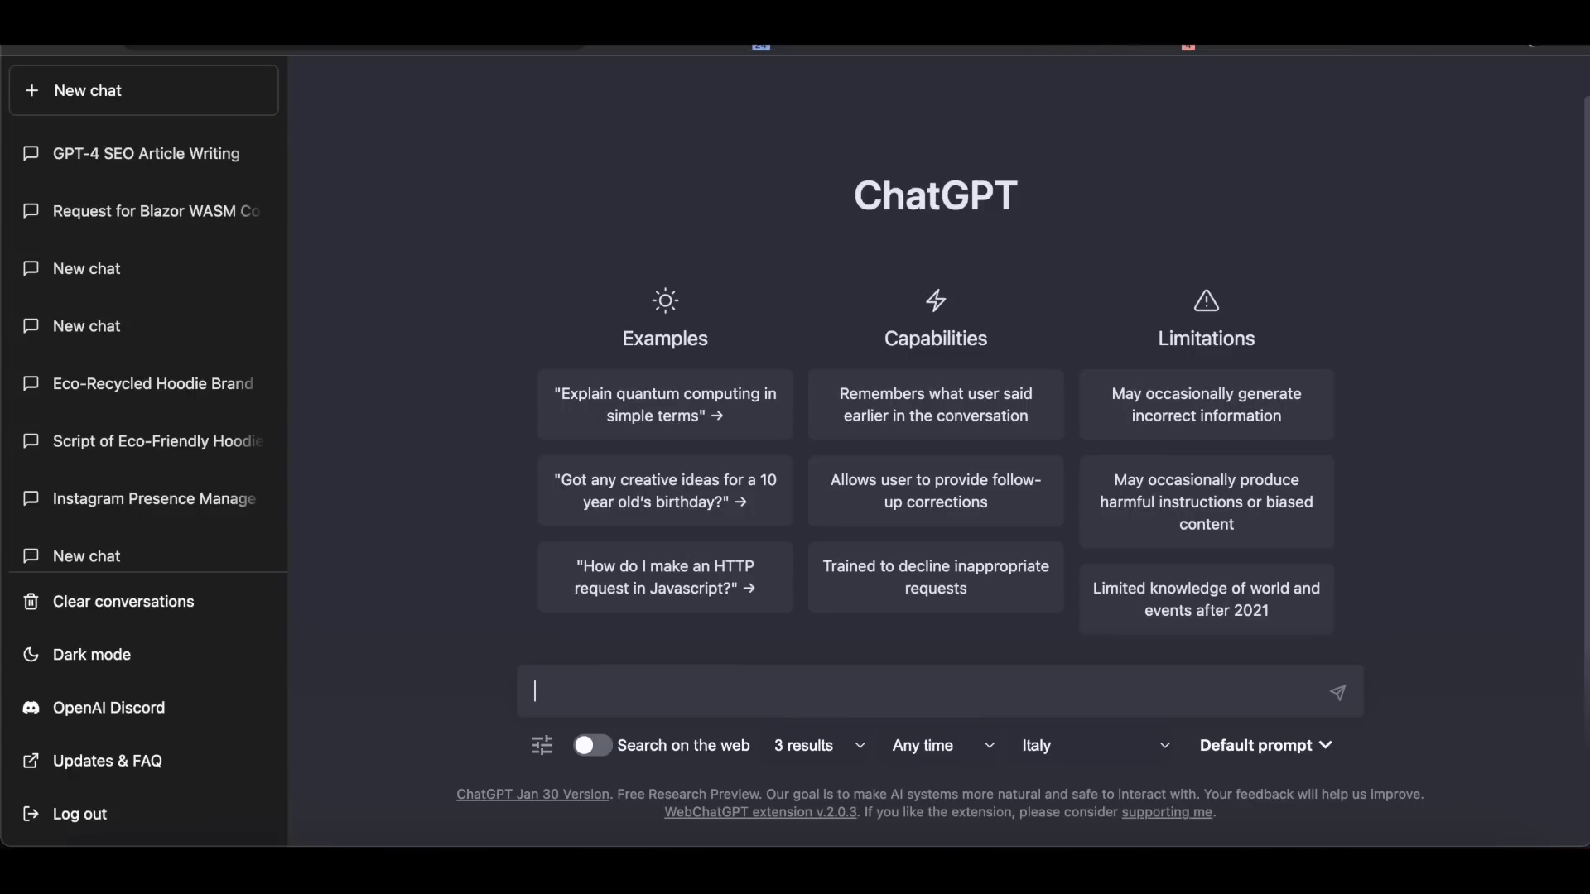
{"action": "left_click", "coordinate": [1073, 20]}
{"action": "mouse_move", "coordinate": [972, 355]}
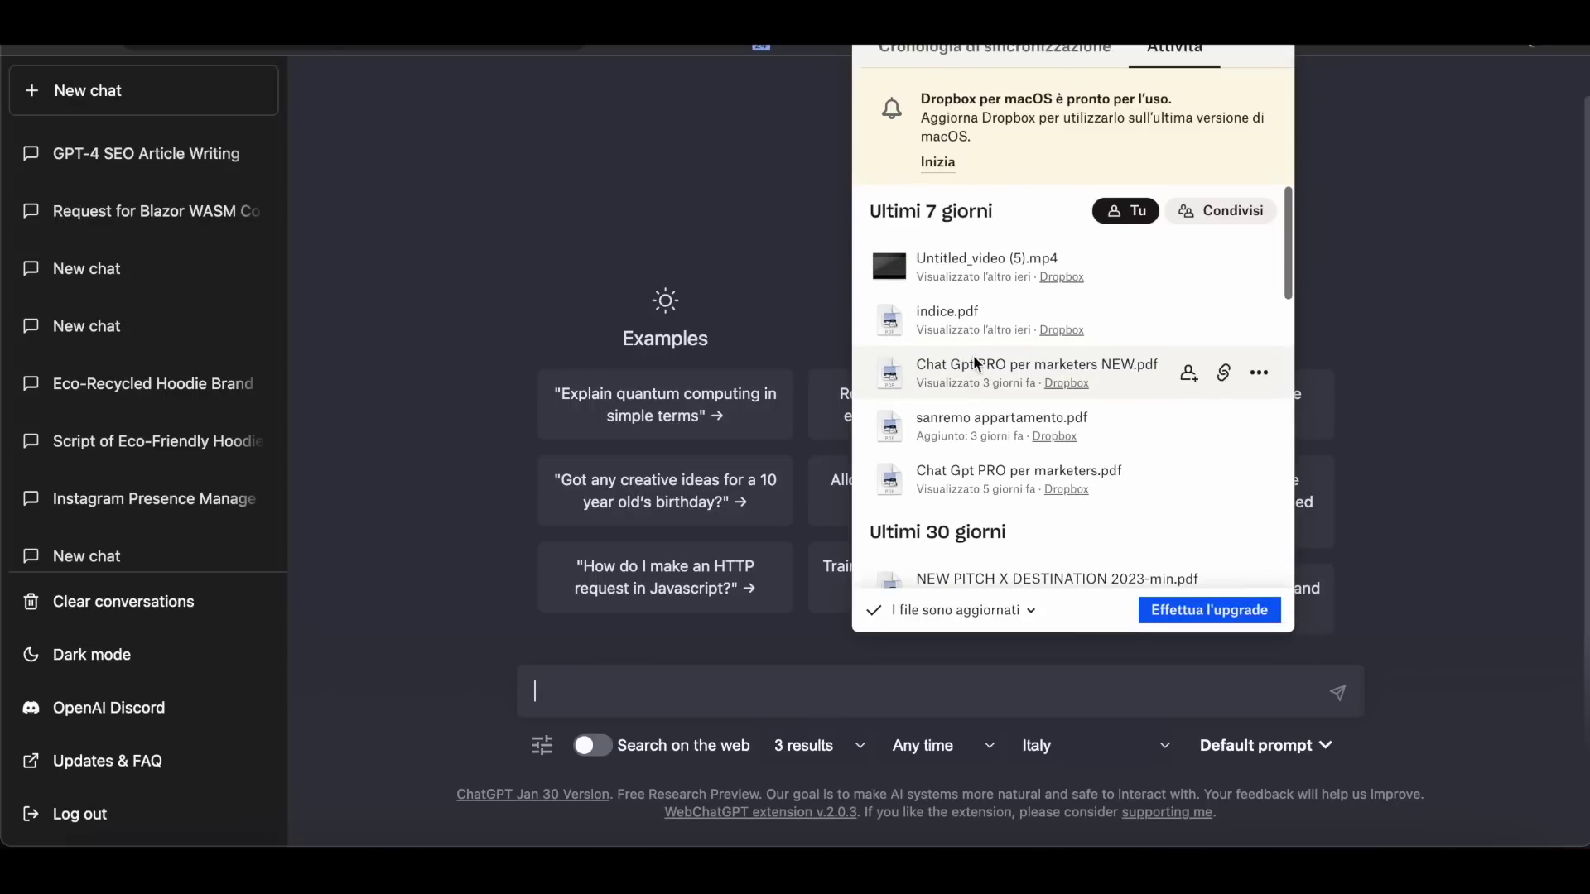
{"action": "left_click", "coordinate": [989, 385]}
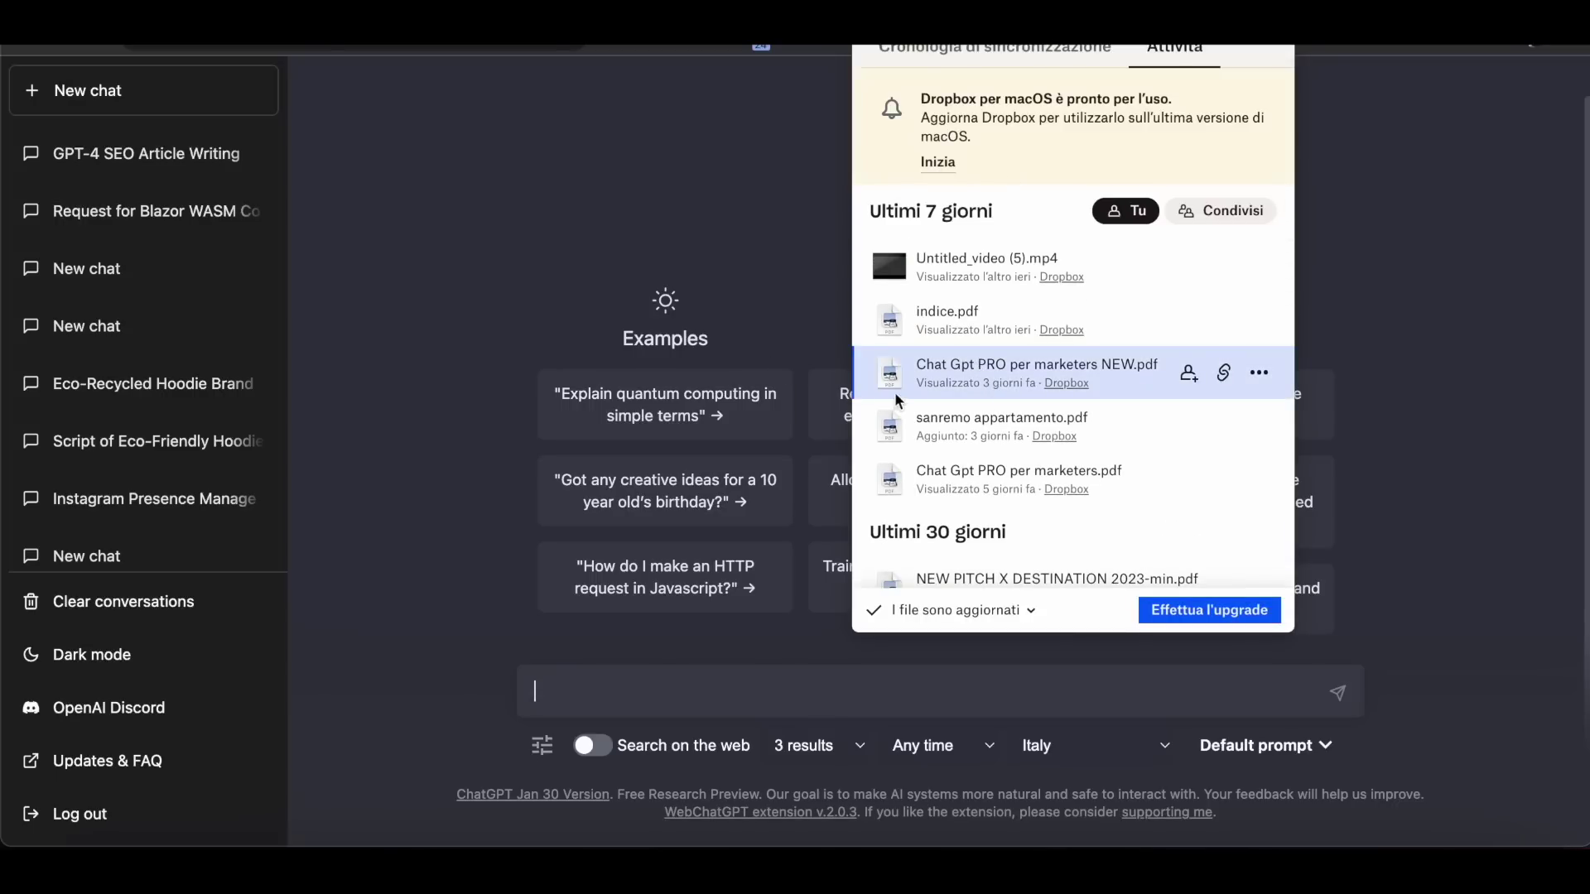
Open "Chat Gpt PRO per marketers NEW.pdf" and view its cover, the introduction and the "Indice" page
{"action": "left_click", "coordinate": [911, 374]}
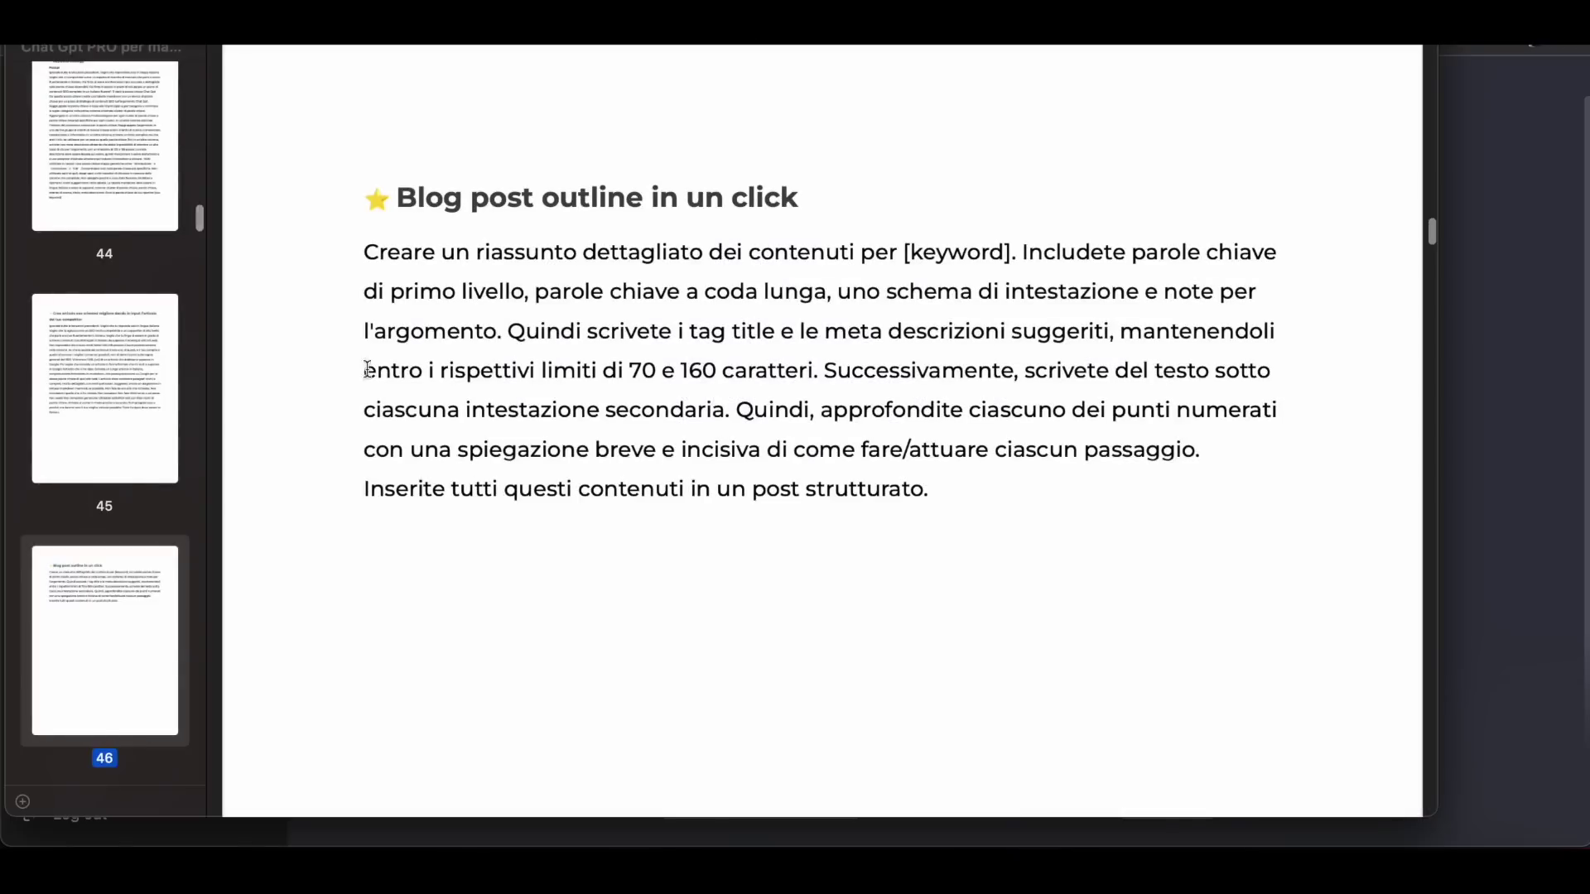
{"action": "scroll", "coordinate": [156, 320], "scroll_direction": "up", "scroll_amount": 20}
{"action": "left_click", "coordinate": [103, 169]}
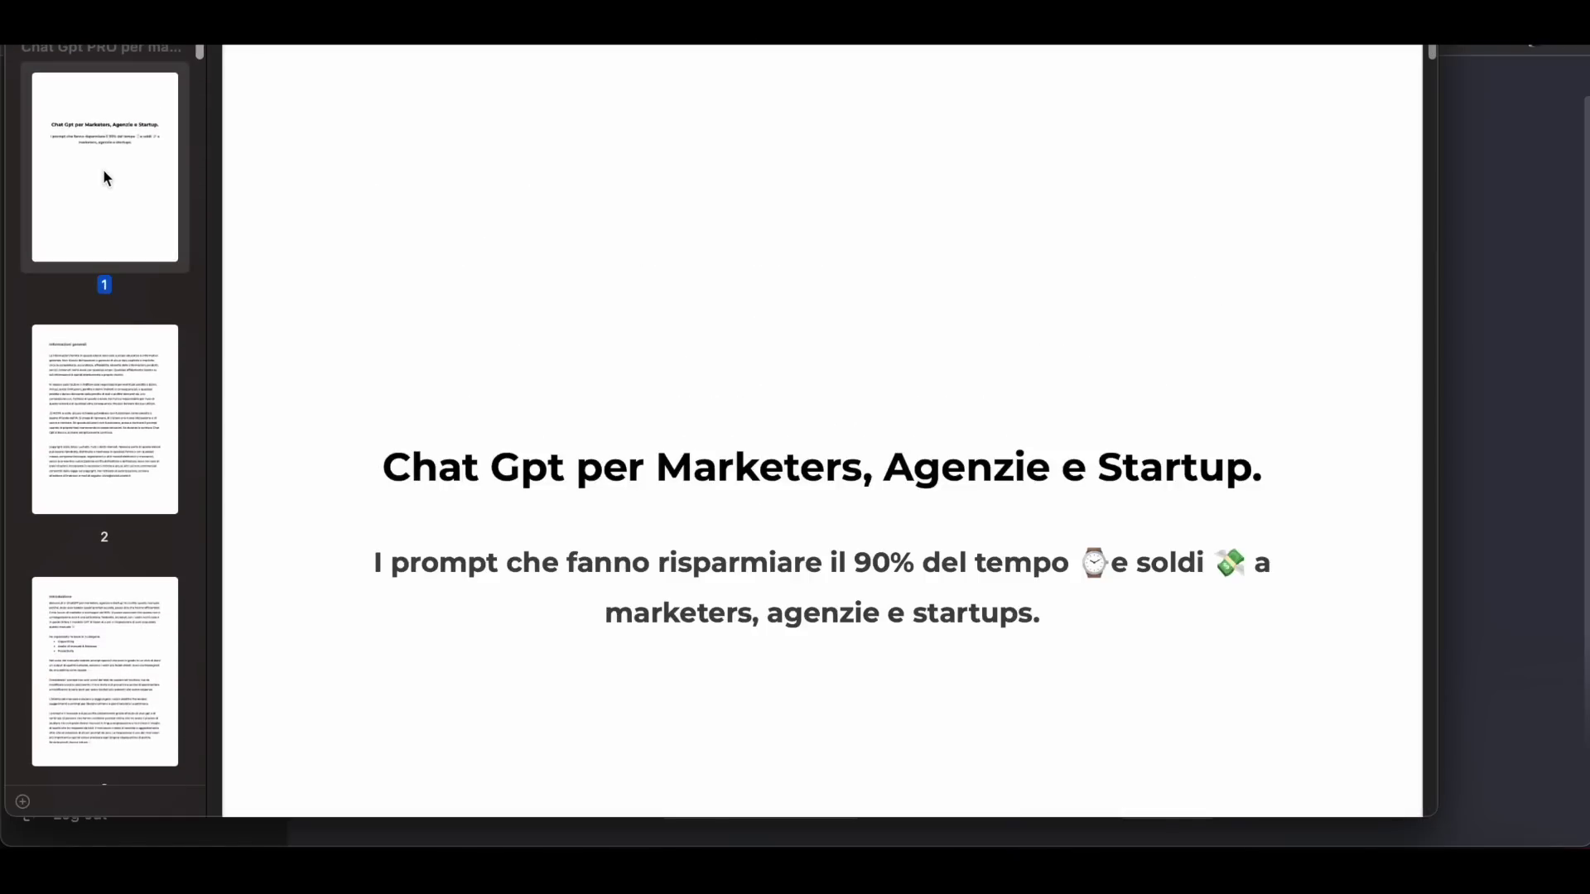
{"action": "left_click", "coordinate": [123, 361]}
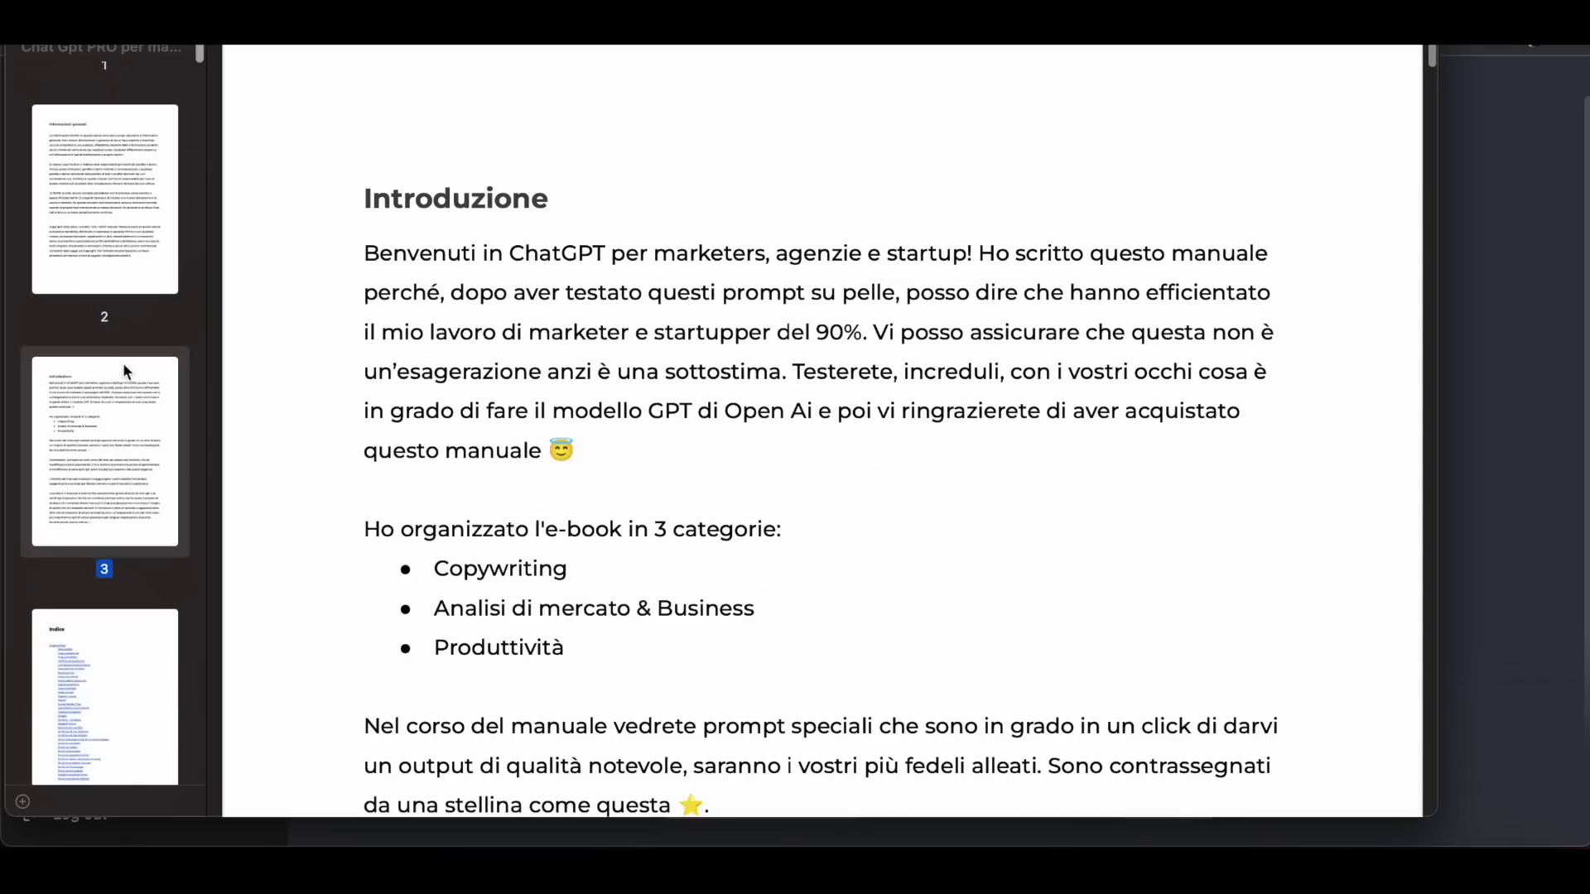
{"action": "left_click", "coordinate": [132, 658]}
Skim through the prompt pages of the marketers guide, return to its beginning and close the document
{"action": "scroll", "coordinate": [532, 451], "scroll_direction": "down", "scroll_amount": 3}
{"action": "scroll", "coordinate": [524, 310], "scroll_direction": "down", "scroll_amount": 9}
{"action": "scroll", "coordinate": [524, 308], "scroll_direction": "down", "scroll_amount": 15}
{"action": "scroll", "coordinate": [524, 308], "scroll_direction": "down", "scroll_amount": 18}
{"action": "scroll", "coordinate": [524, 308], "scroll_direction": "down", "scroll_amount": 17}
{"action": "scroll", "coordinate": [524, 308], "scroll_direction": "down", "scroll_amount": 12}
{"action": "scroll", "coordinate": [524, 308], "scroll_direction": "down", "scroll_amount": 15}
{"action": "scroll", "coordinate": [525, 308], "scroll_direction": "down", "scroll_amount": 15}
{"action": "scroll", "coordinate": [524, 308], "scroll_direction": "down", "scroll_amount": 17}
{"action": "scroll", "coordinate": [524, 308], "scroll_direction": "down", "scroll_amount": 12}
{"action": "scroll", "coordinate": [524, 308], "scroll_direction": "up", "scroll_amount": 13}
{"action": "scroll", "coordinate": [524, 308], "scroll_direction": "up", "scroll_amount": 20}
{"action": "scroll", "coordinate": [524, 308], "scroll_direction": "up", "scroll_amount": 20}
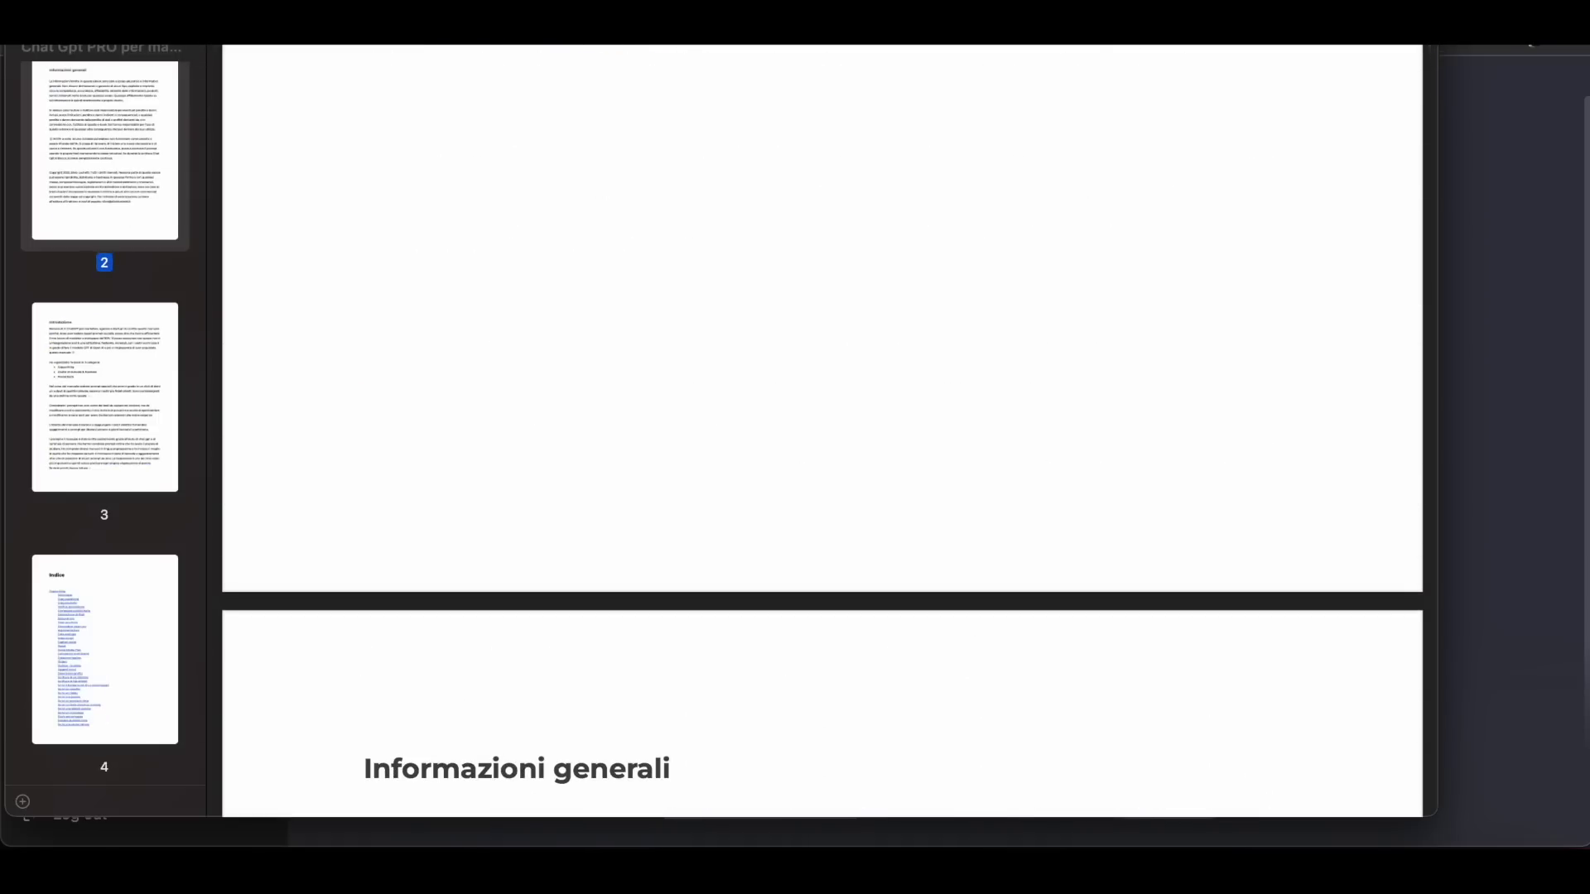
{"action": "key", "text": "super+w"}
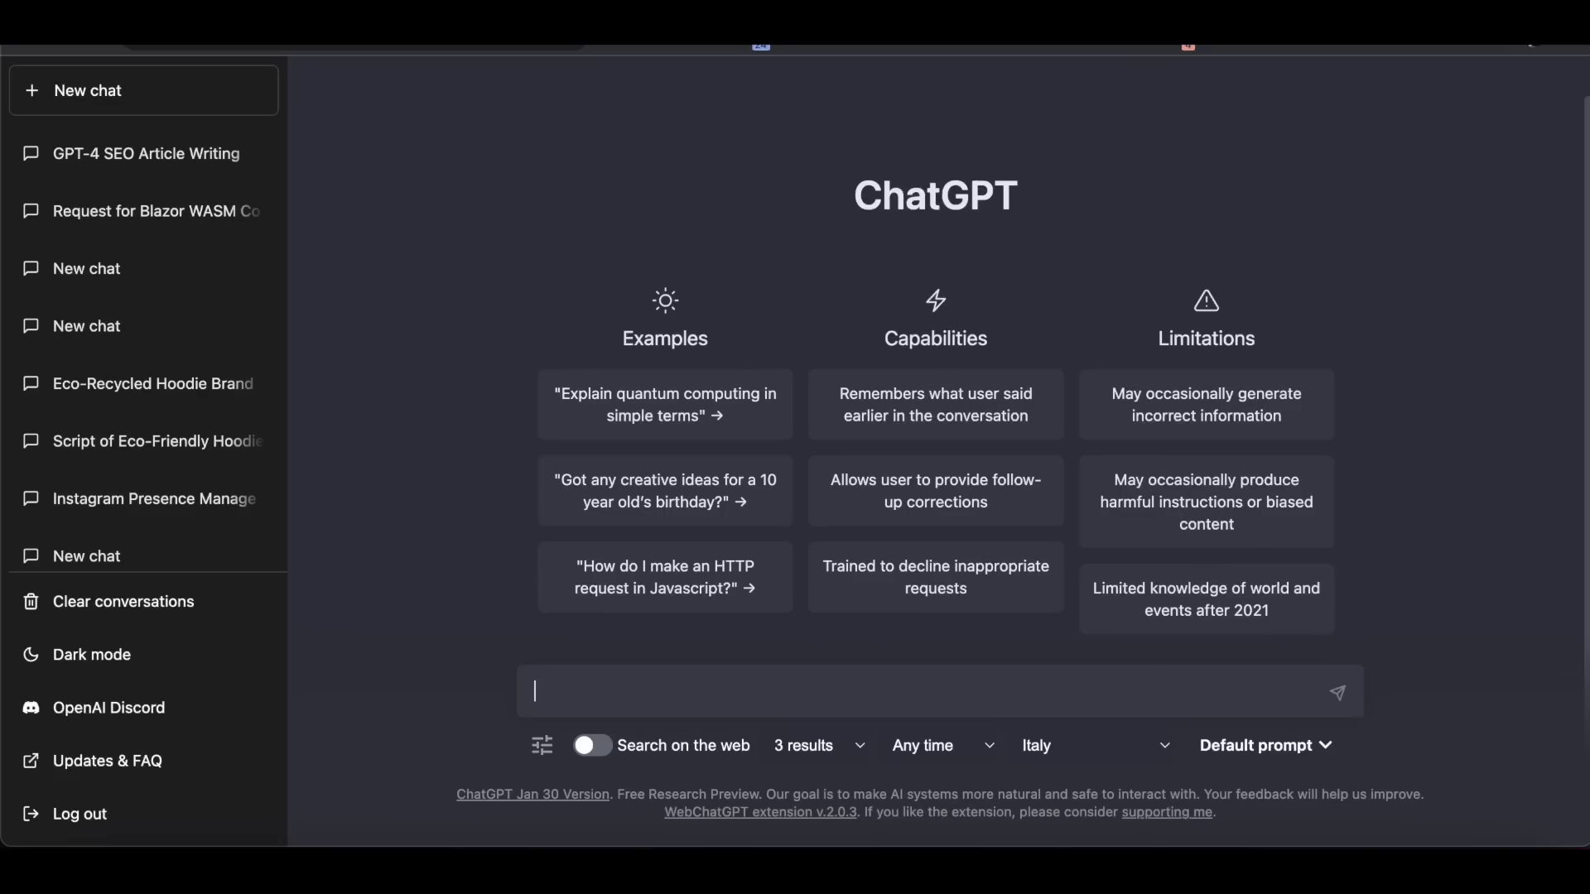
Search Google for "hero journey" in a new browser tab
{"action": "key", "text": "super+t"}
{"action": "type", "text": "hero"}
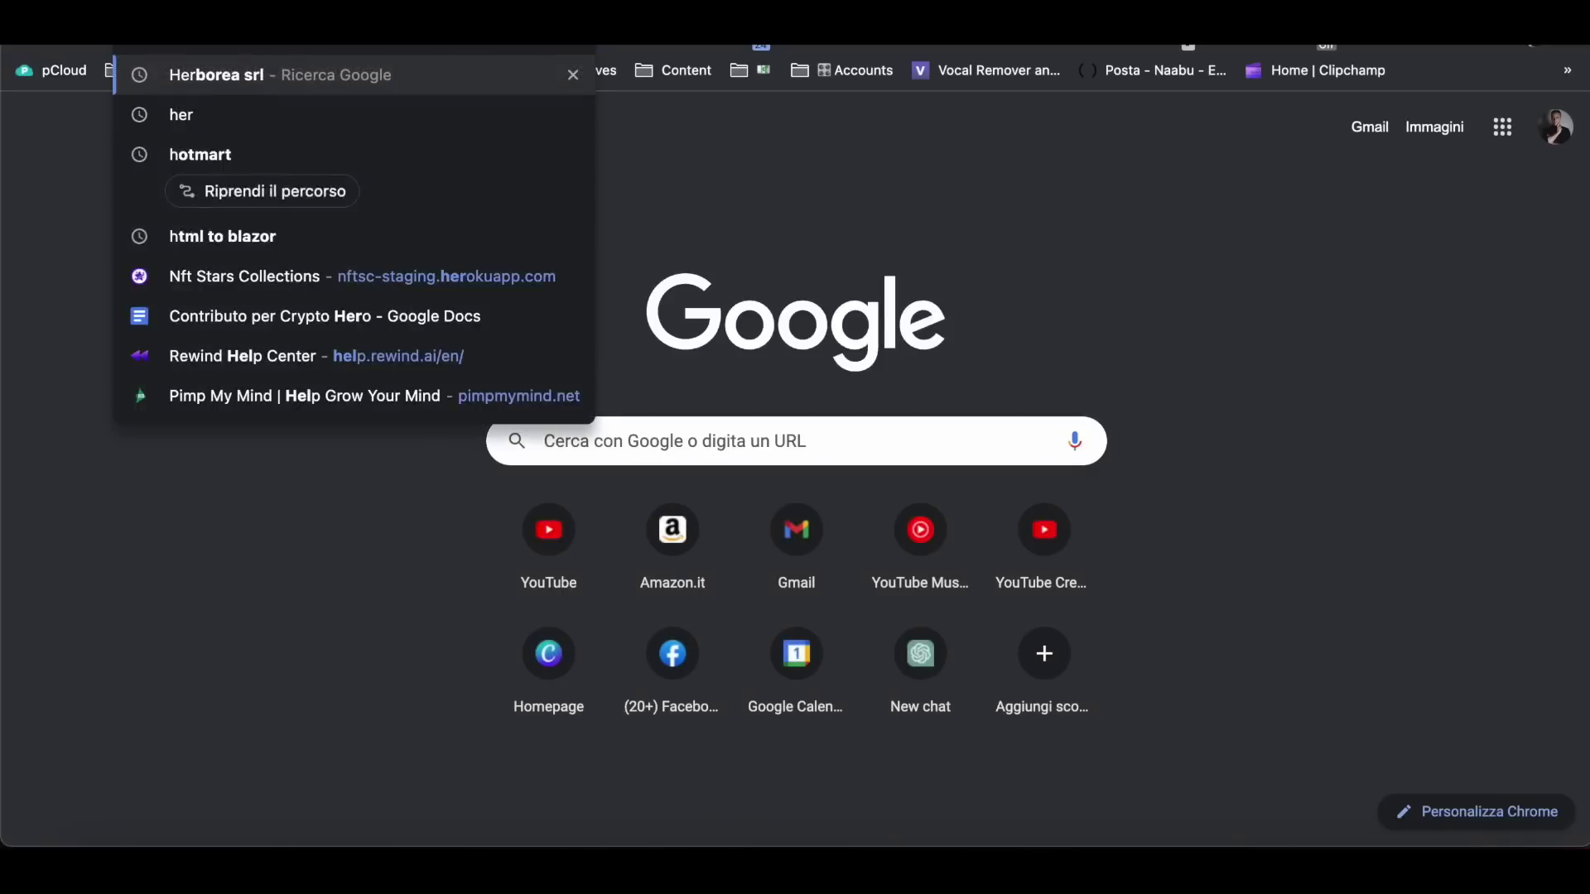
{"action": "type", "text": " journey"}
{"action": "key", "text": "Return"}
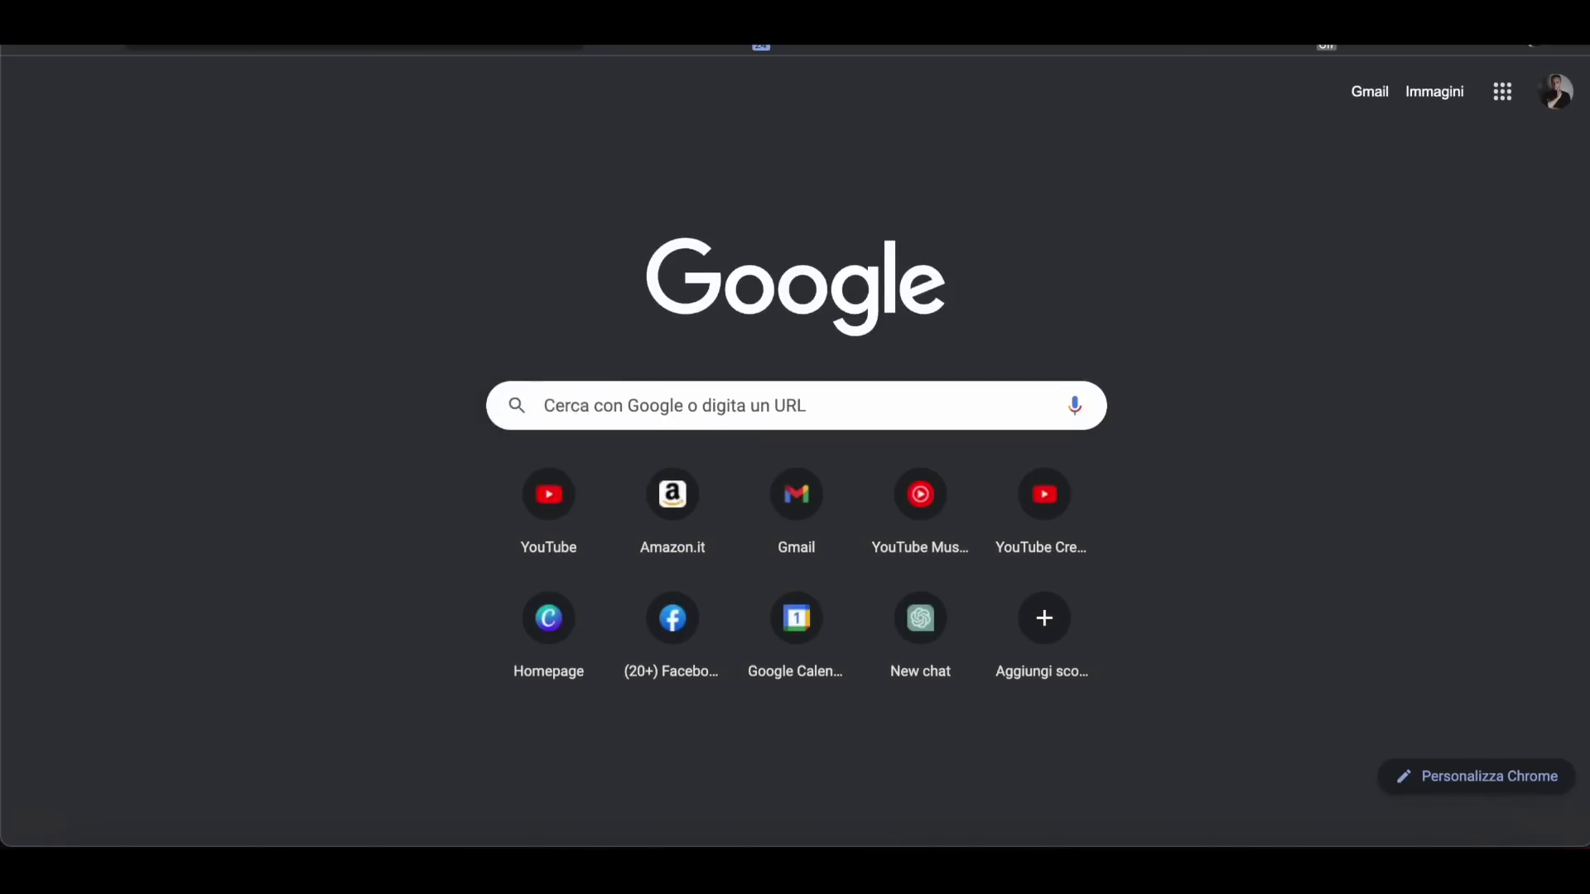
{"action": "left_click", "coordinate": [330, 177]}
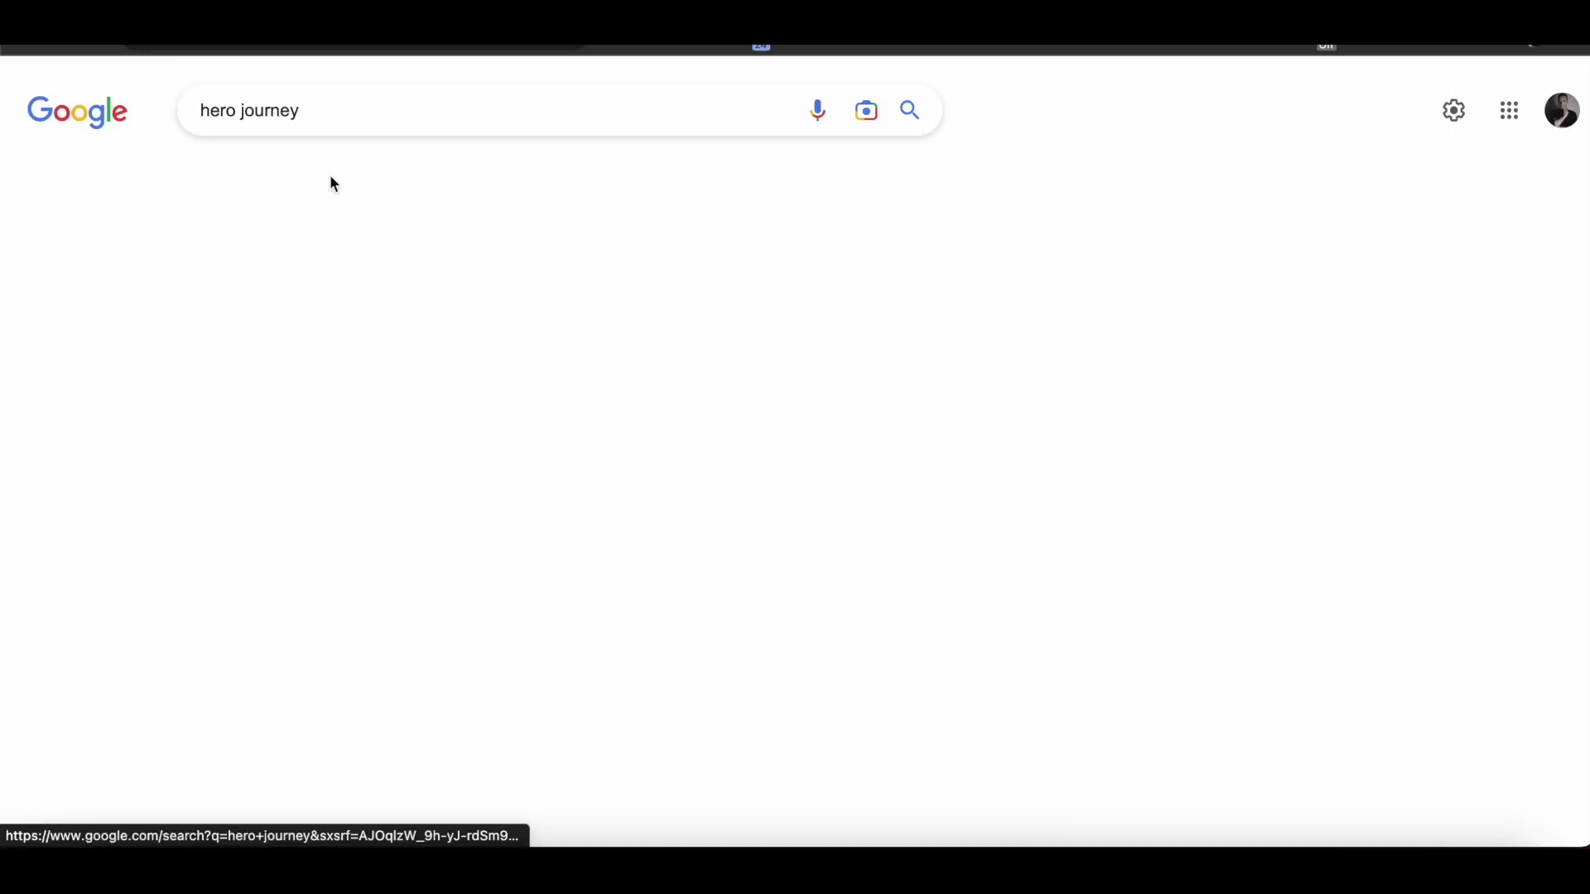